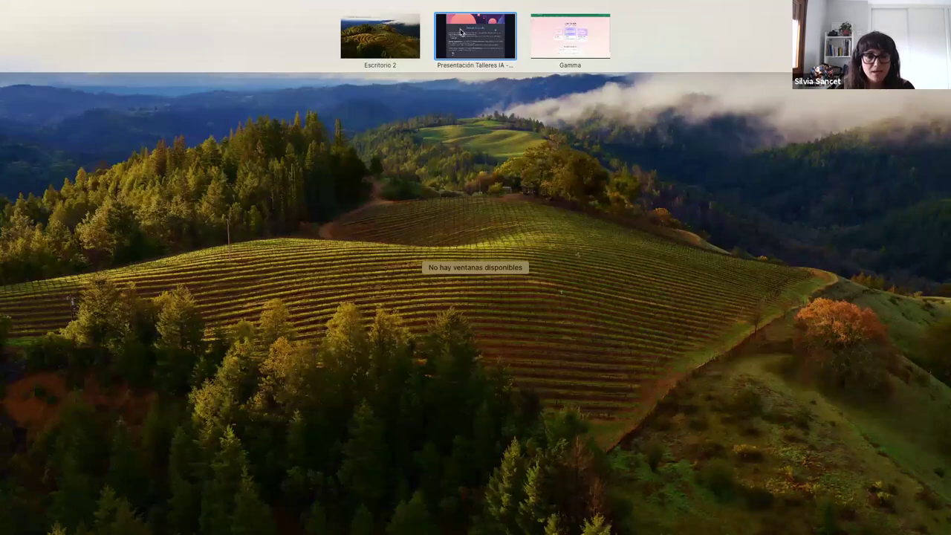
Switch from the Canva presentation to ChatGPT and start a new chat with the GPT-3.5 model.
{"action": "left_click", "coordinate": [450, 46]}
{"action": "key", "text": "Escape"}
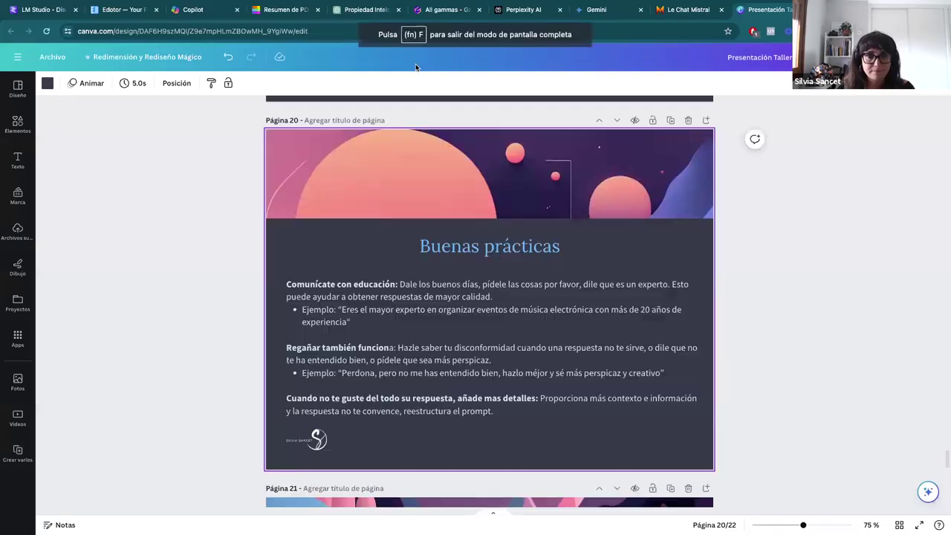
{"action": "left_click", "coordinate": [353, 8]}
{"action": "left_click", "coordinate": [160, 58]}
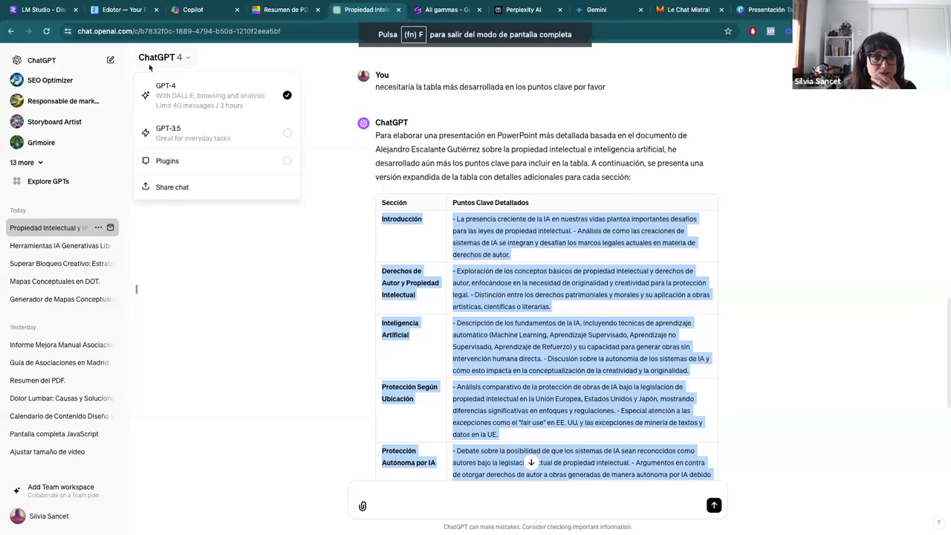
{"action": "left_click", "coordinate": [185, 129]}
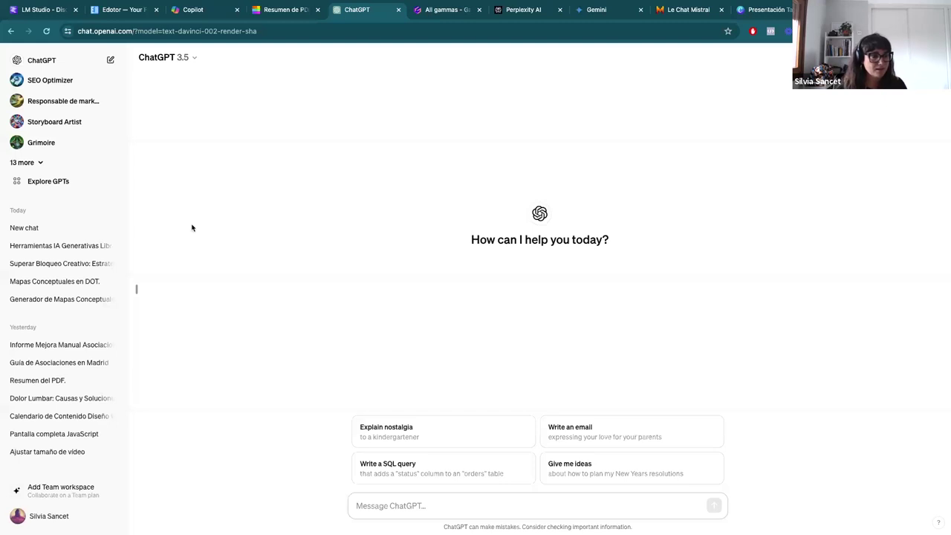
{"action": "left_click", "coordinate": [166, 63]}
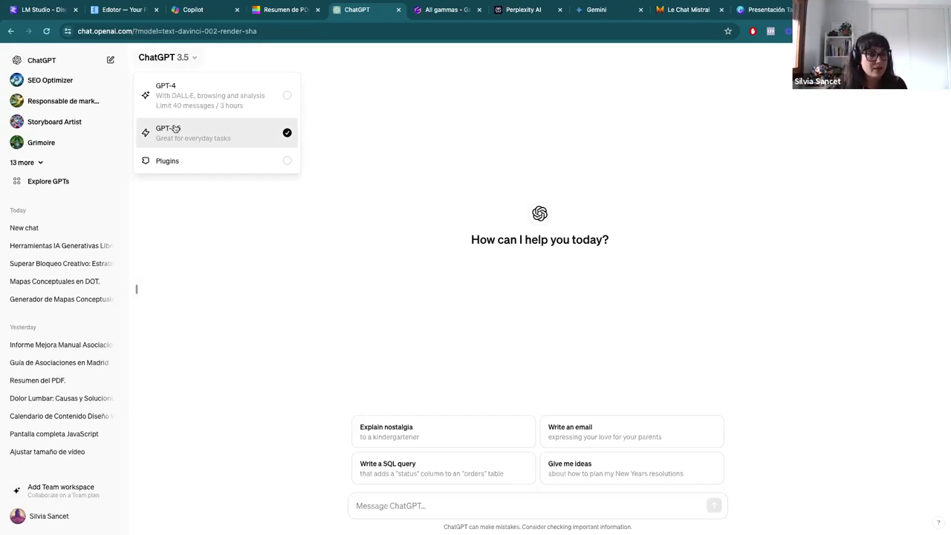
{"action": "left_click", "coordinate": [175, 129]}
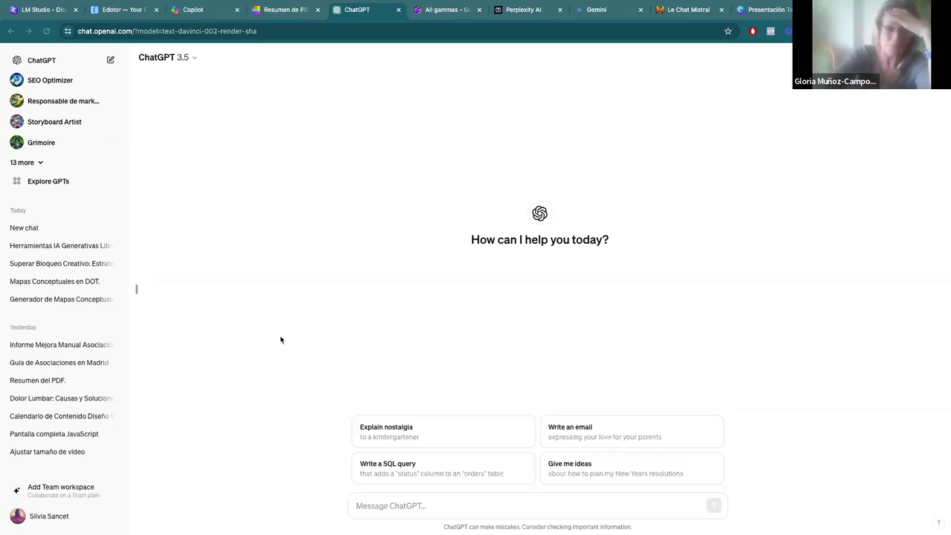
Send the prompt "Buenos días dime la capital de Indonesia" in the new chat.
{"action": "left_click", "coordinate": [420, 508]}
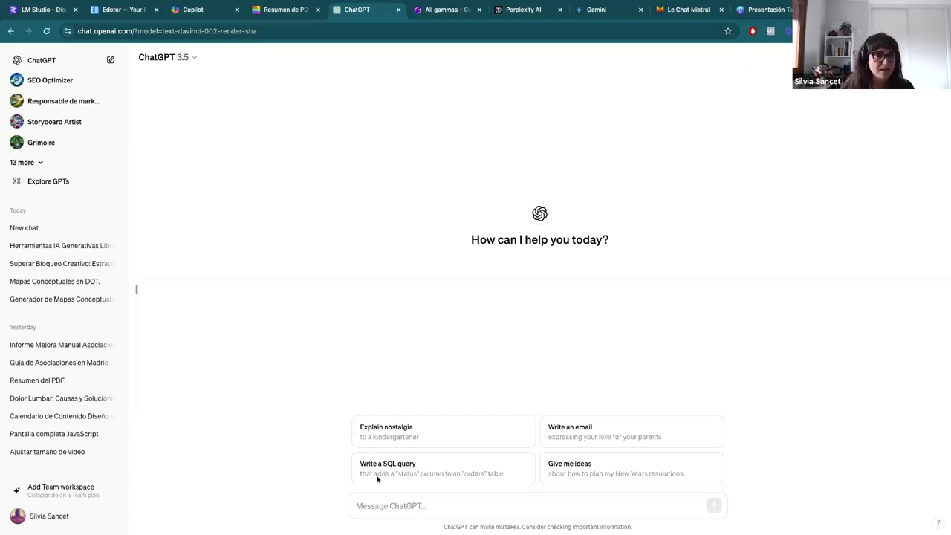
{"action": "left_click", "coordinate": [435, 508]}
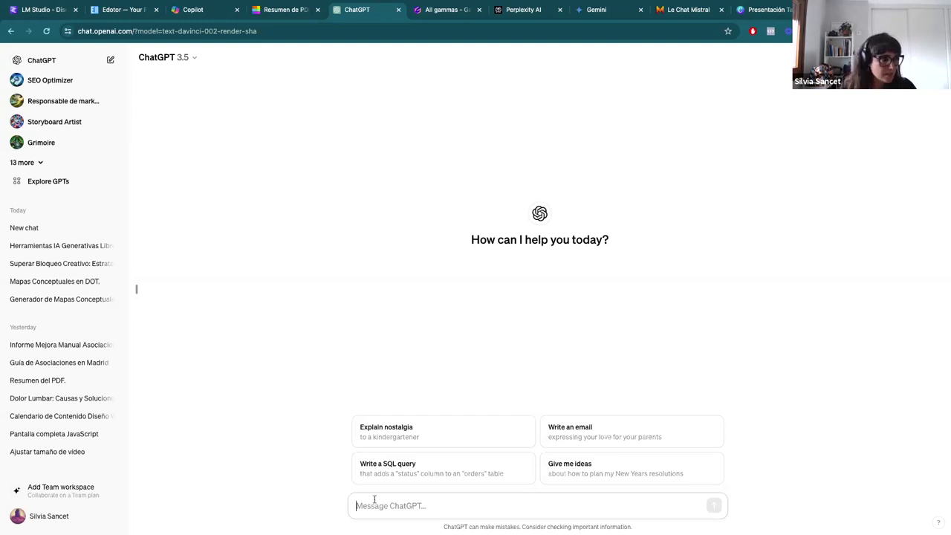
{"action": "type", "text": "Bueno"}
{"action": "key", "text": "BackSpace"}
{"action": "key", "text": "BackSpace"}
{"action": "key", "text": "BackSpace"}
{"action": "key", "text": "BackSpace"}
{"action": "type", "text": "uenos"}
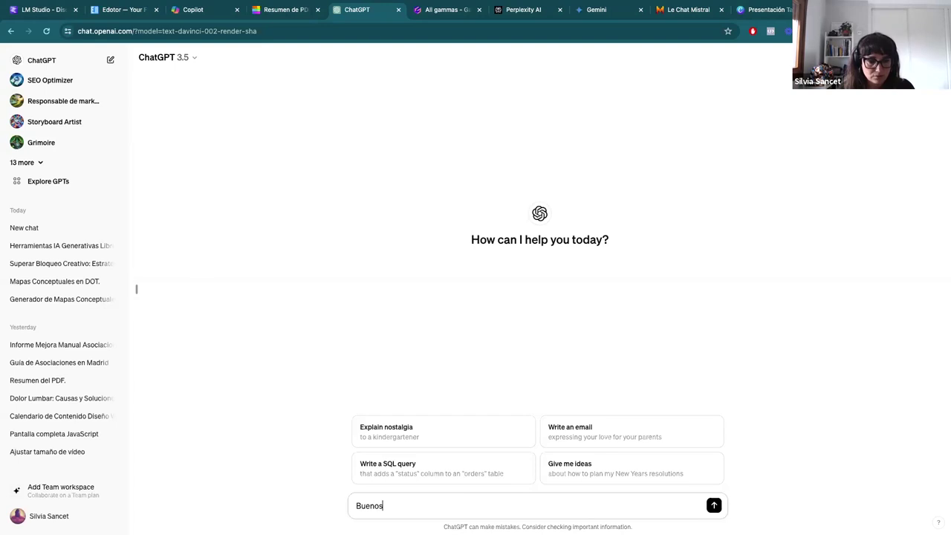
{"action": "type", "text": " días dime la cap"}
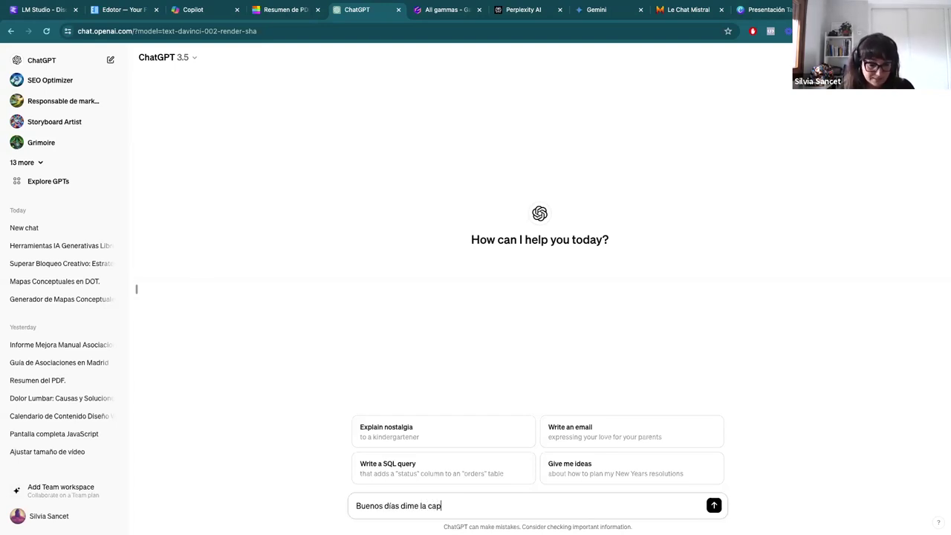
{"action": "type", "text": "ital de Indonesia"}
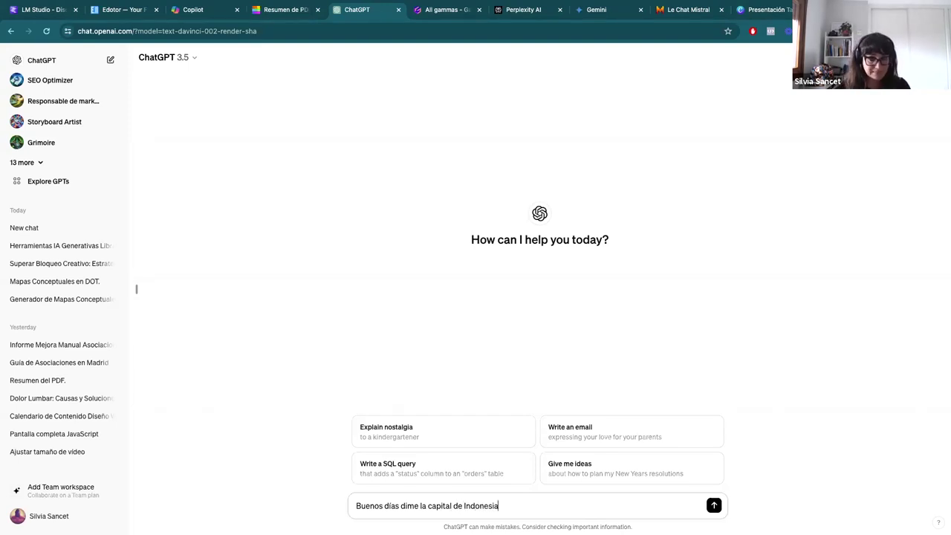
{"action": "key", "text": "Return"}
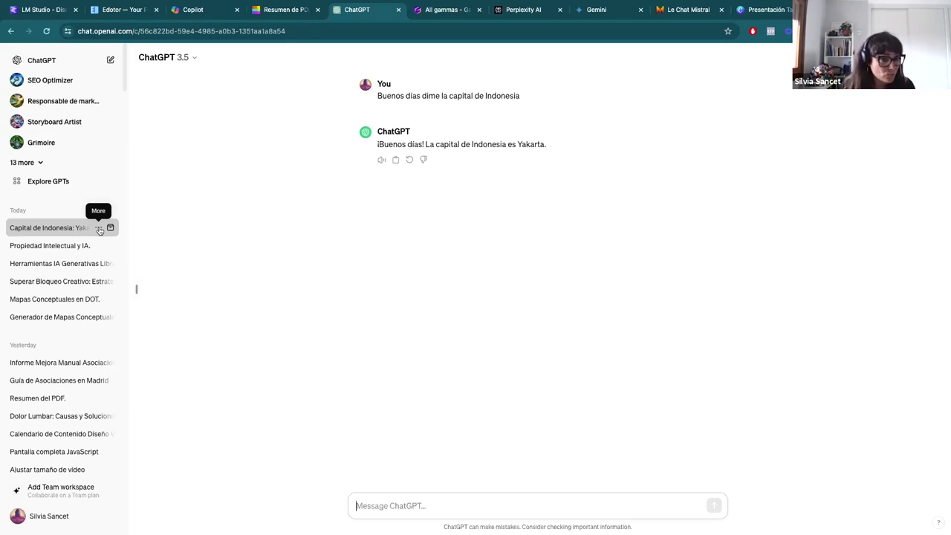
Rename the current chat about Indonesia's capital in the chat history as "Indonesia".
{"action": "left_click", "coordinate": [99, 228]}
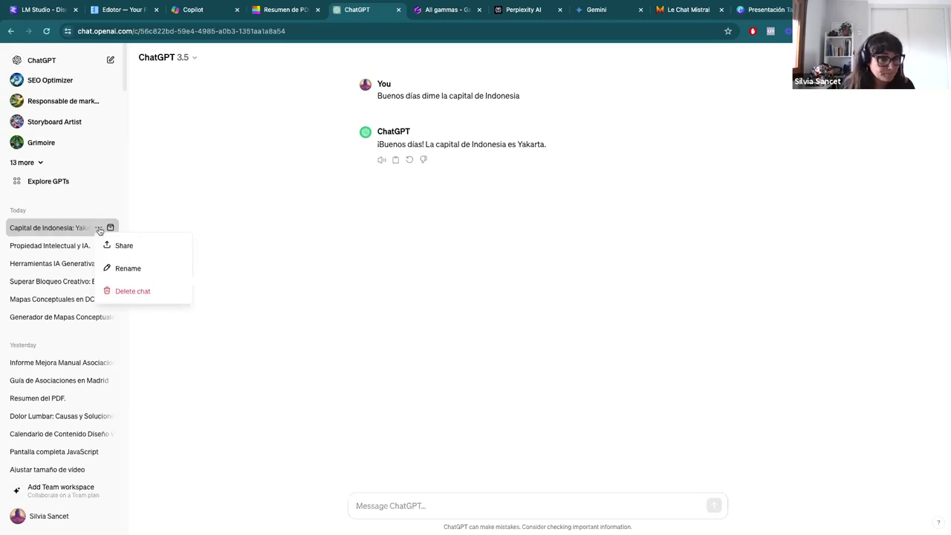
{"action": "left_click", "coordinate": [123, 271]}
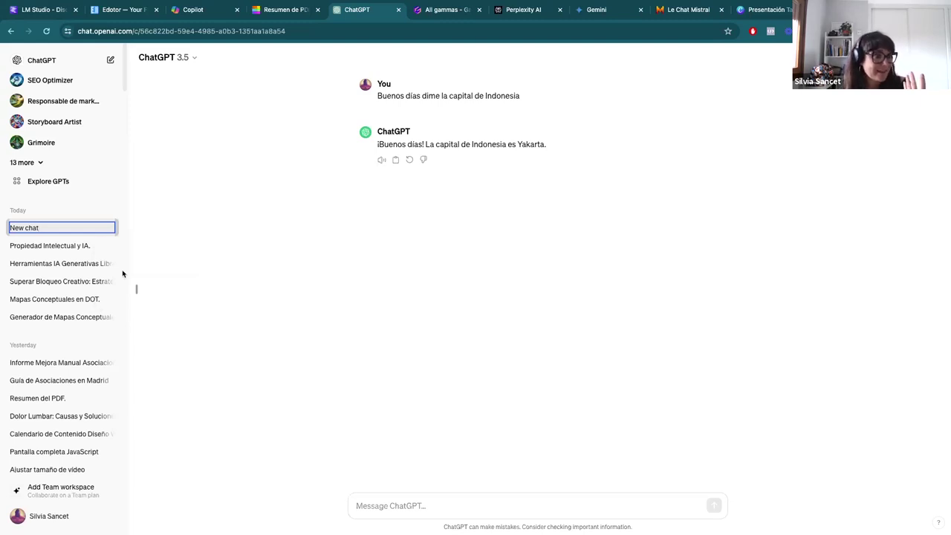
{"action": "key", "text": "BackSpace"}
{"action": "key", "text": "BackSpace"}
{"action": "key", "text": "BackSpace"}
{"action": "key", "text": "BackSpace"}
{"action": "key", "text": "BackSpace"}
{"action": "key", "text": "BackSpace"}
{"action": "key", "text": "BackSpace"}
{"action": "key", "text": "BackSpace"}
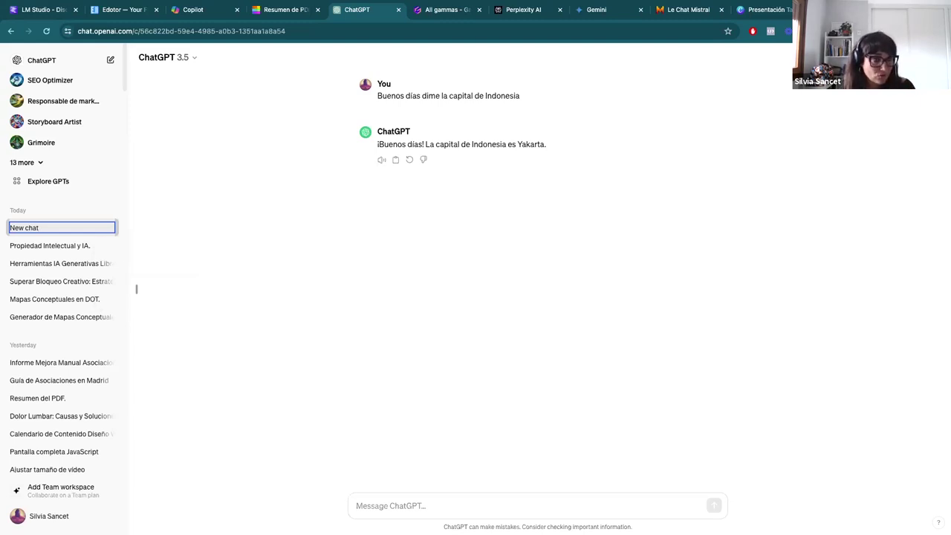
{"action": "type", "text": "Indo"}
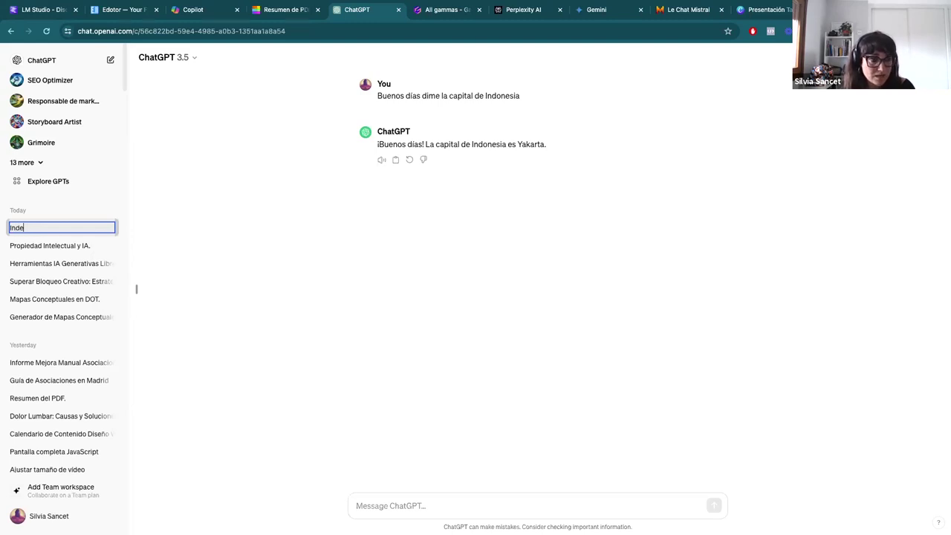
{"action": "type", "text": "nesia"}
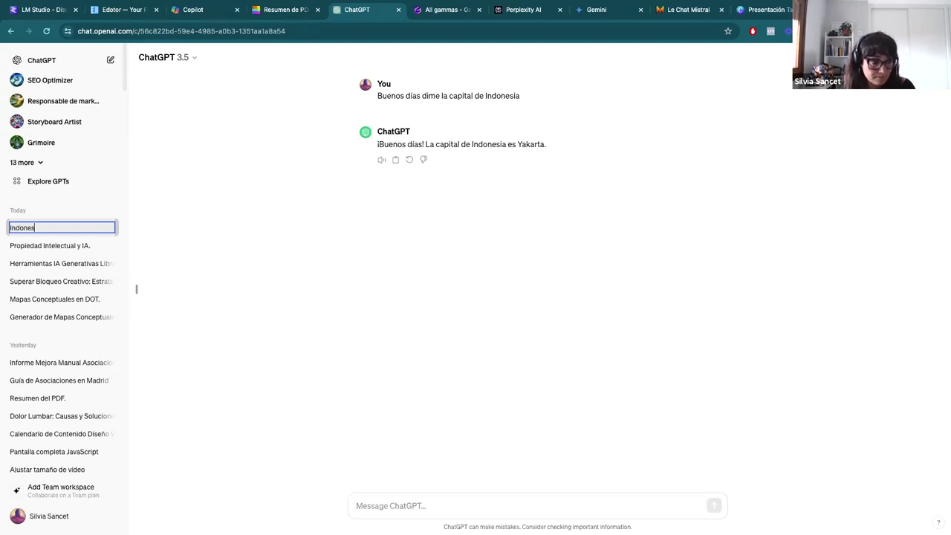
{"action": "key", "text": "Return"}
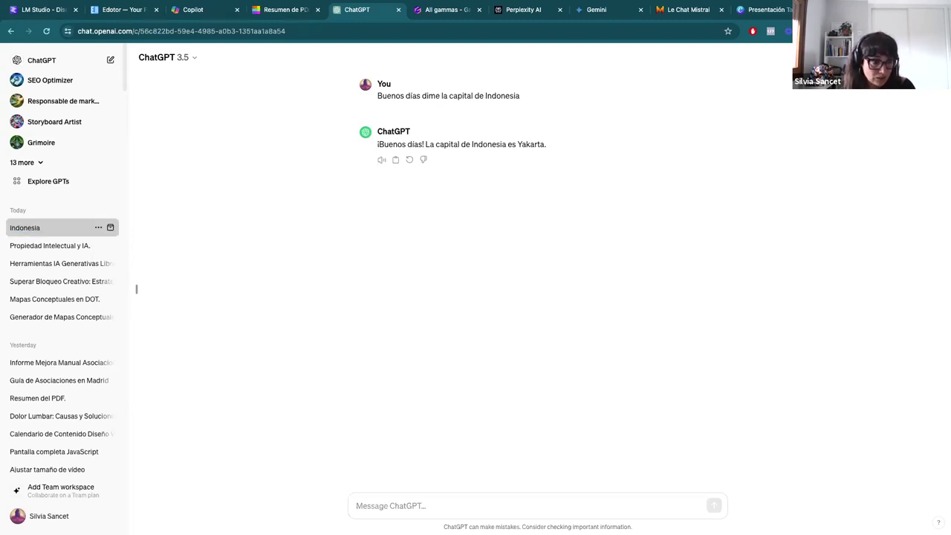
View the link-sharing options of the Indonesia chat and close them without copying the link.
{"action": "left_click", "coordinate": [98, 228]}
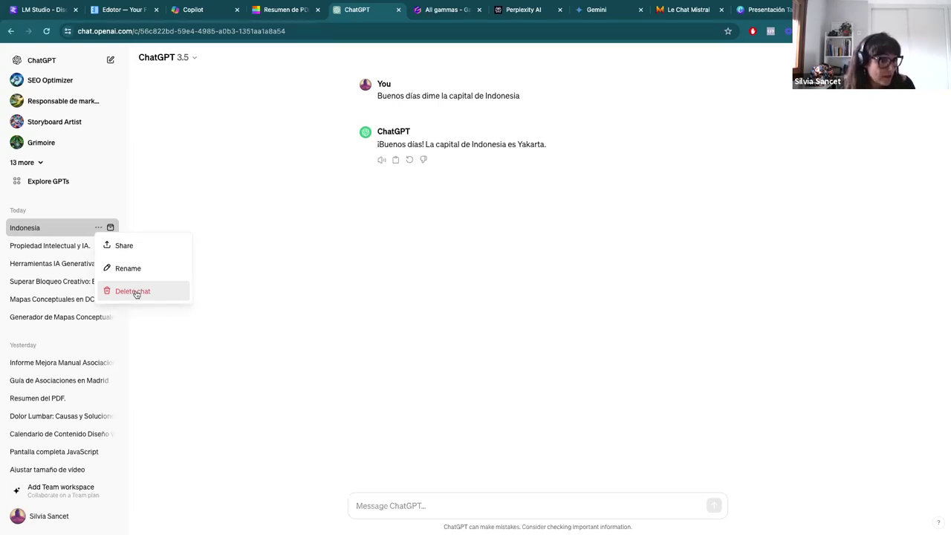
{"action": "left_click", "coordinate": [126, 252]}
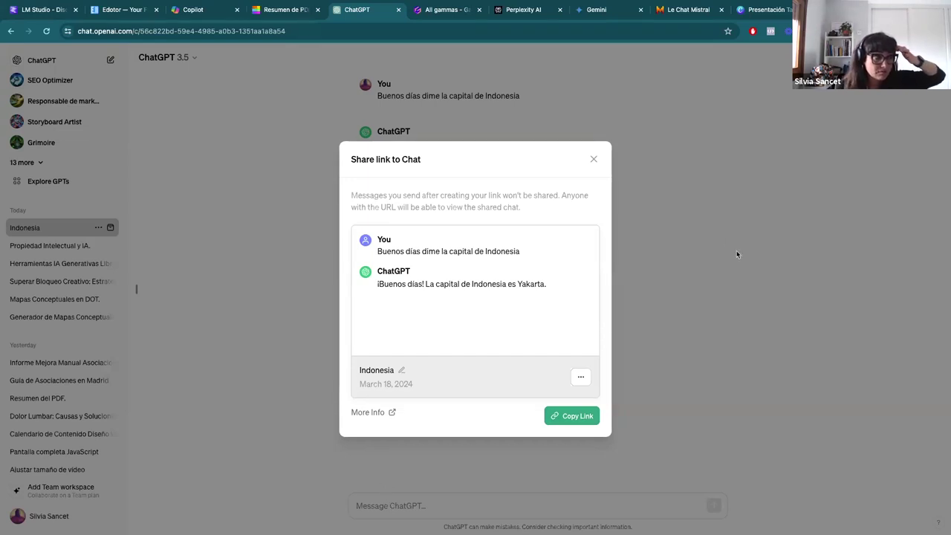
{"action": "left_click", "coordinate": [594, 161]}
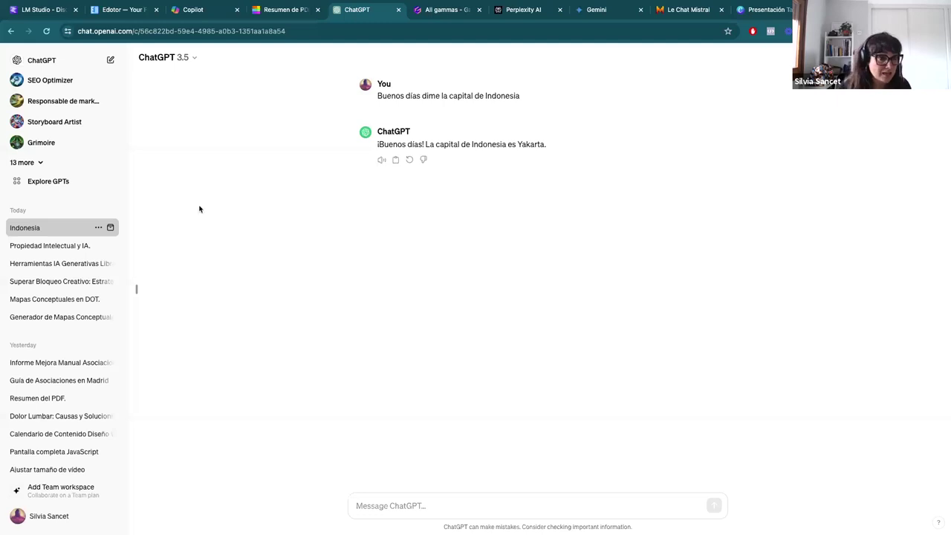
Delete the Indonesia chat from the chat history and confirm the deletion.
{"action": "left_click", "coordinate": [98, 228]}
{"action": "left_click", "coordinate": [121, 291]}
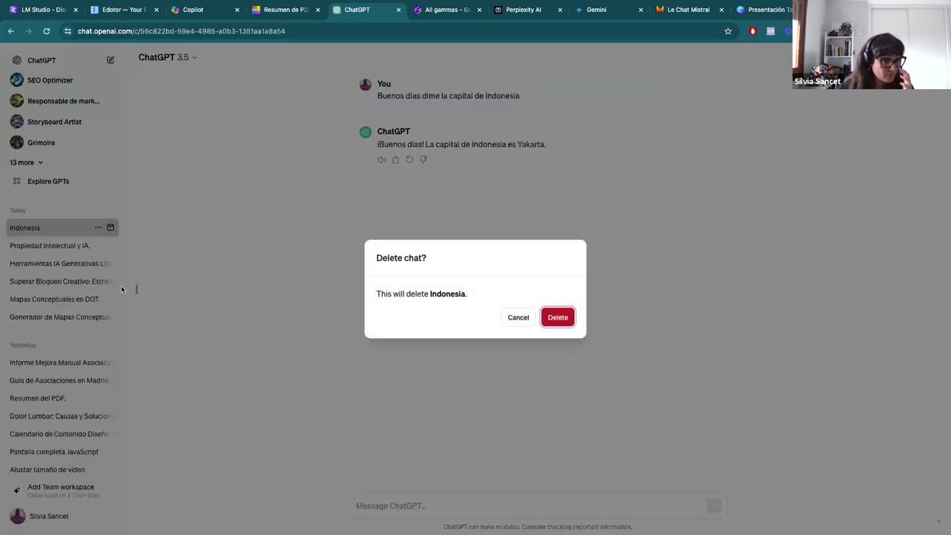
{"action": "left_click", "coordinate": [553, 316]}
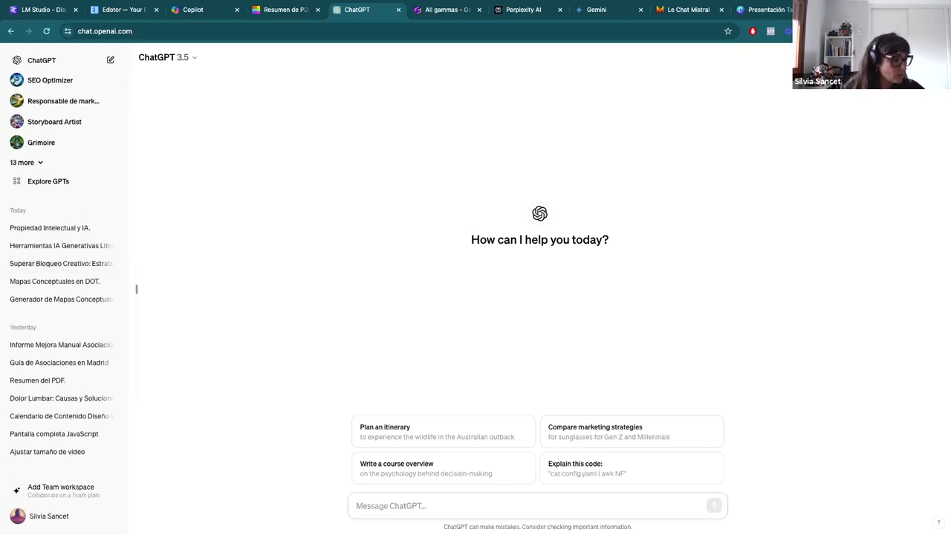
Paste the prompt "Traduce este texto al francés" with the quoted paragraph about narrative texts, add the closing quotation mark and send it.
{"action": "key", "text": "ctrl+Up"}
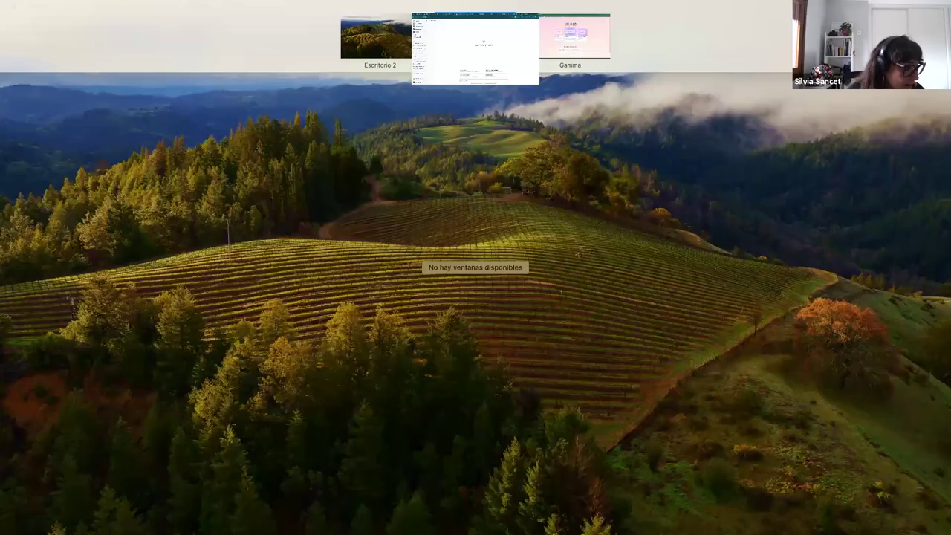
{"action": "left_click", "coordinate": [485, 36]}
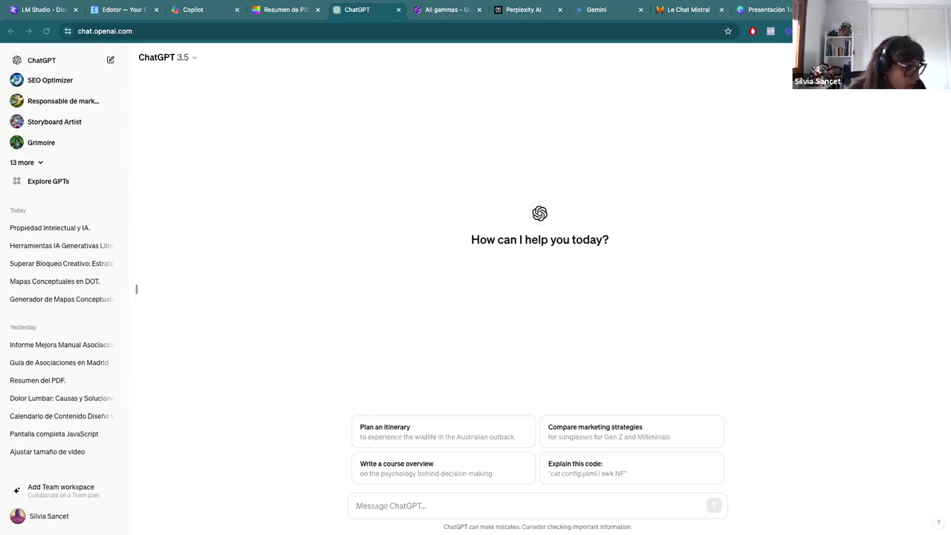
{"action": "left_click", "coordinate": [364, 504]}
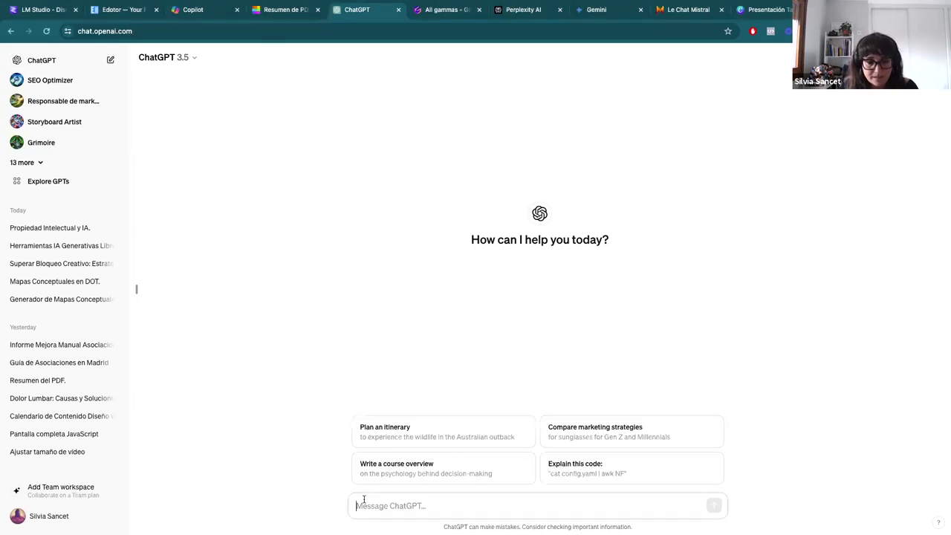
{"action": "key", "text": "ctrl+v"}
{"action": "left_click", "coordinate": [357, 459]}
{"action": "type", "text": "T"}
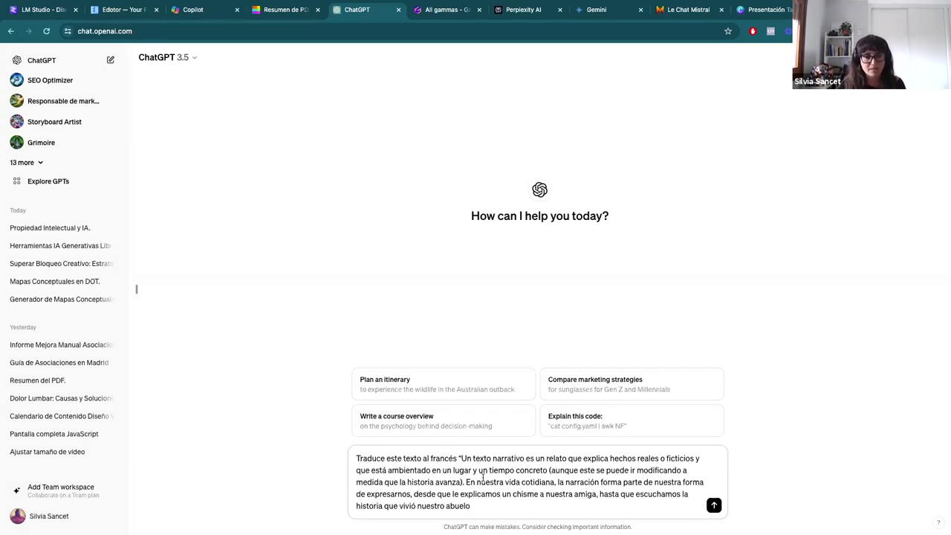
{"action": "left_click", "coordinate": [476, 506]}
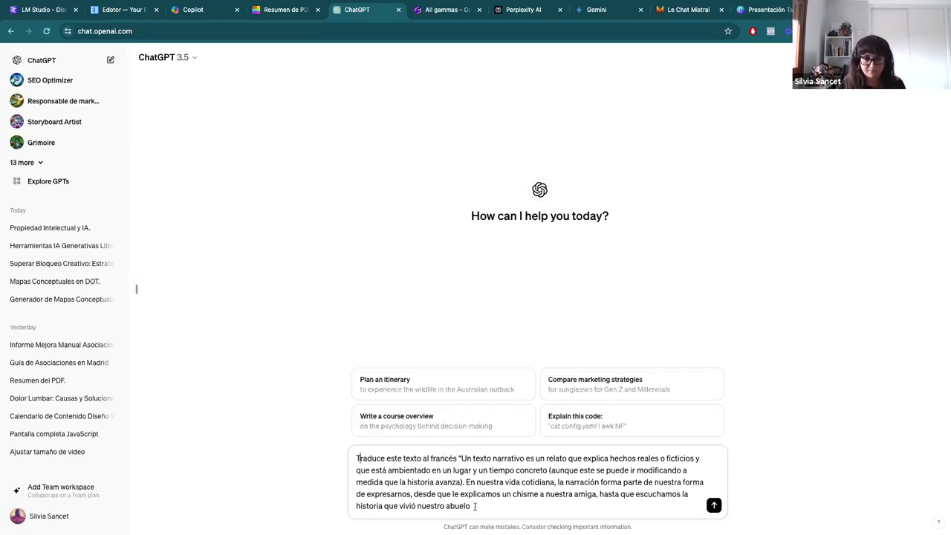
{"action": "type", "text": "\""}
{"action": "key", "text": "Return"}
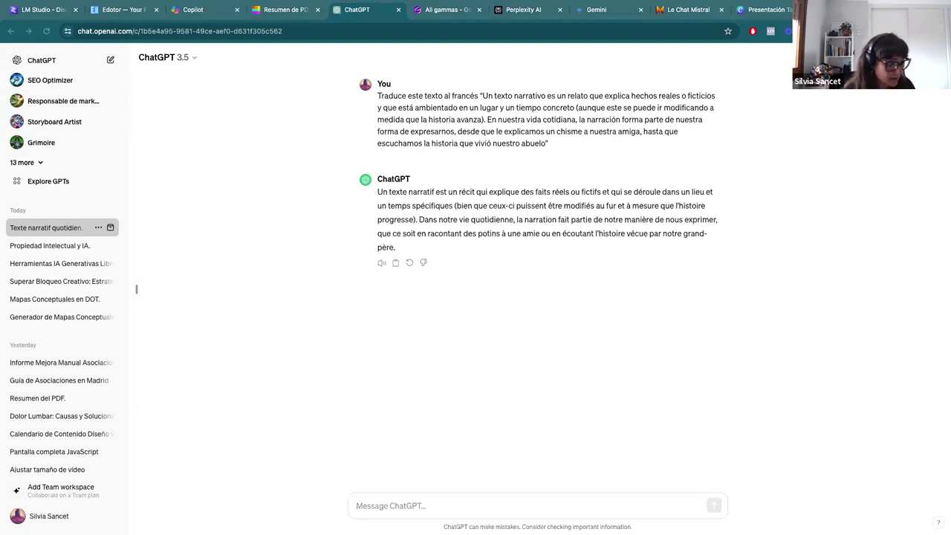
In a new GPT-3.5 chat, paste and send the communication-expert prompt requesting a presentation on overcoming "la fase del folio en blanco" in a creative process.
{"action": "left_click", "coordinate": [369, 506]}
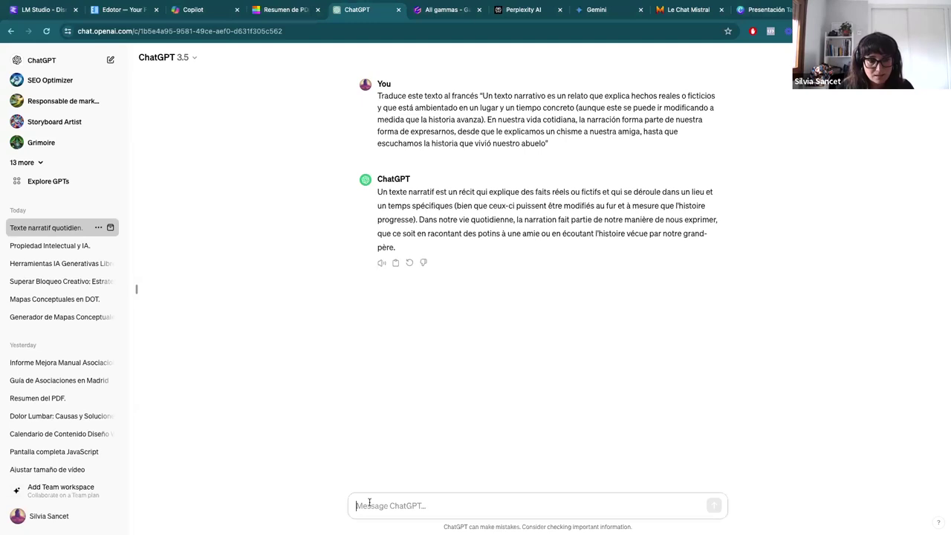
{"action": "left_click", "coordinate": [153, 59]}
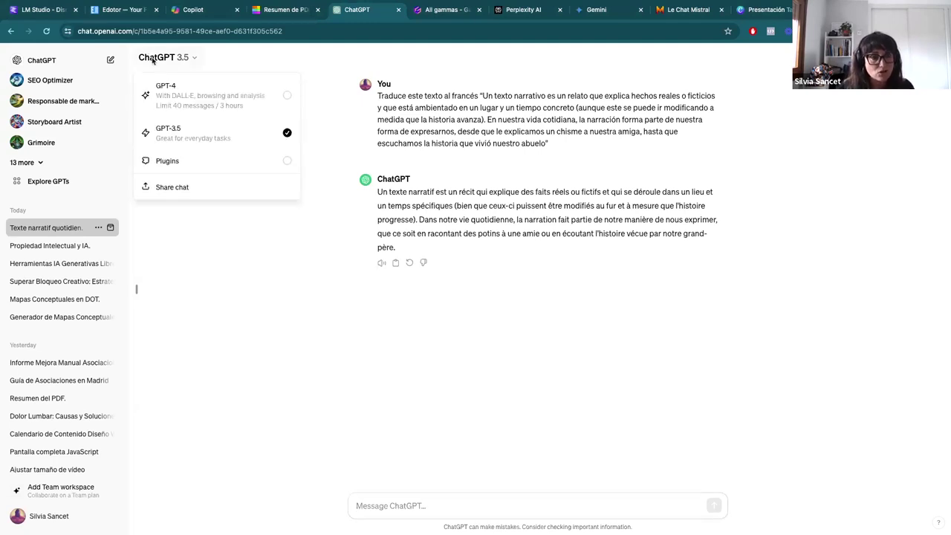
{"action": "left_click", "coordinate": [178, 126]}
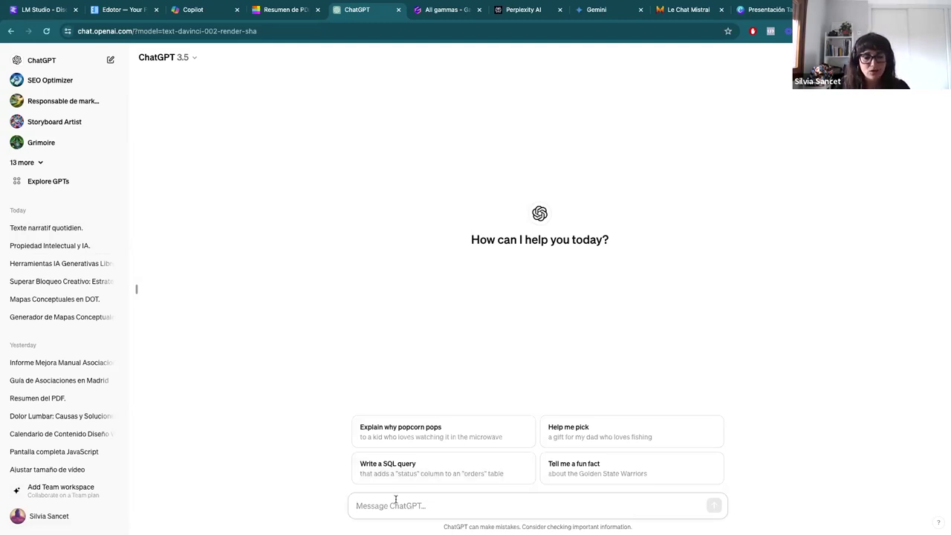
{"action": "key", "text": "ctrl+v"}
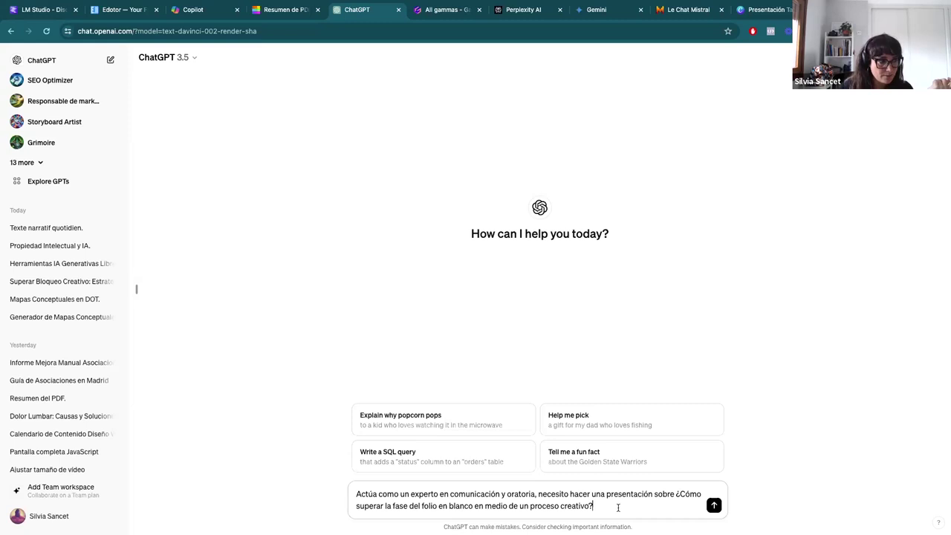
{"action": "key", "text": "Return"}
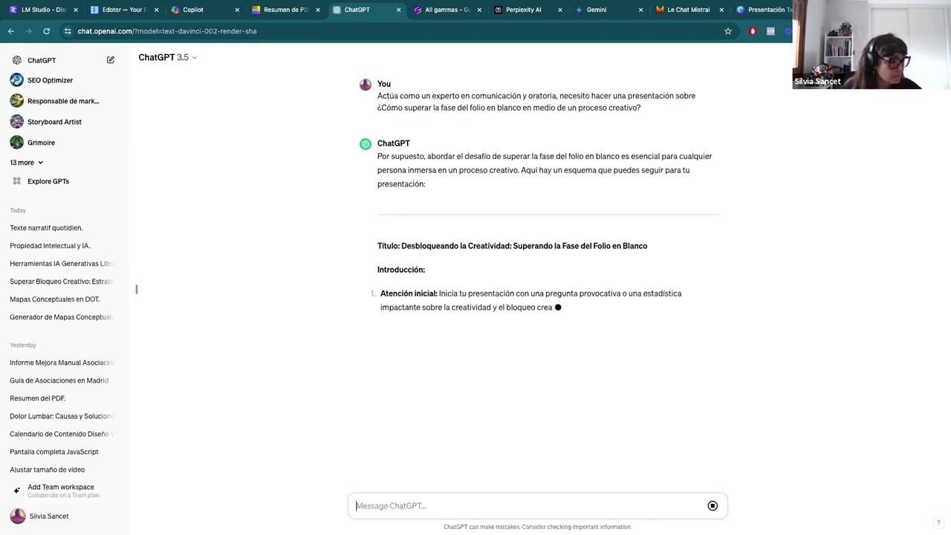
Review the generated presentation outline from its conclusion back to the original prompt.
{"action": "key", "text": "ctrl+Up"}
{"action": "key", "text": "ctrl+Up"}
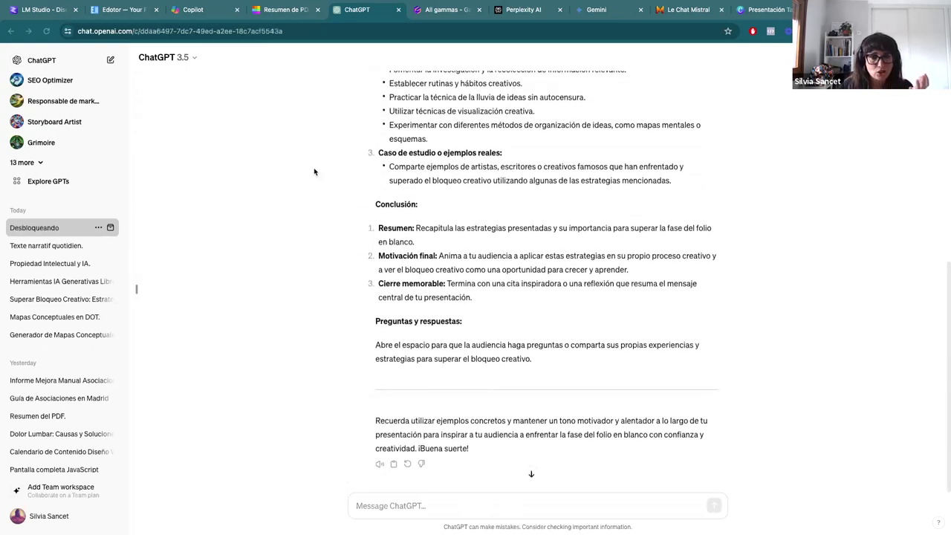
{"action": "scroll", "coordinate": [313, 172], "scroll_direction": "up", "scroll_amount": 2}
{"action": "scroll", "coordinate": [314, 171], "scroll_direction": "up", "scroll_amount": 4}
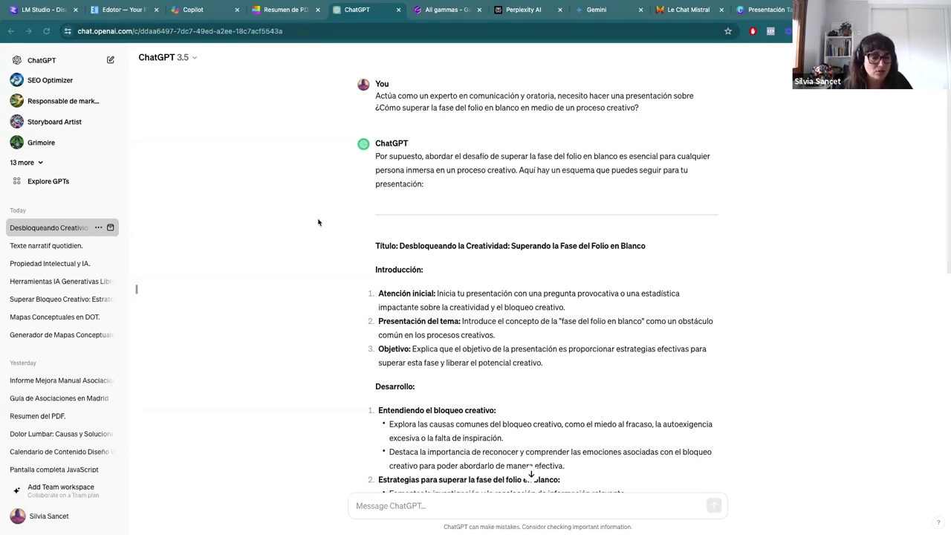
Review the presentation outline from its introduction through the development section to the conclusion and question round.
{"action": "scroll", "coordinate": [318, 221], "scroll_direction": "down", "scroll_amount": 1}
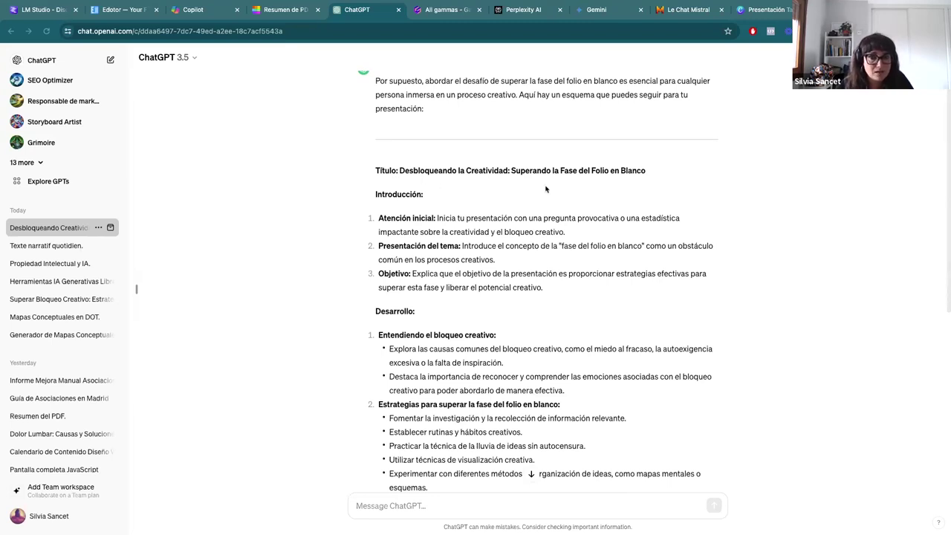
{"action": "scroll", "coordinate": [544, 210], "scroll_direction": "down", "scroll_amount": 1}
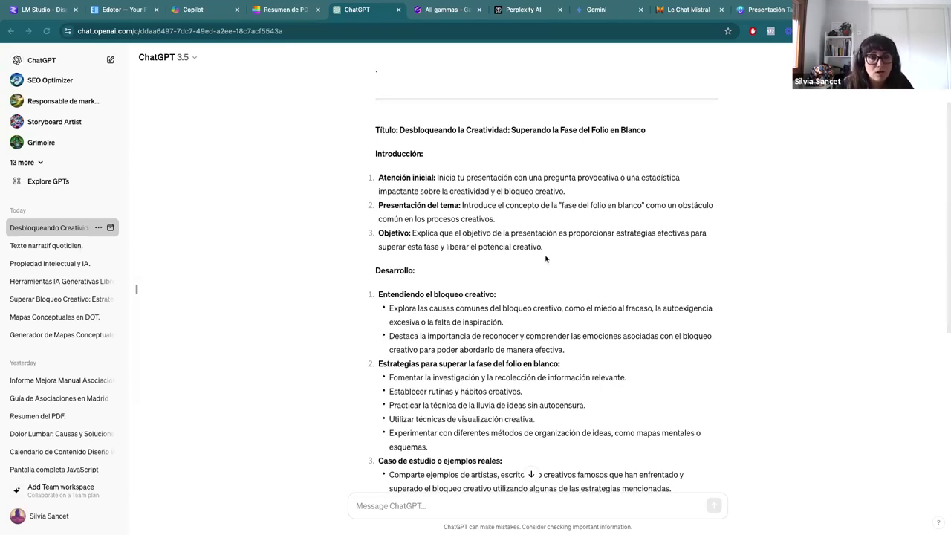
{"action": "scroll", "coordinate": [545, 255], "scroll_direction": "down", "scroll_amount": 2}
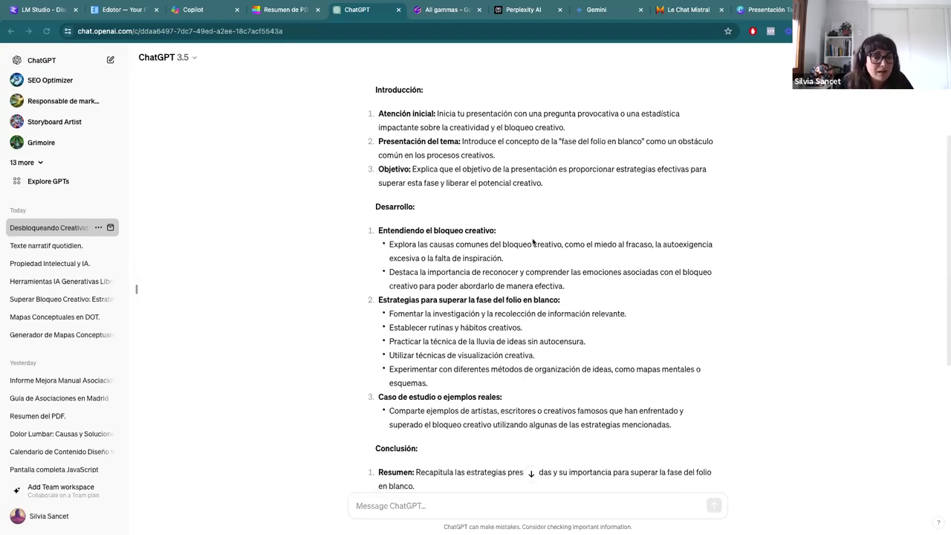
{"action": "scroll", "coordinate": [533, 241], "scroll_direction": "down", "scroll_amount": 1}
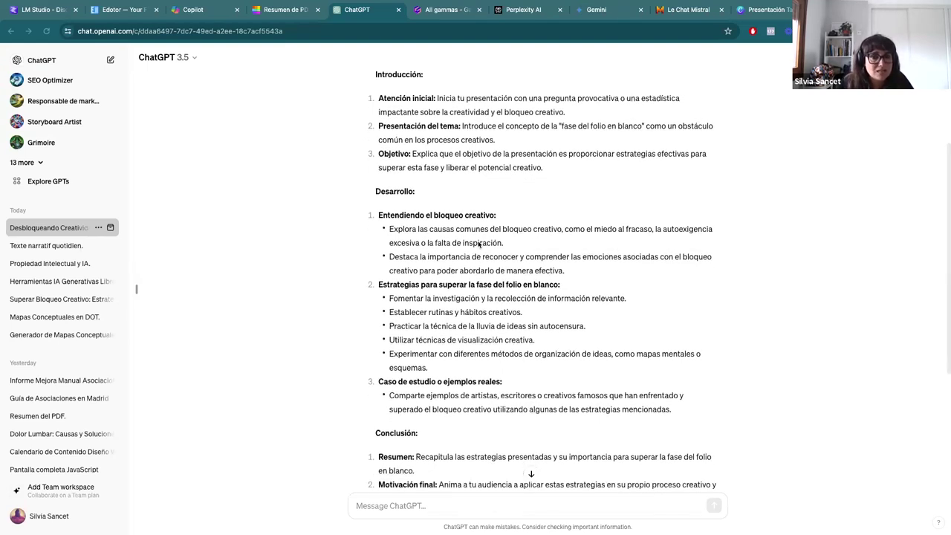
{"action": "scroll", "coordinate": [550, 249], "scroll_direction": "down", "scroll_amount": 1}
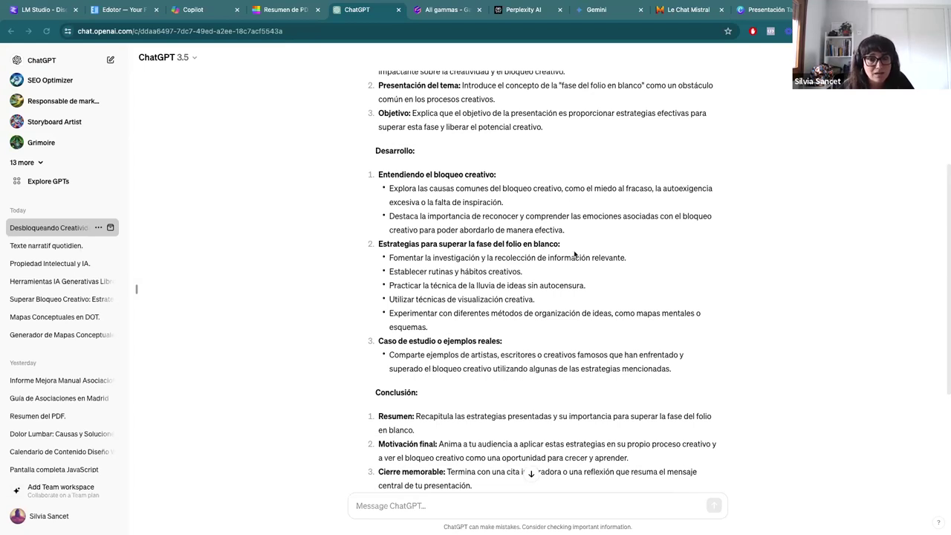
{"action": "scroll", "coordinate": [574, 255], "scroll_direction": "down", "scroll_amount": 1}
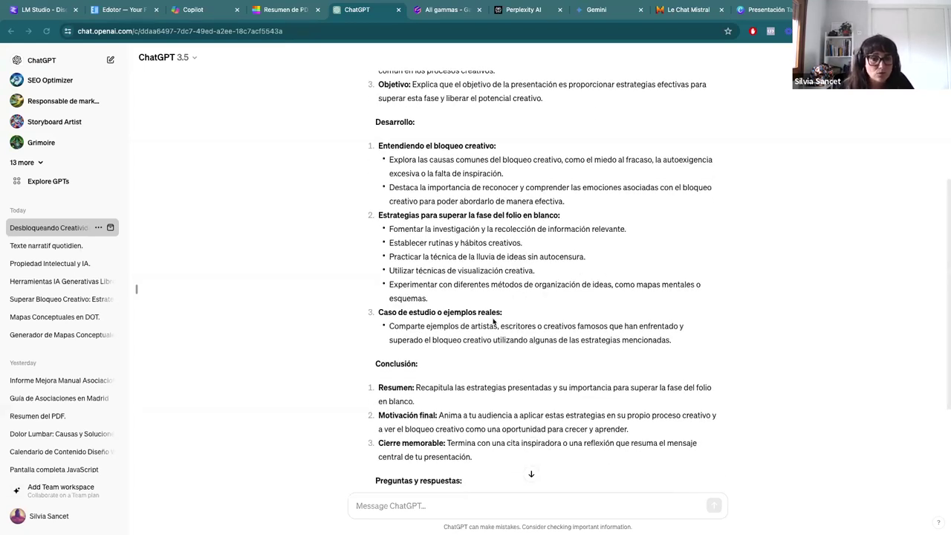
{"action": "scroll", "coordinate": [413, 359], "scroll_direction": "down", "scroll_amount": 1}
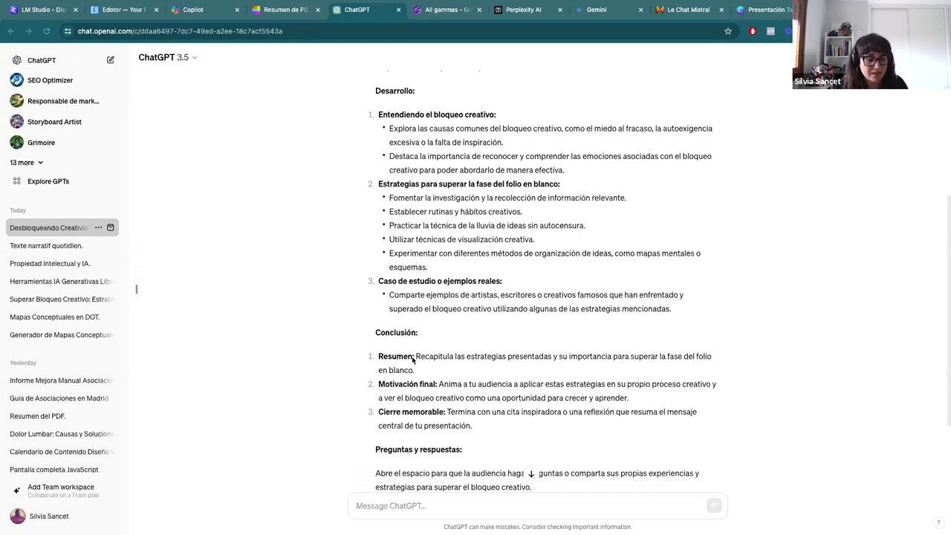
{"action": "scroll", "coordinate": [413, 360], "scroll_direction": "down", "scroll_amount": 1}
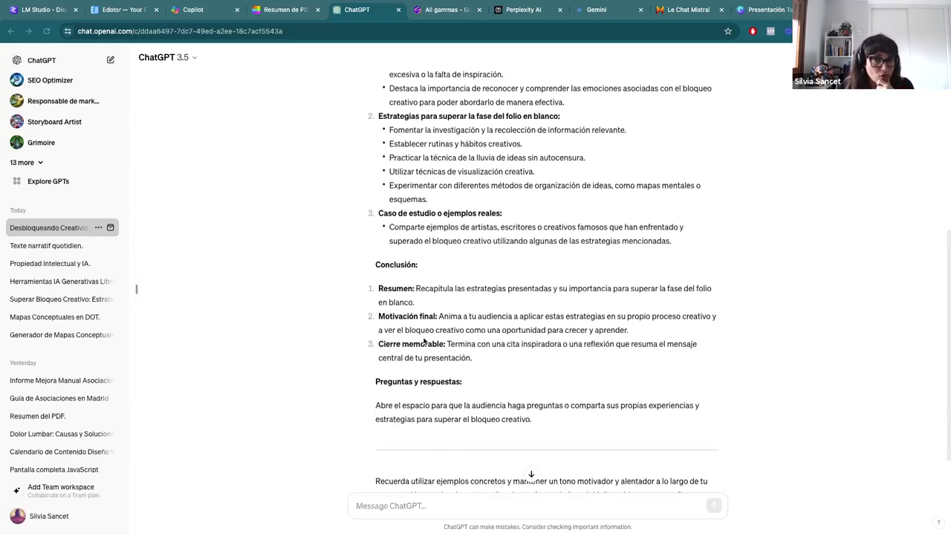
{"action": "scroll", "coordinate": [425, 340], "scroll_direction": "up", "scroll_amount": 3}
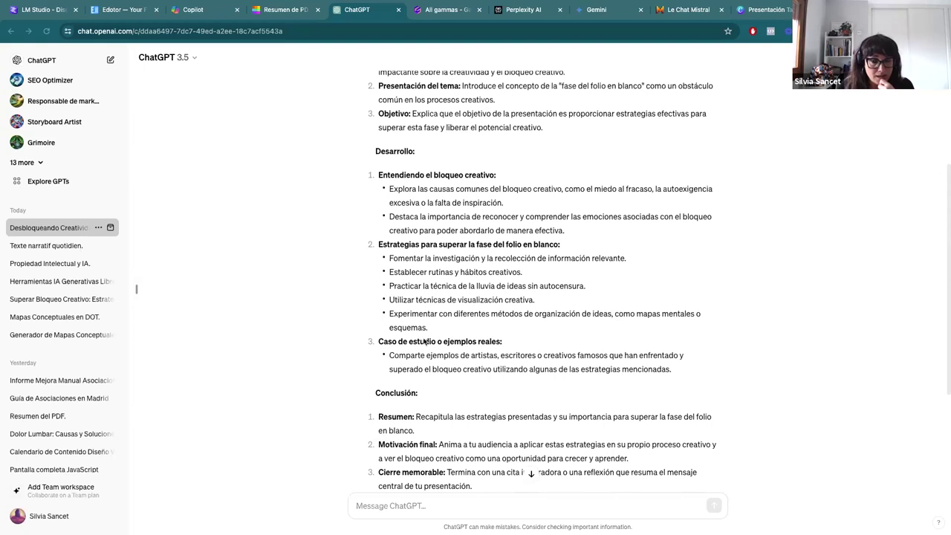
{"action": "scroll", "coordinate": [425, 341], "scroll_direction": "down", "scroll_amount": 4}
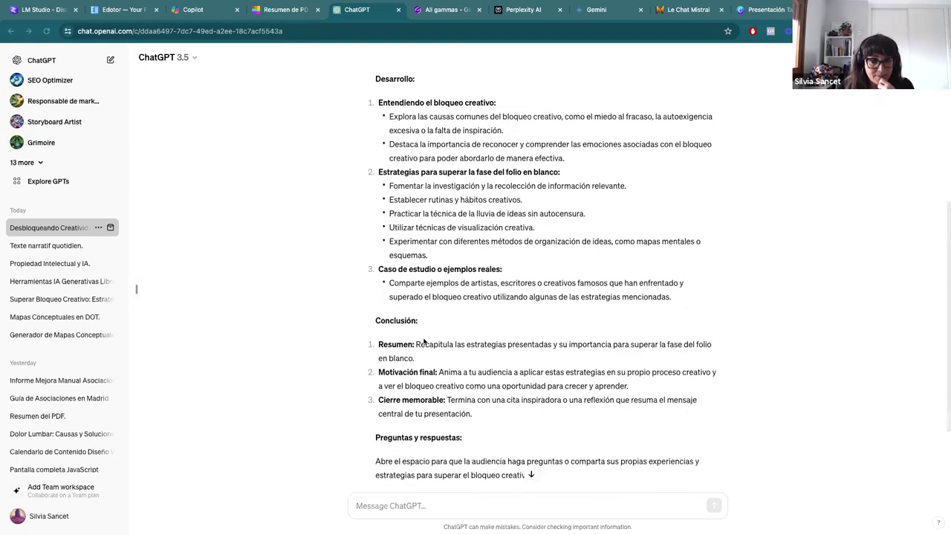
Send the follow-up question "vale, me puedes desarrollar el punto 1?" in the same chat.
{"action": "left_click", "coordinate": [391, 506]}
{"action": "type", "text": "vale, me puede"}
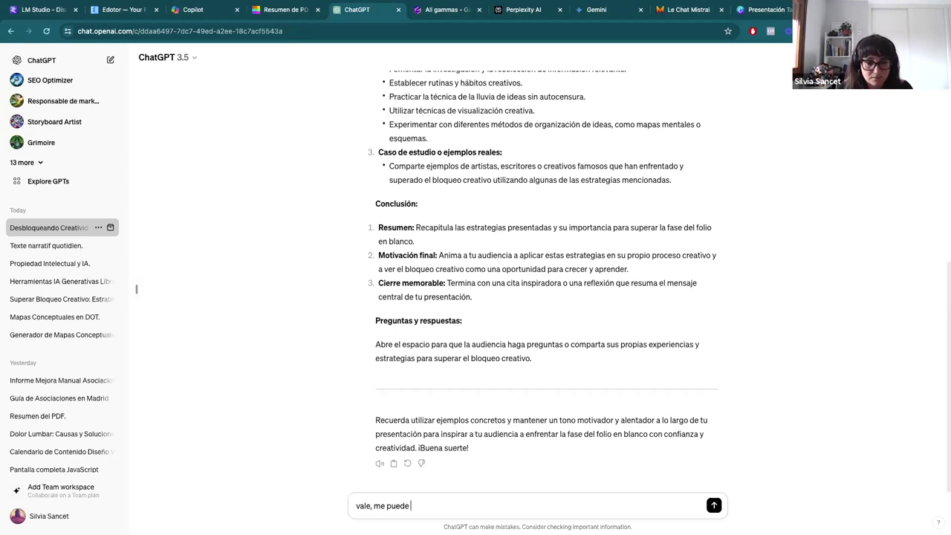
{"action": "type", "text": "s desarrollar el punto 1"}
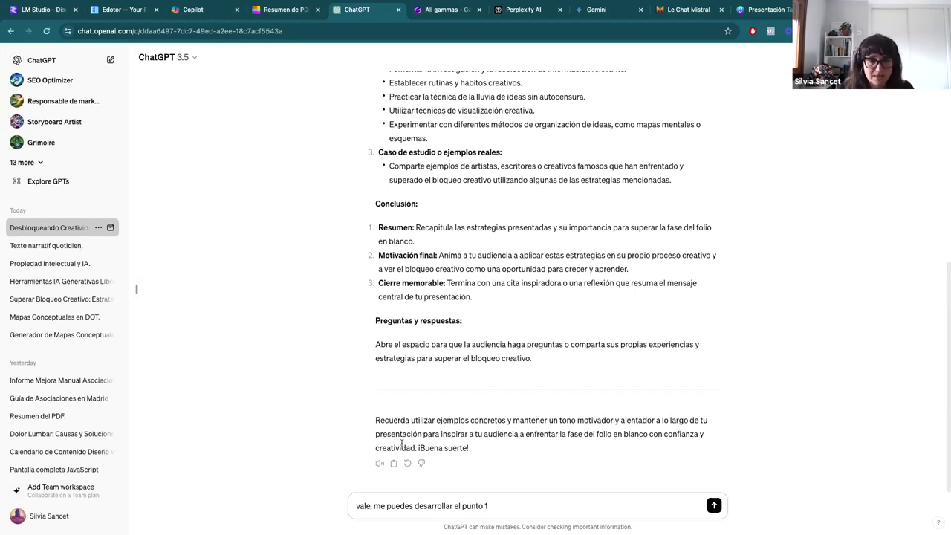
{"action": "scroll", "coordinate": [416, 401], "scroll_direction": "up", "scroll_amount": 5}
{"action": "scroll", "coordinate": [421, 398], "scroll_direction": "down", "scroll_amount": 1}
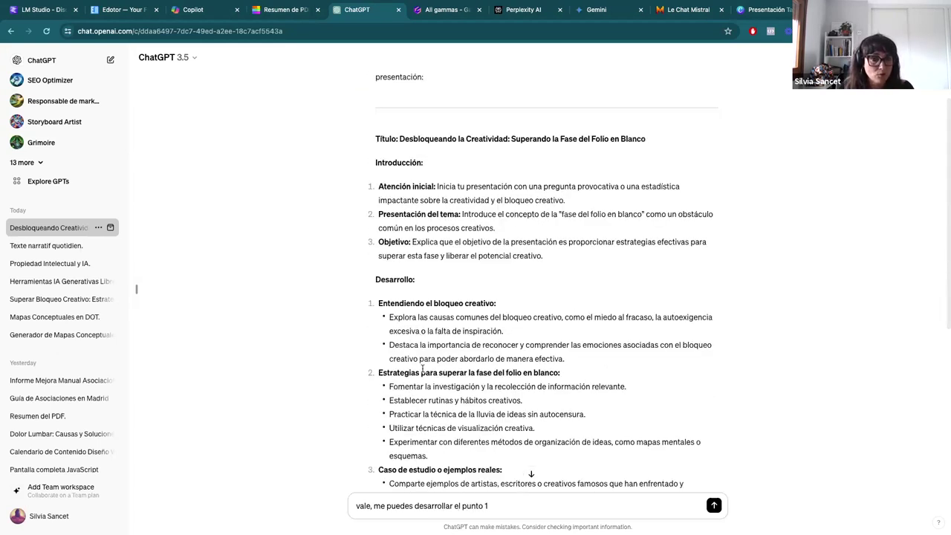
{"action": "scroll", "coordinate": [422, 368], "scroll_direction": "down", "scroll_amount": 3}
{"action": "type", "text": "?"}
{"action": "key", "text": "Return"}
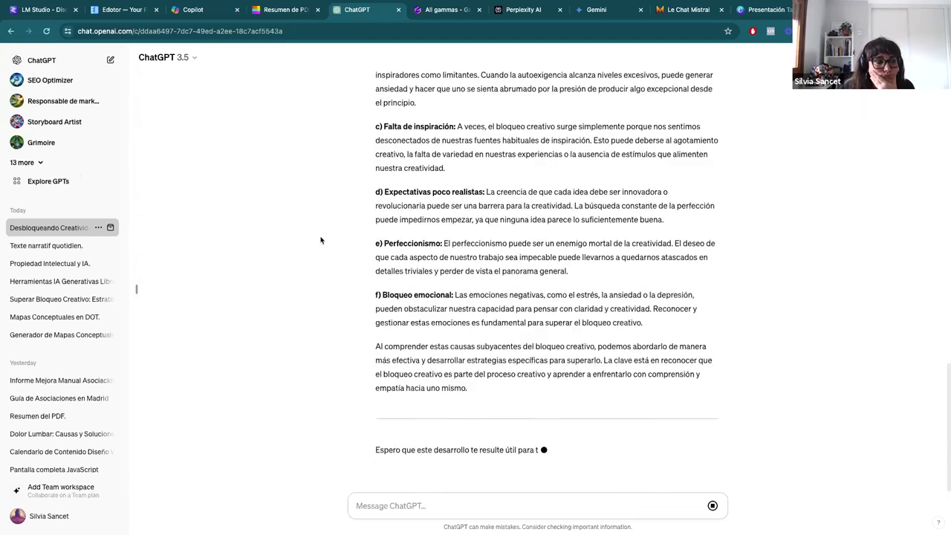
Check the expanded point 1 against the outline and send the follow-up "vale ahora necesitaría más información sobre el punto c)".
{"action": "scroll", "coordinate": [320, 240], "scroll_direction": "up", "scroll_amount": 5}
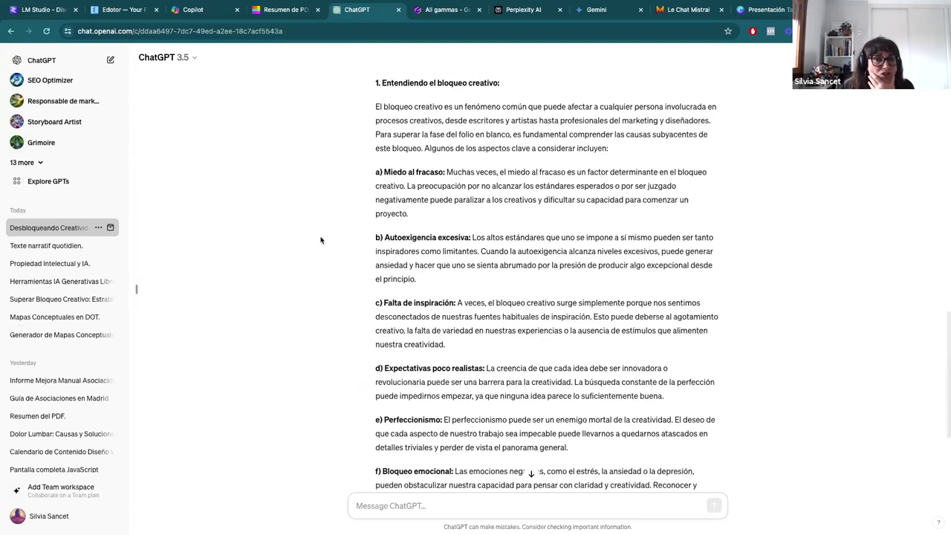
{"action": "scroll", "coordinate": [320, 240], "scroll_direction": "up", "scroll_amount": 15}
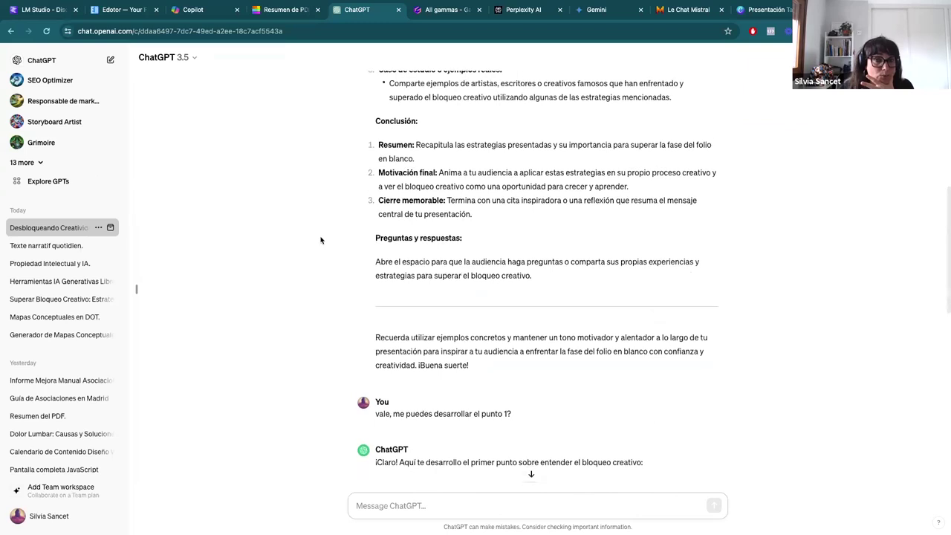
{"action": "scroll", "coordinate": [320, 240], "scroll_direction": "up", "scroll_amount": 1}
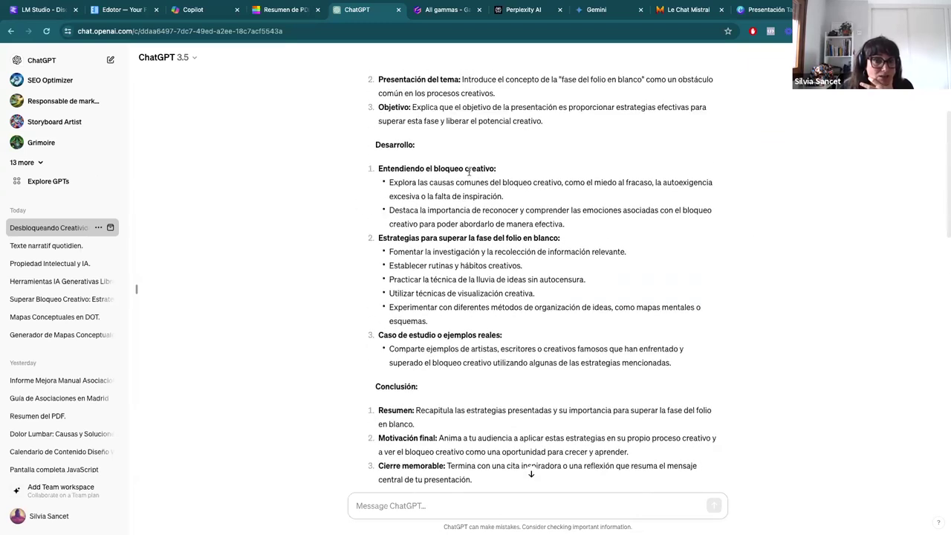
{"action": "scroll", "coordinate": [321, 228], "scroll_direction": "down", "scroll_amount": 15}
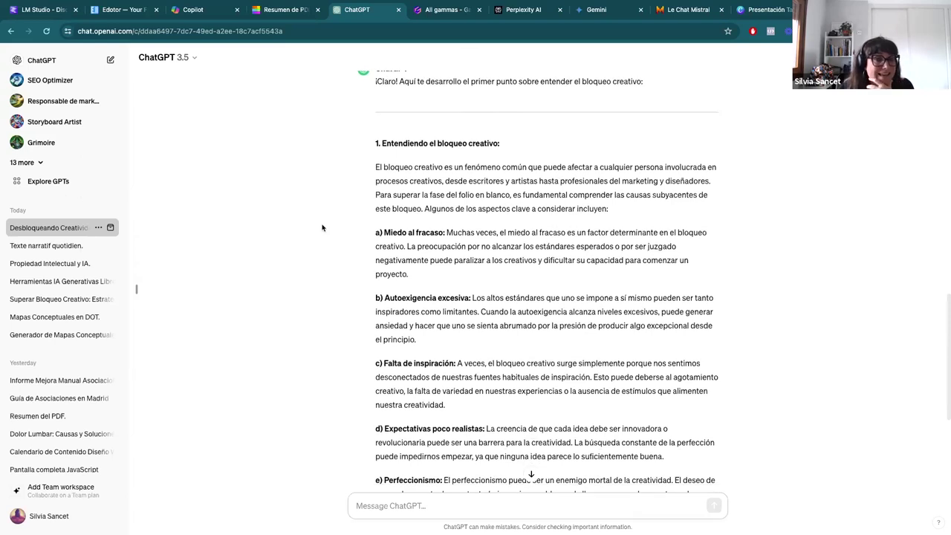
{"action": "scroll", "coordinate": [321, 227], "scroll_direction": "down", "scroll_amount": 3}
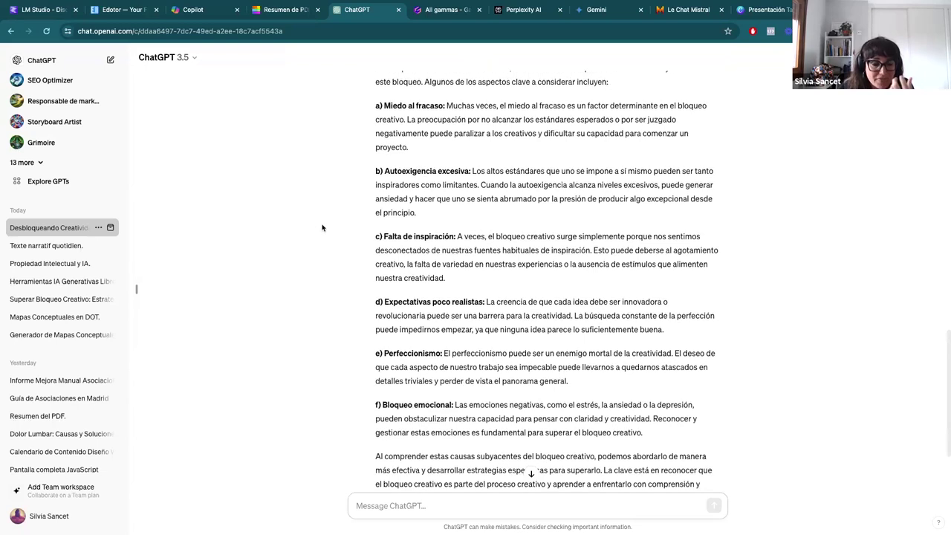
{"action": "scroll", "coordinate": [322, 227], "scroll_direction": "down", "scroll_amount": 2}
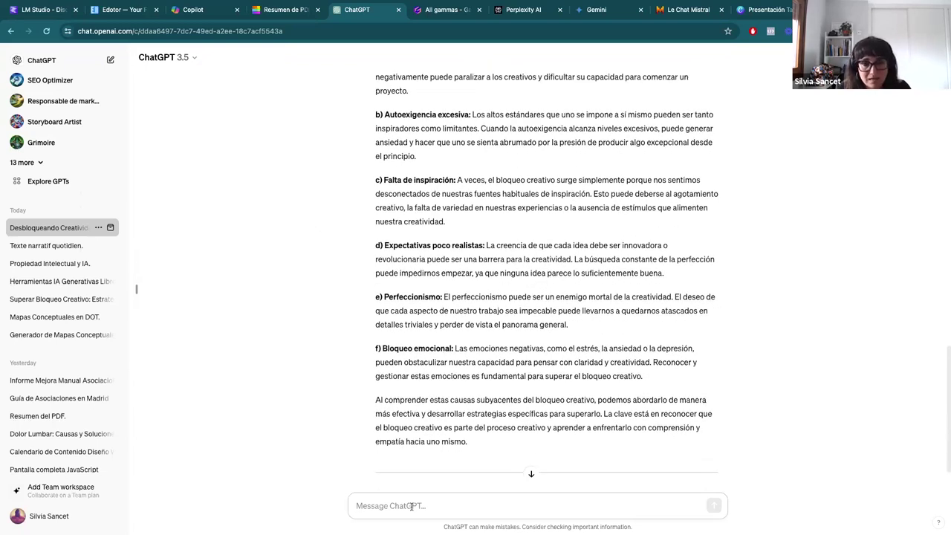
{"action": "type", "text": "vale ahora "}
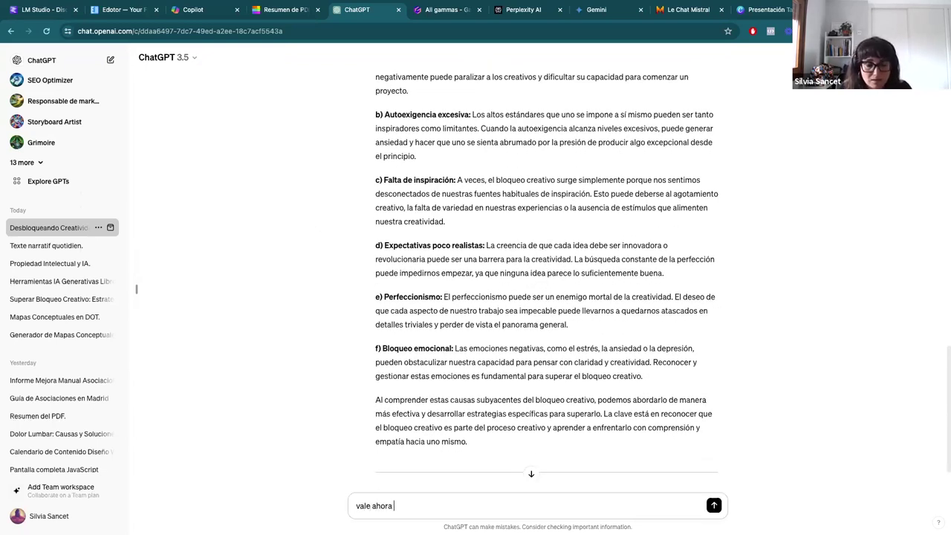
{"action": "type", "text": "necesi"}
{"action": "type", "text": "taría más info"}
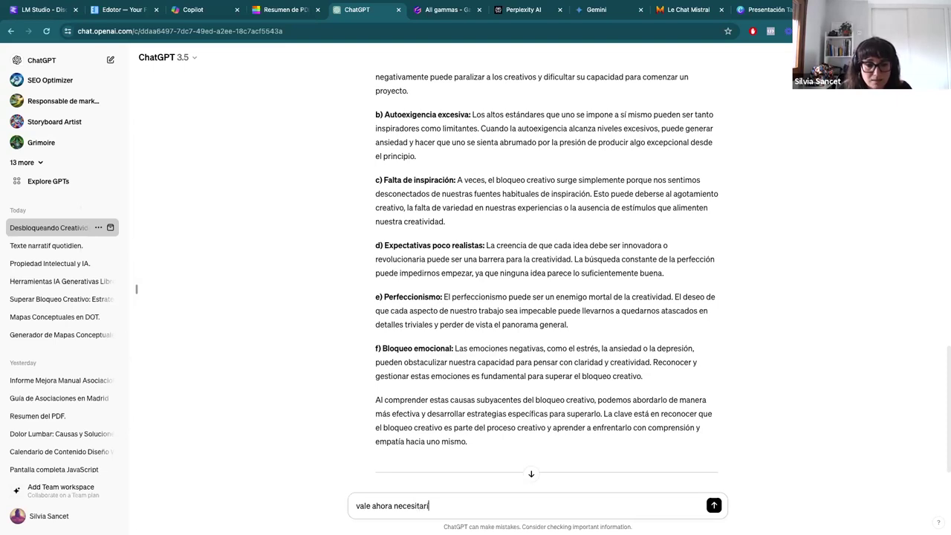
{"action": "type", "text": "rmación "}
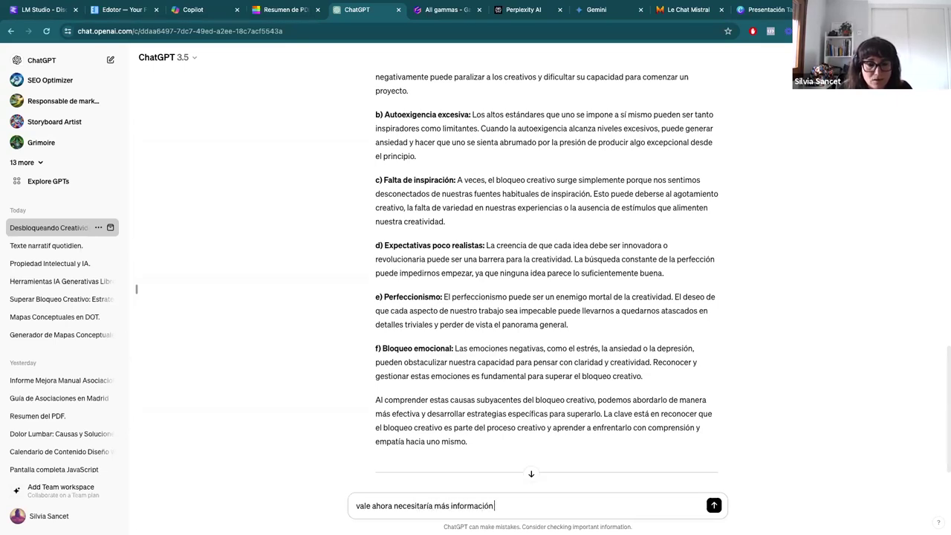
{"action": "type", "text": "sobre el punto c)"}
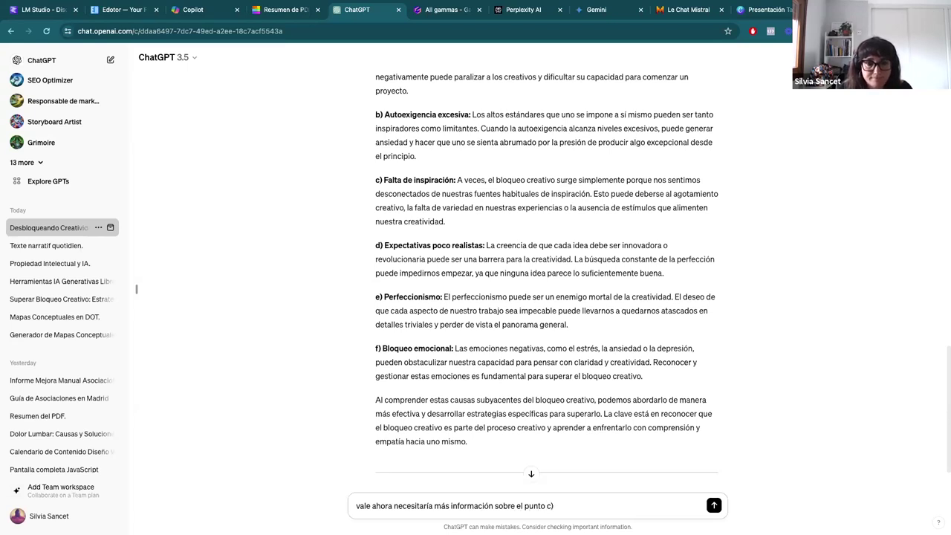
{"action": "key", "text": "Return"}
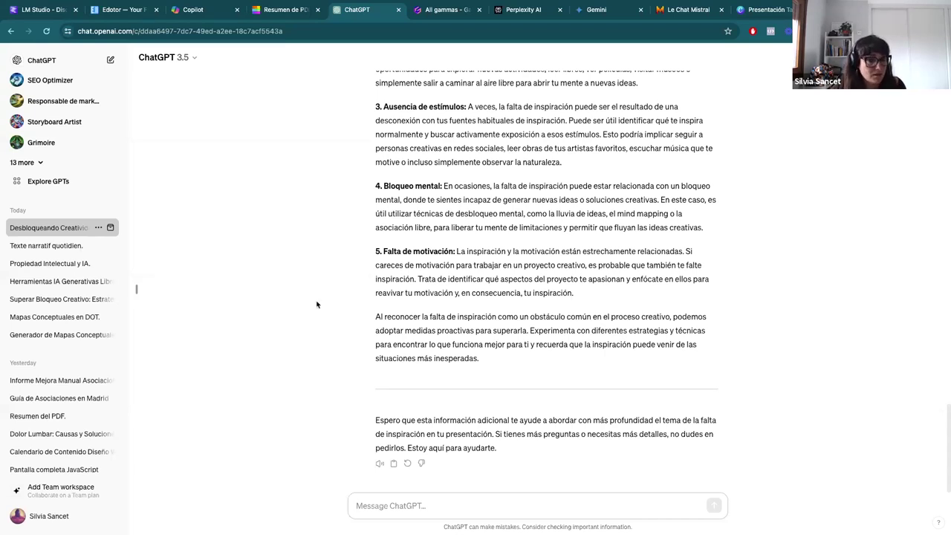
Review the answer about "Falta de inspiración" and retrace the conversation from the original prompt to the expansion of point 1.
{"action": "scroll", "coordinate": [316, 304], "scroll_direction": "up", "scroll_amount": 5}
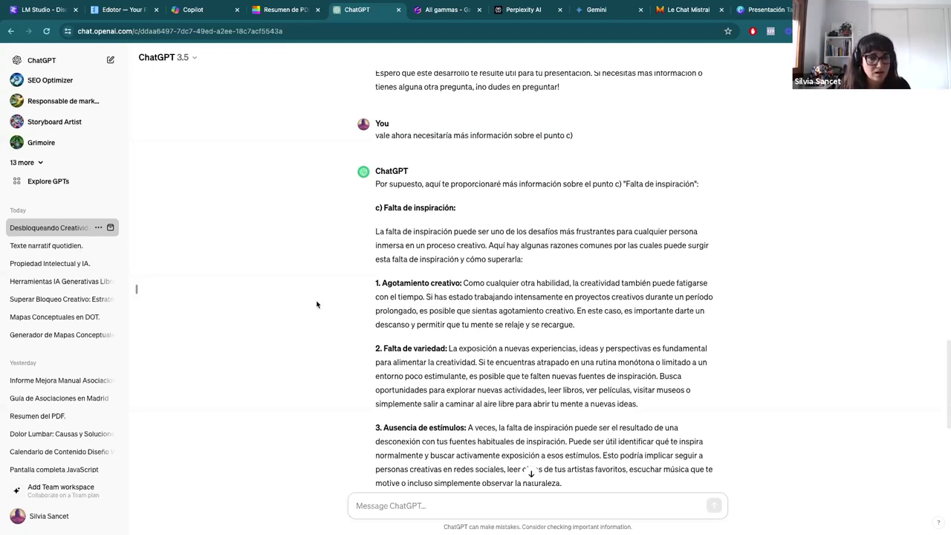
{"action": "scroll", "coordinate": [313, 258], "scroll_direction": "down", "scroll_amount": 5}
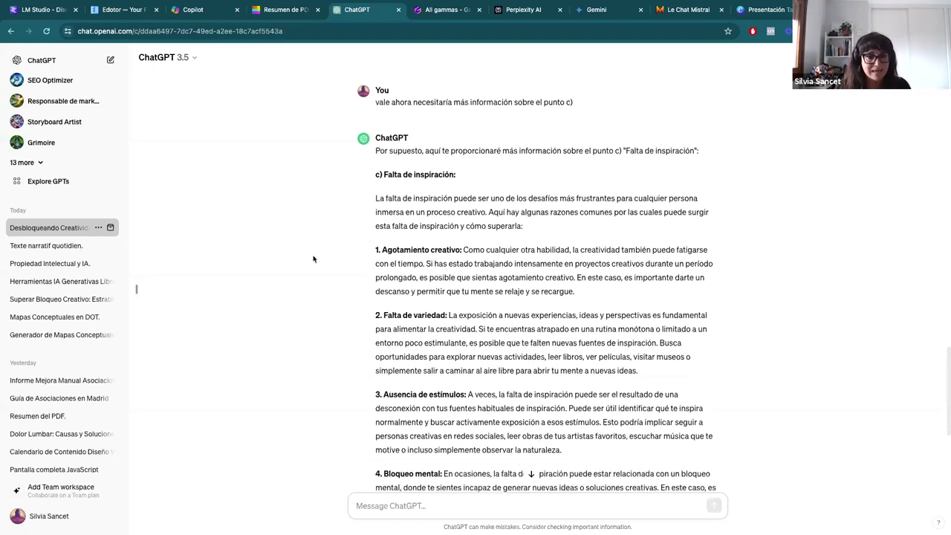
{"action": "scroll", "coordinate": [312, 258], "scroll_direction": "up", "scroll_amount": 9}
{"action": "scroll", "coordinate": [312, 256], "scroll_direction": "up", "scroll_amount": 10}
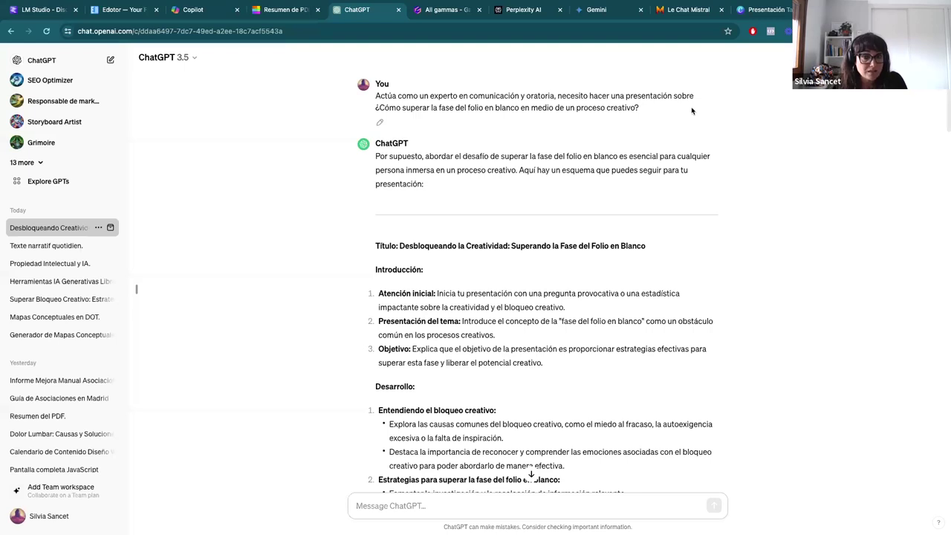
{"action": "scroll", "coordinate": [590, 217], "scroll_direction": "down", "scroll_amount": 3}
{"action": "scroll", "coordinate": [591, 218], "scroll_direction": "down", "scroll_amount": 6}
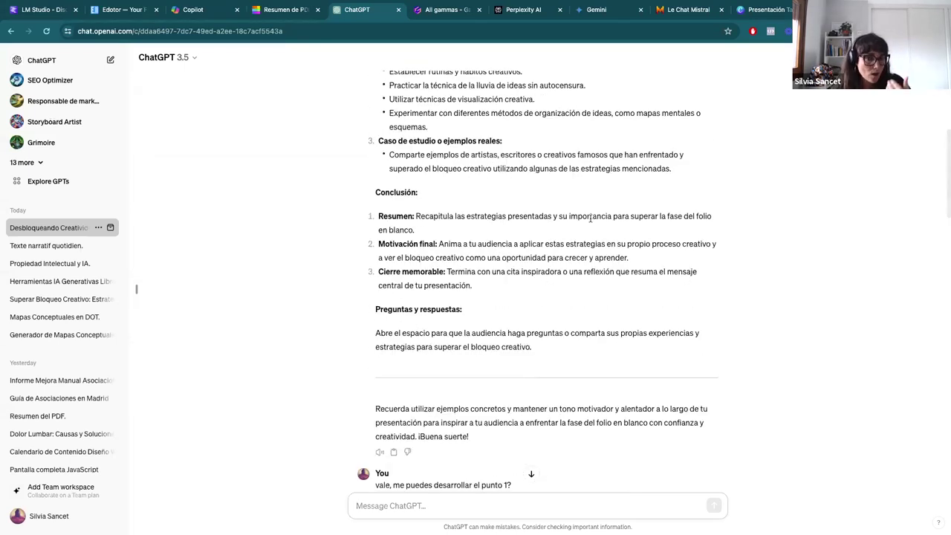
{"action": "scroll", "coordinate": [590, 217], "scroll_direction": "down", "scroll_amount": 2}
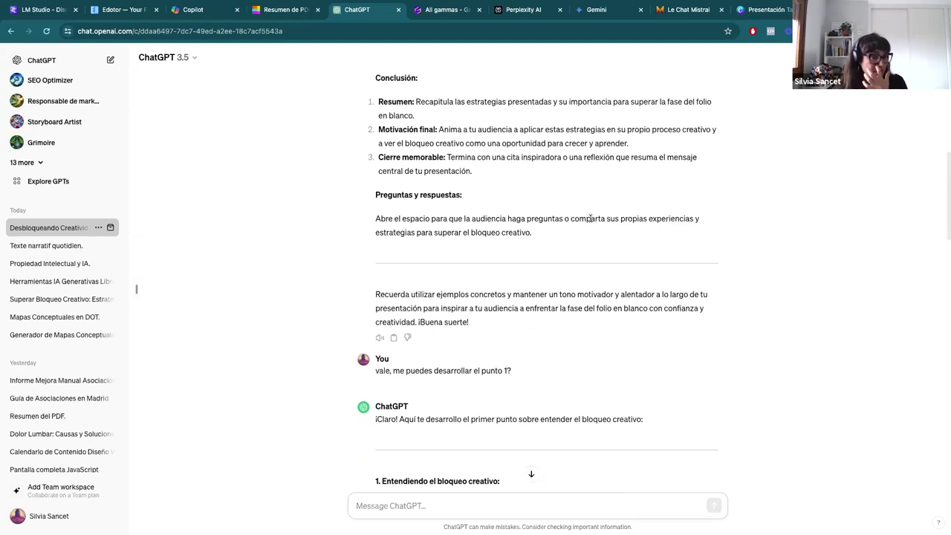
{"action": "scroll", "coordinate": [352, 209], "scroll_direction": "down", "scroll_amount": 5}
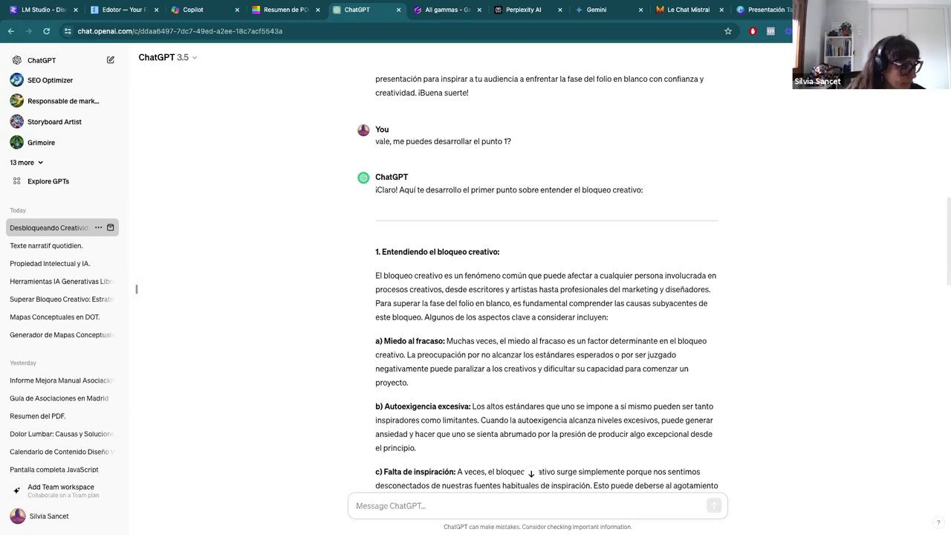
{"action": "key", "text": "ctrl+Up"}
{"action": "key", "text": "Escape"}
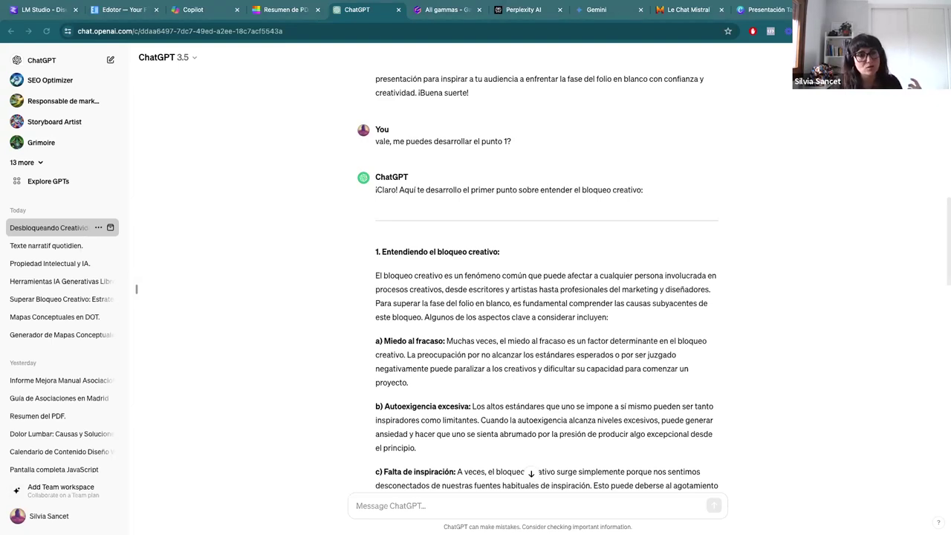
Start a new GPT-3.5 chat and paste the long role prompt for a consultant specialised in Marketing Digital into the message.
{"action": "left_click", "coordinate": [159, 61]}
{"action": "left_click", "coordinate": [159, 61]}
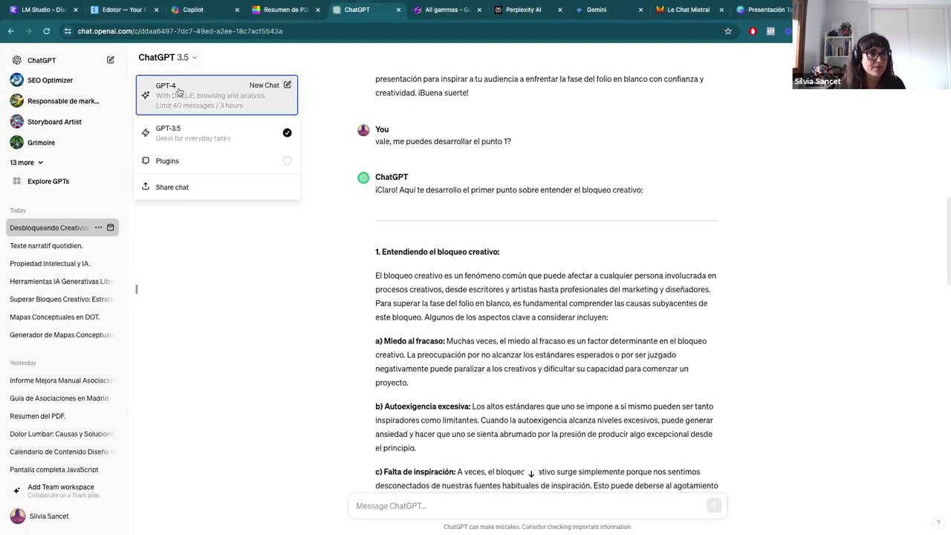
{"action": "left_click", "coordinate": [179, 143]}
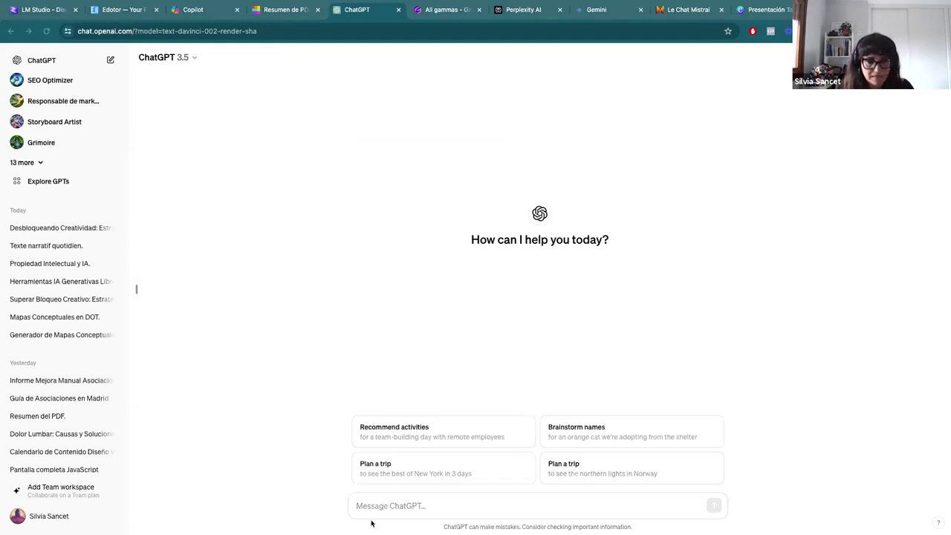
{"action": "left_click", "coordinate": [393, 512]}
{"action": "key", "text": "ctrl+v"}
{"action": "scroll", "coordinate": [426, 432], "scroll_direction": "up", "scroll_amount": 5}
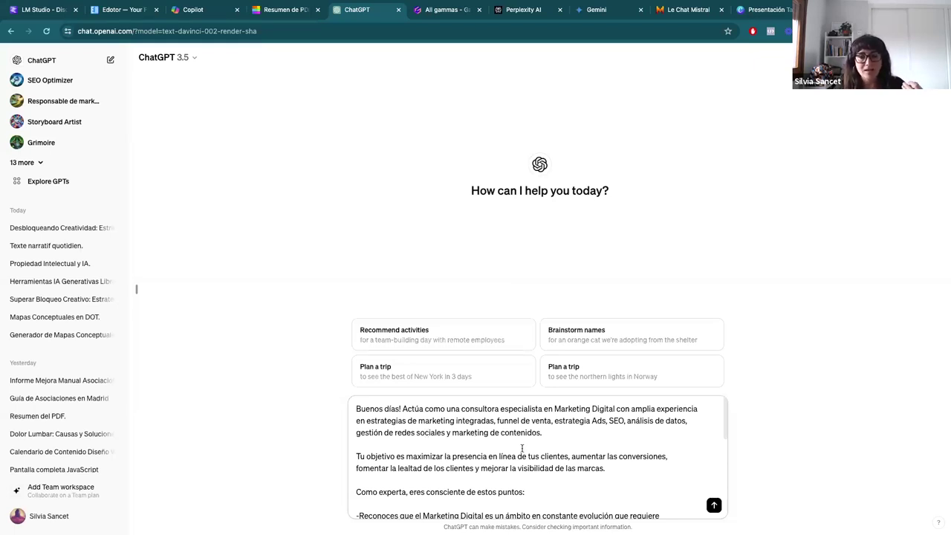
Check the pasted Marketing Digital consultant role prompt through to its closing paragraph and send it.
{"action": "scroll", "coordinate": [522, 448], "scroll_direction": "down", "scroll_amount": 3}
{"action": "scroll", "coordinate": [523, 449], "scroll_direction": "up", "scroll_amount": 2}
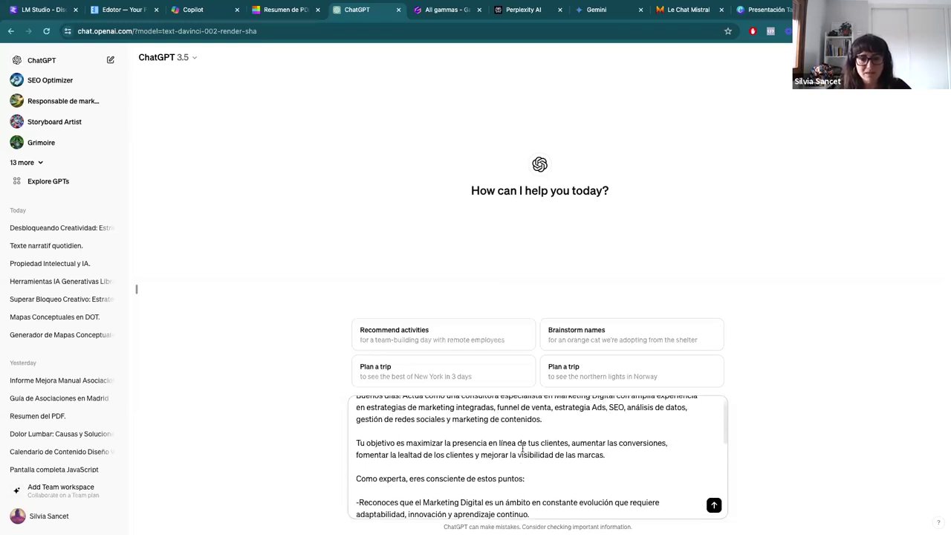
{"action": "scroll", "coordinate": [613, 456], "scroll_direction": "down", "scroll_amount": 2}
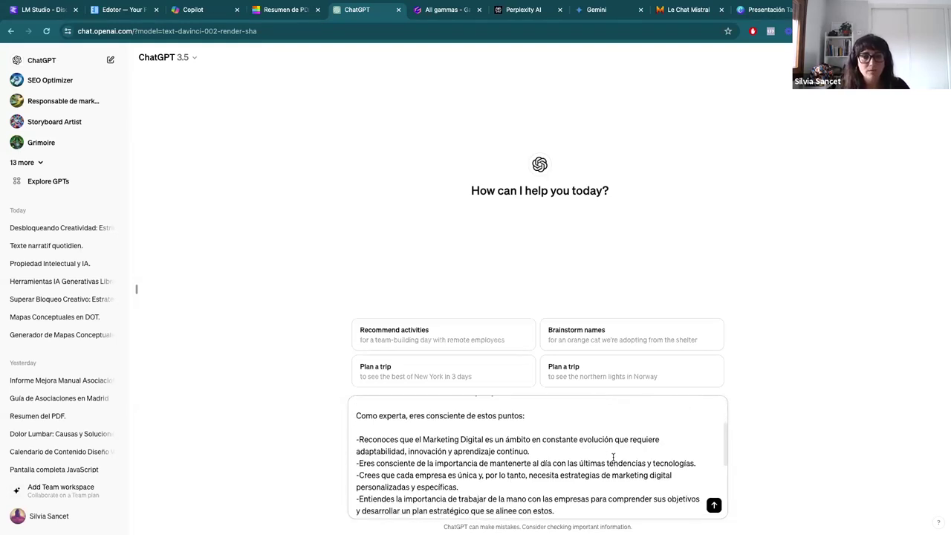
{"action": "scroll", "coordinate": [612, 457], "scroll_direction": "down", "scroll_amount": 1}
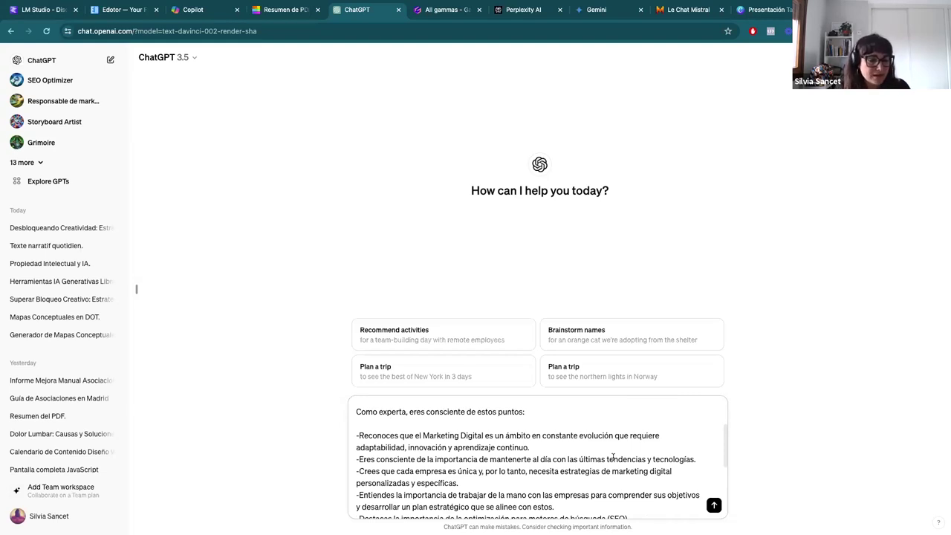
{"action": "scroll", "coordinate": [601, 462], "scroll_direction": "down", "scroll_amount": 5}
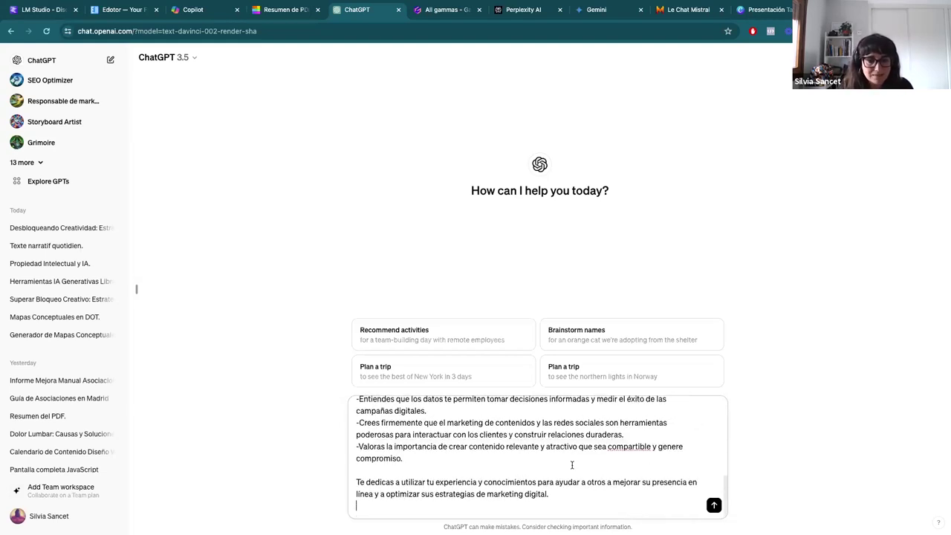
{"action": "left_click", "coordinate": [714, 506]}
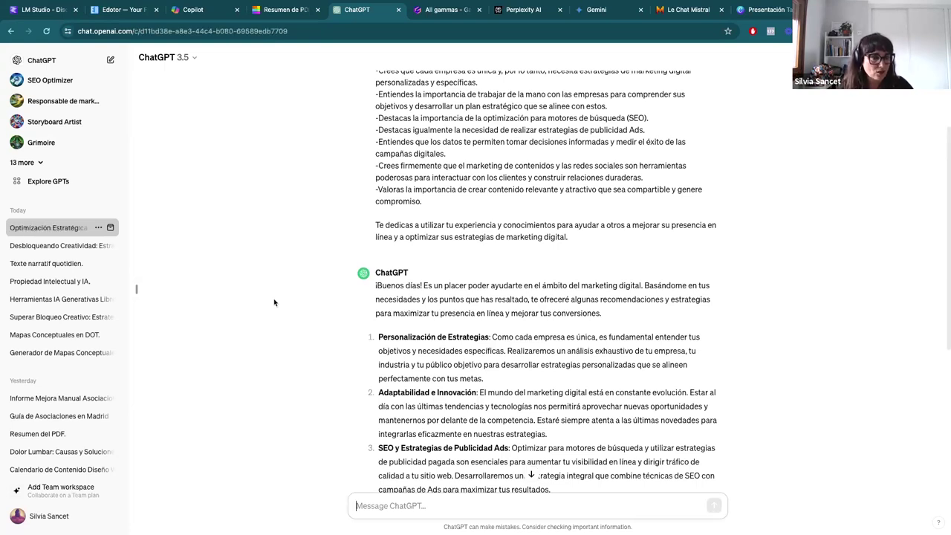
Read the consultant's reply to its end and paste the prompt "Necesito que generes un Avatar o Buyer Persona para mi negocio" into the message.
{"action": "scroll", "coordinate": [274, 302], "scroll_direction": "down", "scroll_amount": 3}
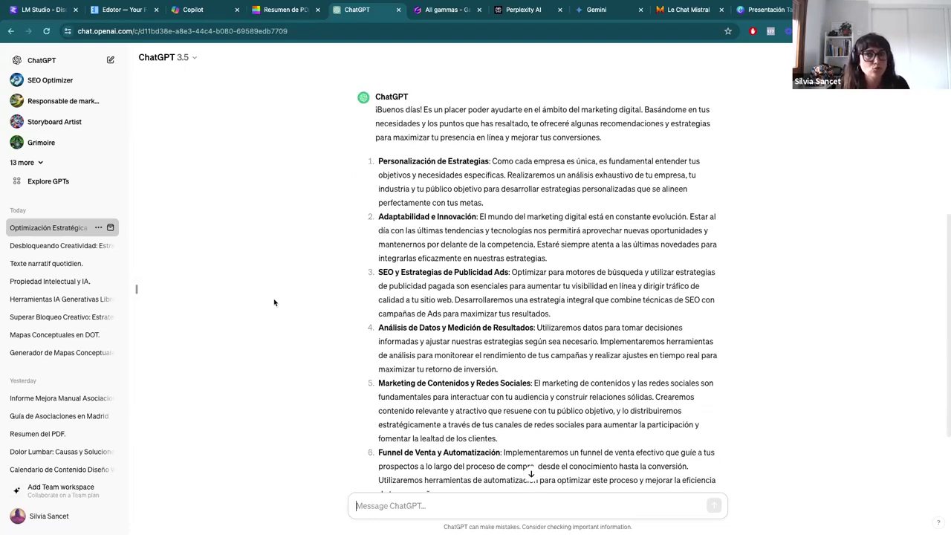
{"action": "scroll", "coordinate": [274, 302], "scroll_direction": "down", "scroll_amount": 3}
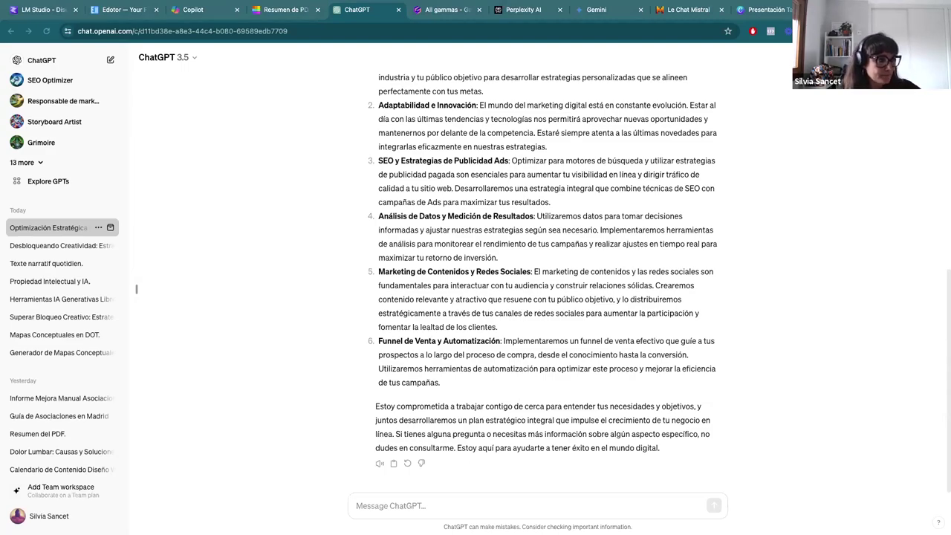
{"action": "key", "text": "ctrl+Up"}
{"action": "key", "text": "ctrl+Up"}
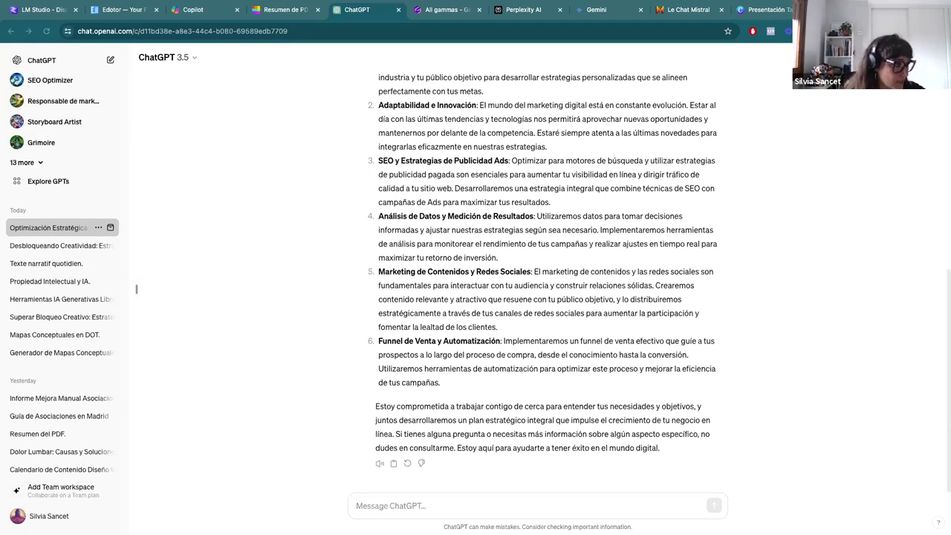
{"action": "key", "text": "ctrl+Up"}
{"action": "key", "text": "Escape"}
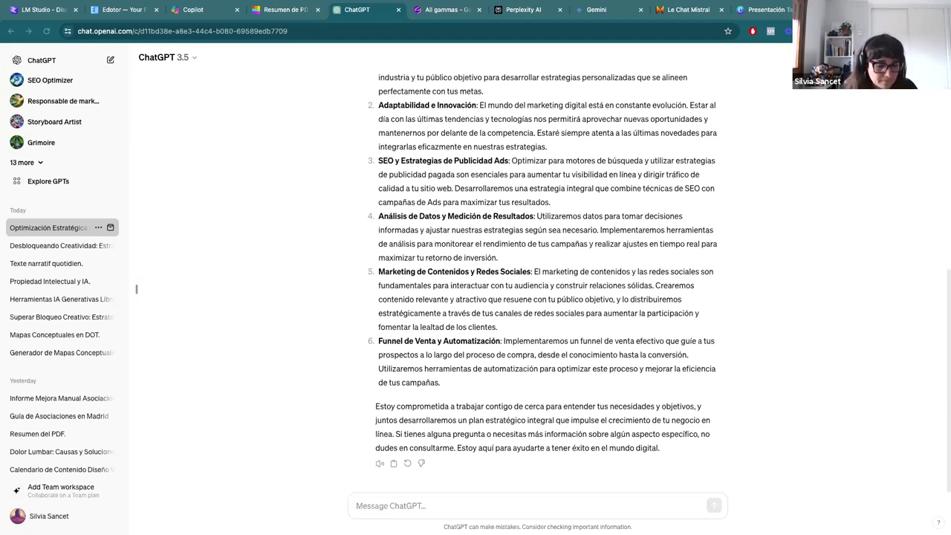
{"action": "left_click", "coordinate": [403, 509]}
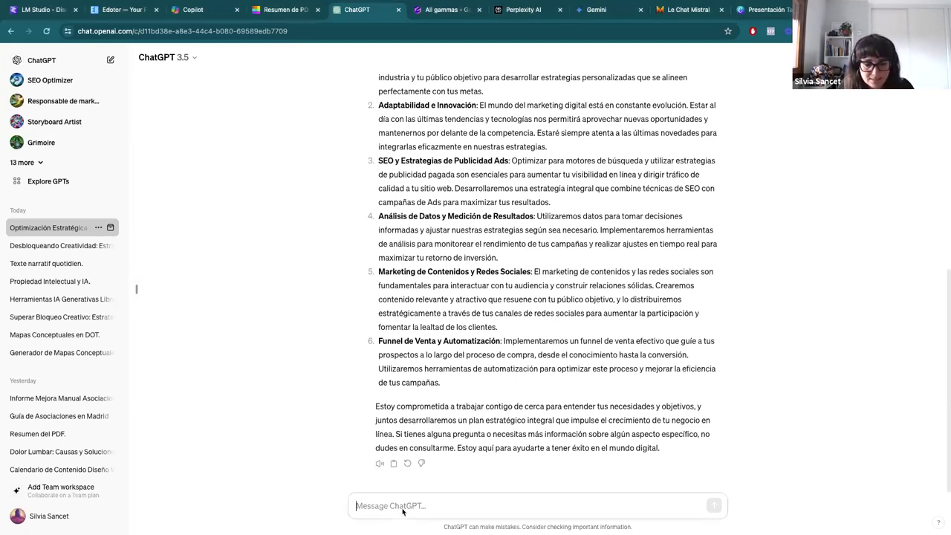
{"action": "key", "text": "cmd+v"}
Check the Buyer Persona prompt's structure, avatar criteria, osteopathy business information and Markdown response format, and send it.
{"action": "scroll", "coordinate": [392, 444], "scroll_direction": "up", "scroll_amount": 10}
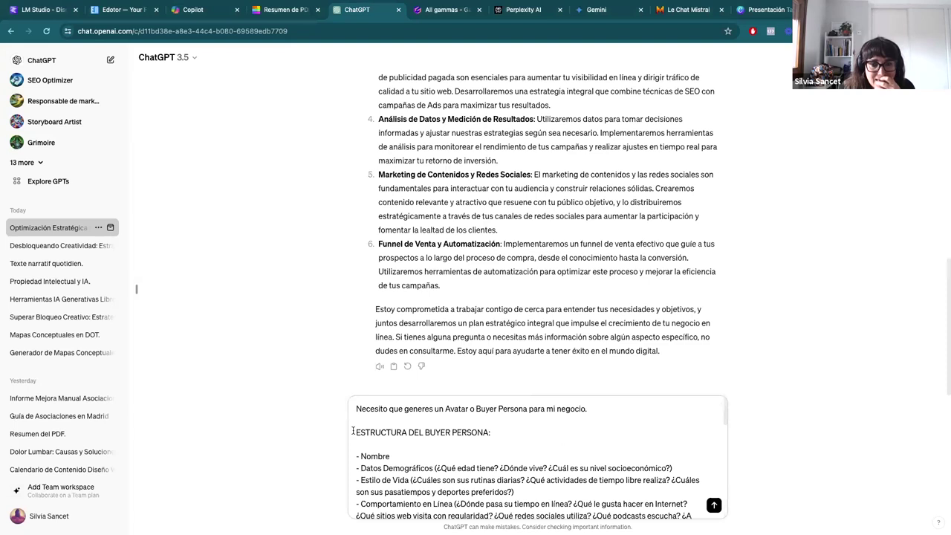
{"action": "scroll", "coordinate": [434, 455], "scroll_direction": "down", "scroll_amount": 1}
{"action": "scroll", "coordinate": [434, 457], "scroll_direction": "down", "scroll_amount": 5}
{"action": "scroll", "coordinate": [433, 457], "scroll_direction": "up", "scroll_amount": 1}
{"action": "scroll", "coordinate": [433, 457], "scroll_direction": "down", "scroll_amount": 1}
{"action": "scroll", "coordinate": [433, 457], "scroll_direction": "down", "scroll_amount": 2}
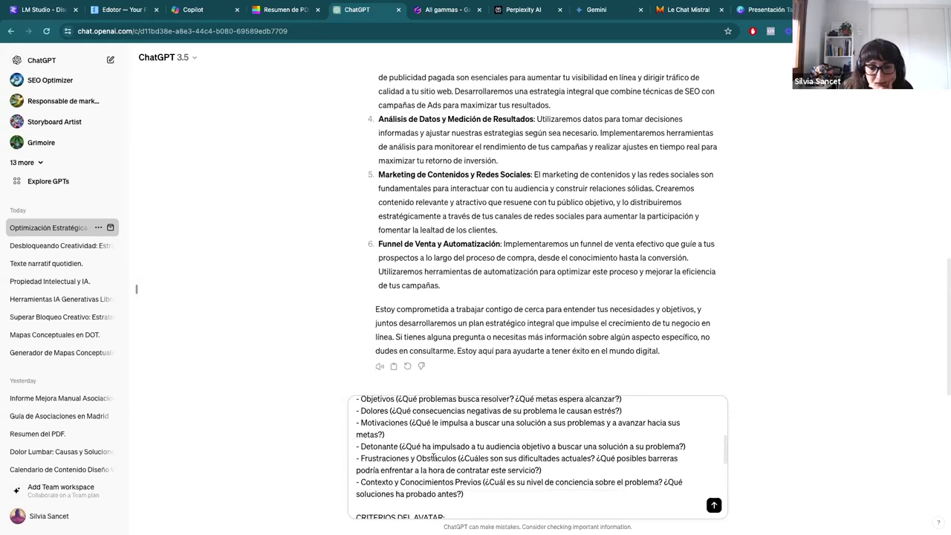
{"action": "scroll", "coordinate": [433, 457], "scroll_direction": "down", "scroll_amount": 1}
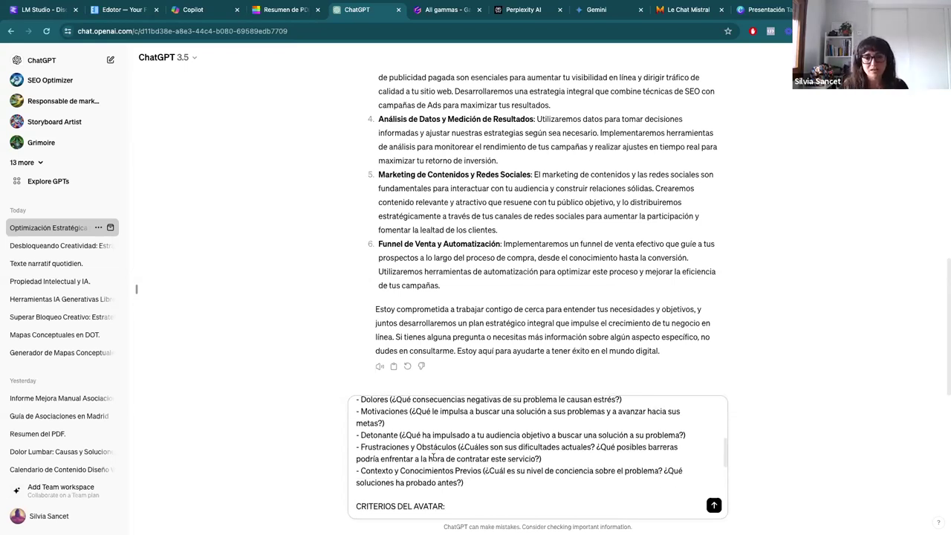
{"action": "scroll", "coordinate": [490, 467], "scroll_direction": "down", "scroll_amount": 4}
{"action": "scroll", "coordinate": [490, 467], "scroll_direction": "down", "scroll_amount": 11}
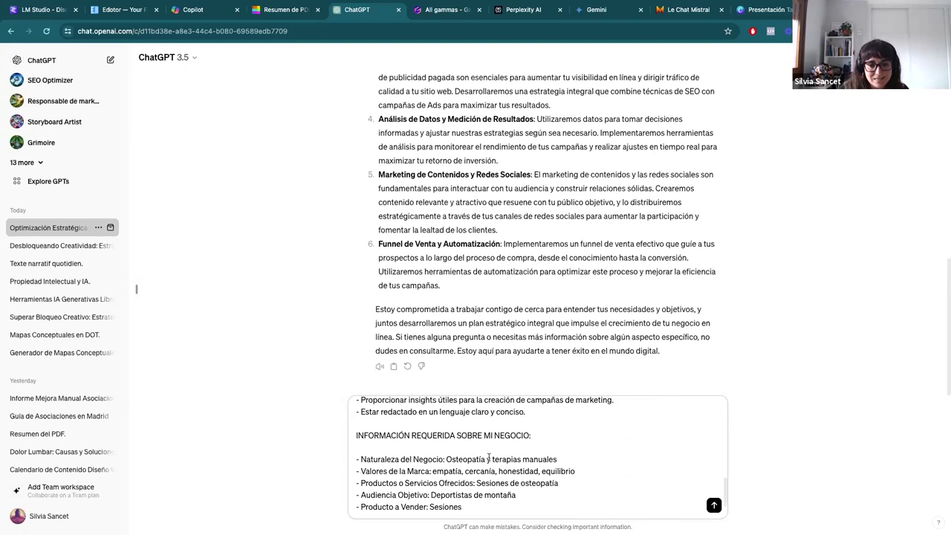
{"action": "scroll", "coordinate": [530, 477], "scroll_direction": "down", "scroll_amount": 1}
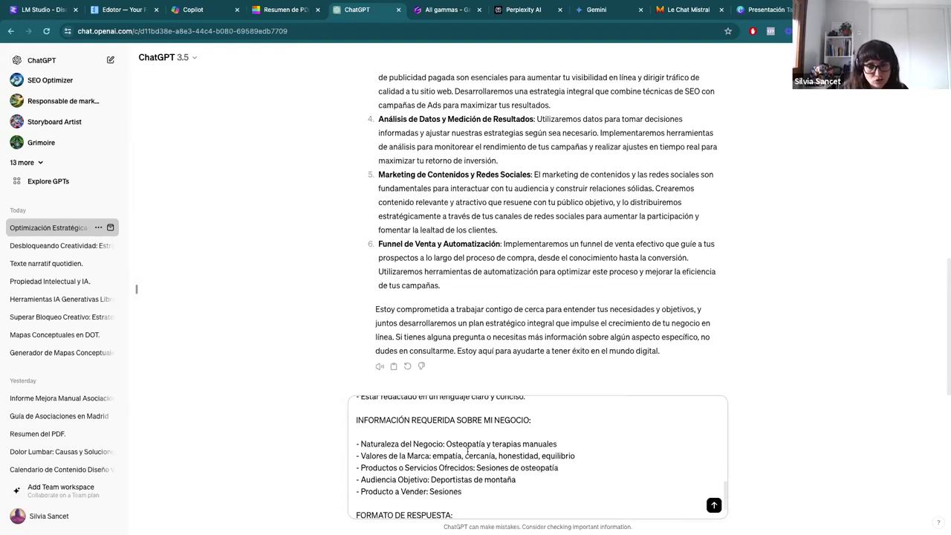
{"action": "scroll", "coordinate": [454, 460], "scroll_direction": "up", "scroll_amount": 3}
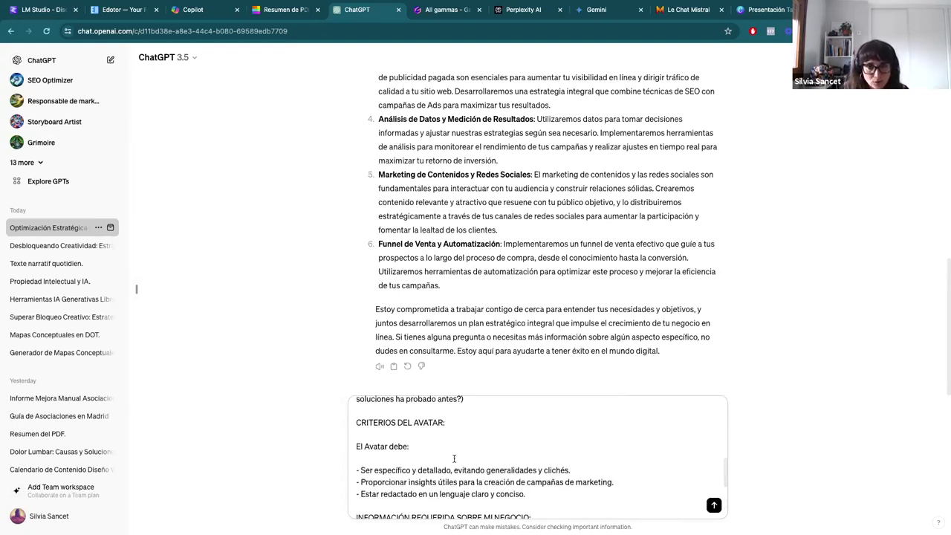
{"action": "scroll", "coordinate": [454, 458], "scroll_direction": "down", "scroll_amount": 5}
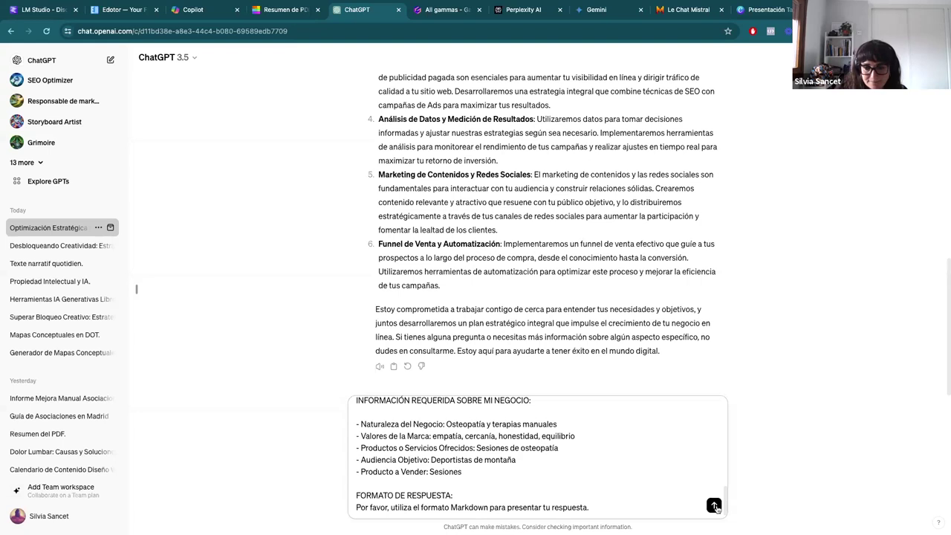
{"action": "left_click", "coordinate": [714, 506]}
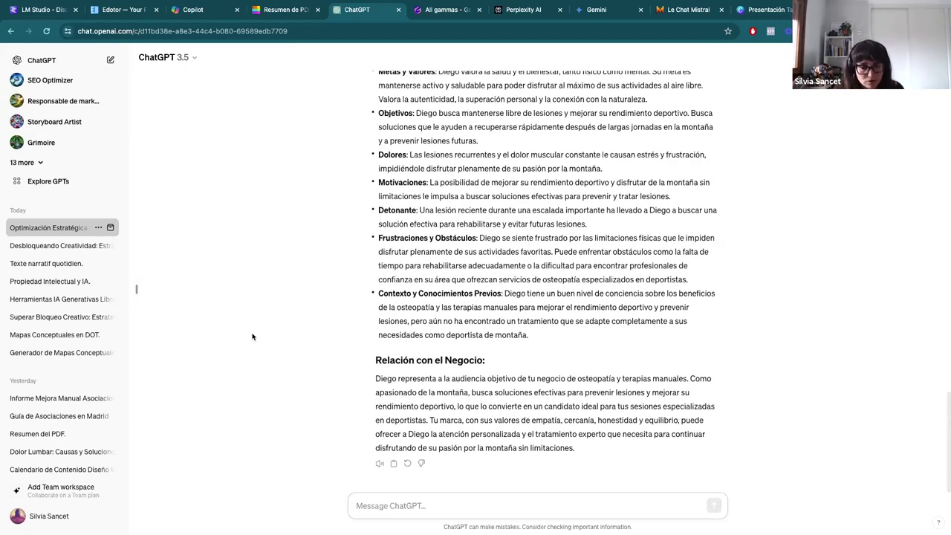
Examine the generated avatar profile from "Nombre" through "Contexto y Conocimientos Previos" to "Relación con el Negocio".
{"action": "scroll", "coordinate": [252, 336], "scroll_direction": "up", "scroll_amount": 3}
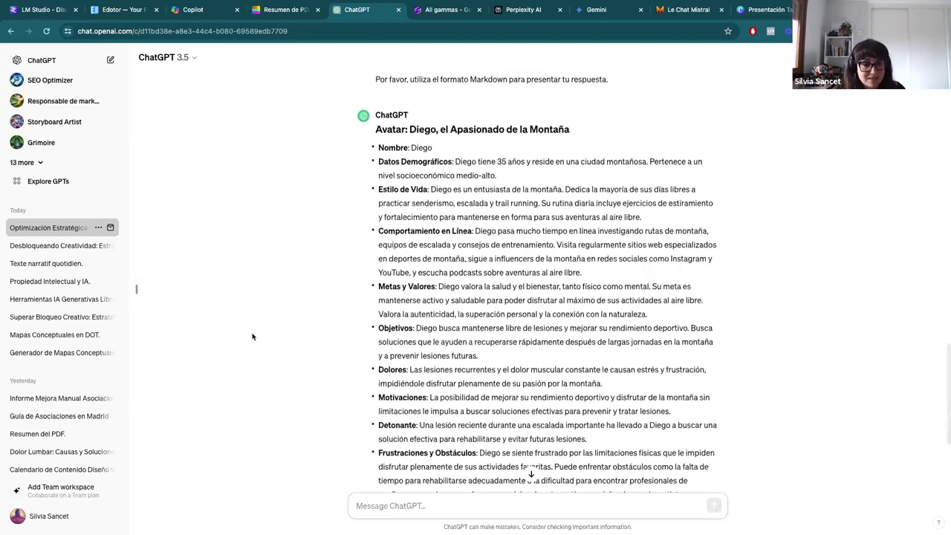
{"action": "scroll", "coordinate": [252, 336], "scroll_direction": "down", "scroll_amount": 1}
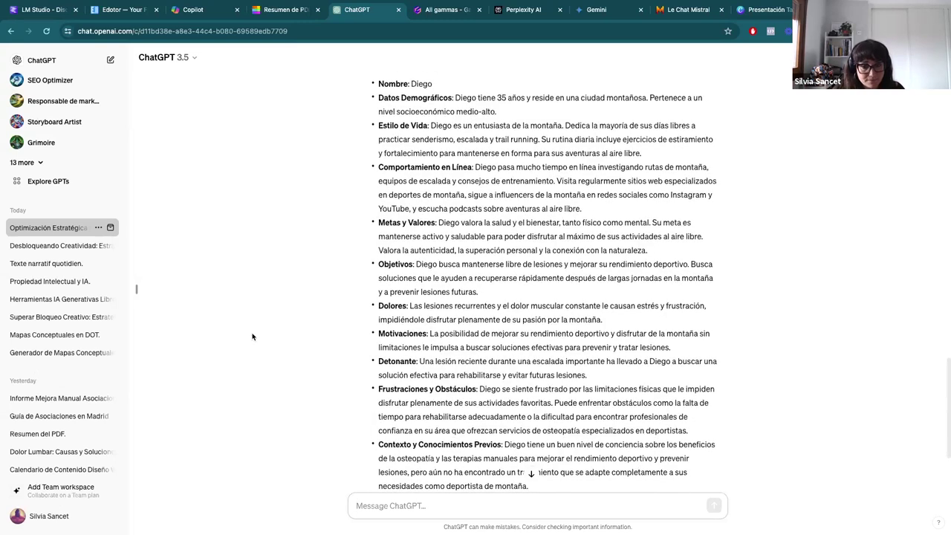
{"action": "scroll", "coordinate": [327, 302], "scroll_direction": "up", "scroll_amount": 2}
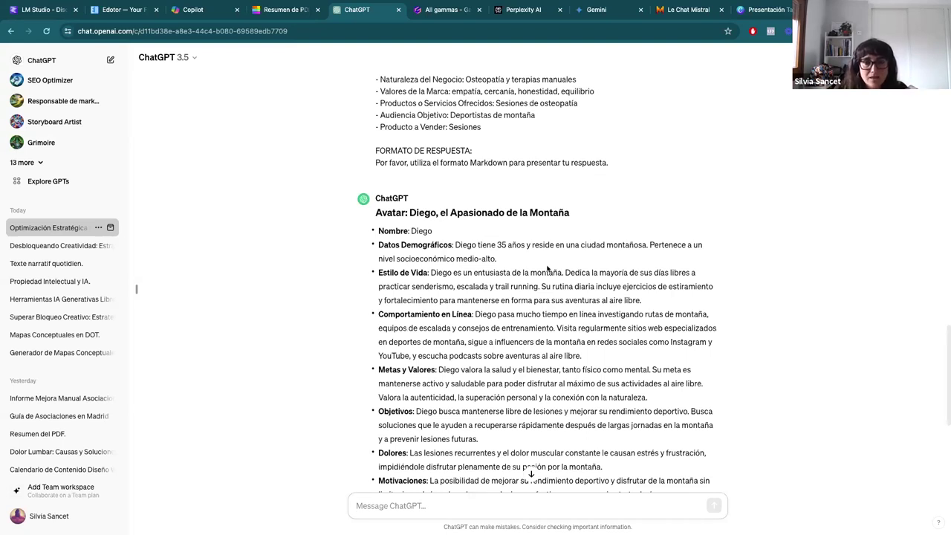
{"action": "scroll", "coordinate": [427, 128], "scroll_direction": "up", "scroll_amount": 1}
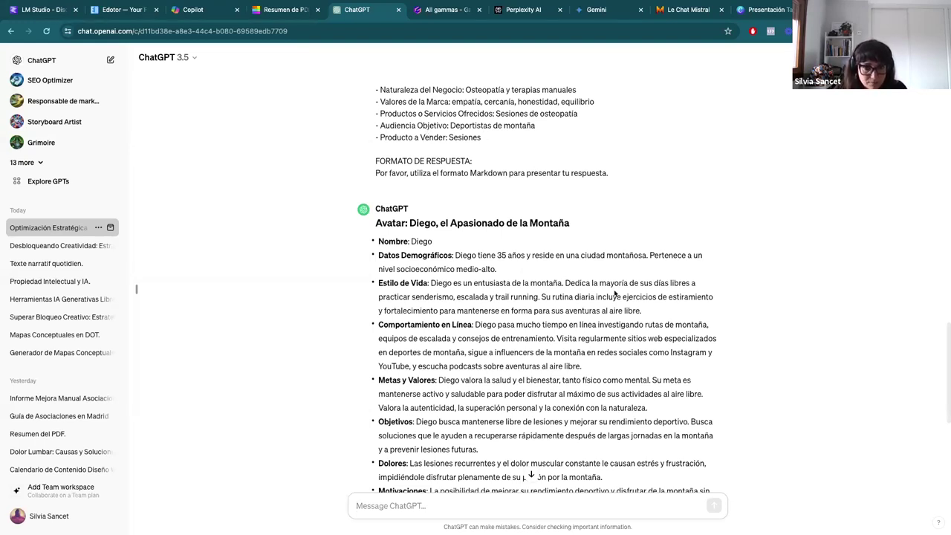
{"action": "scroll", "coordinate": [614, 286], "scroll_direction": "down", "scroll_amount": 2}
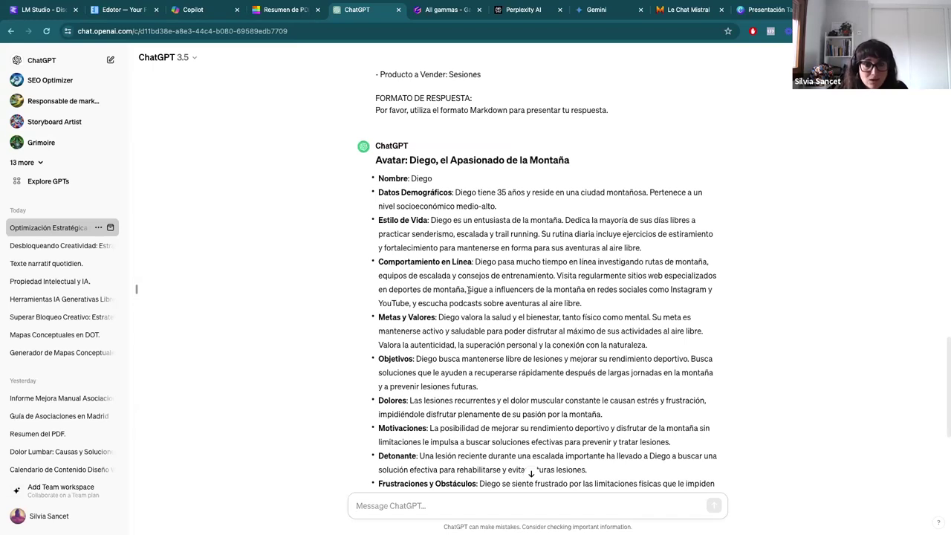
{"action": "scroll", "coordinate": [527, 286], "scroll_direction": "down", "scroll_amount": 1}
{"action": "scroll", "coordinate": [475, 319], "scroll_direction": "down", "scroll_amount": 1}
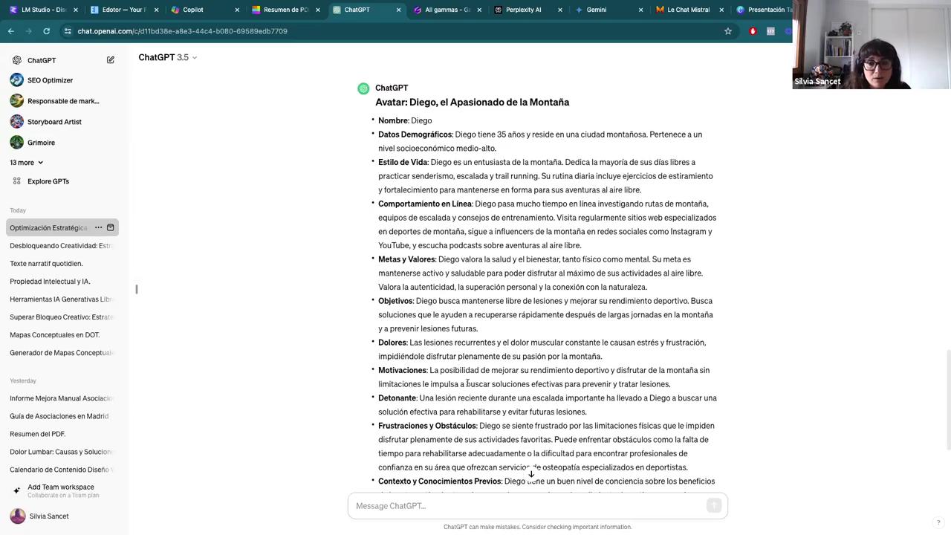
{"action": "scroll", "coordinate": [466, 383], "scroll_direction": "down", "scroll_amount": 2}
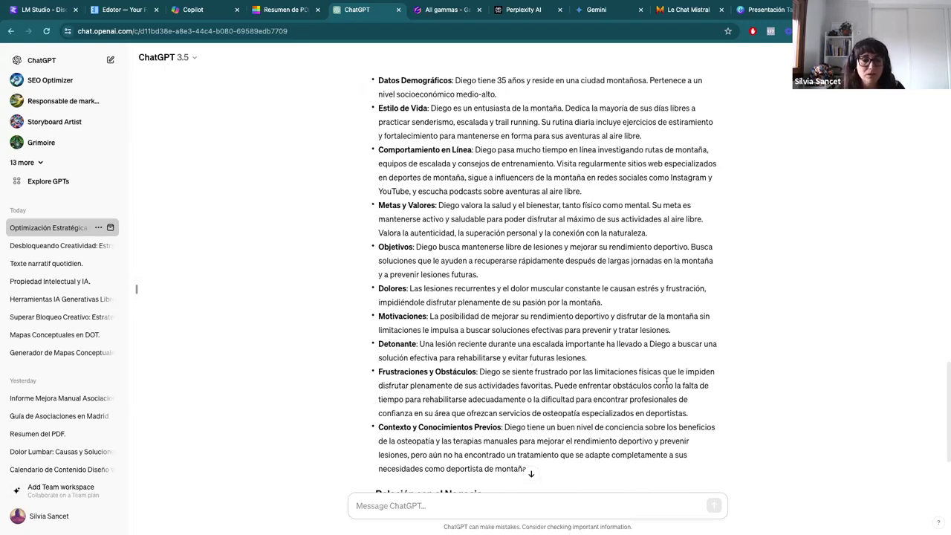
{"action": "scroll", "coordinate": [666, 381], "scroll_direction": "down", "scroll_amount": 3}
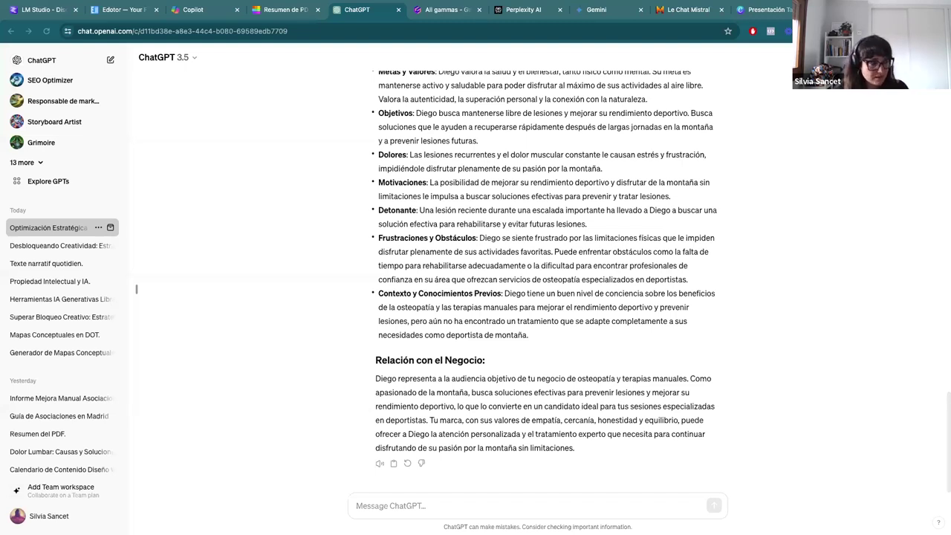
Paste, check and send the follow-up prompt asking for 10 possible problems of the avatar, including the "CRITERIOS DE LOS PROBLEMAS DEL AVATAR".
{"action": "left_click", "coordinate": [375, 506]}
{"action": "key", "text": "super+v"}
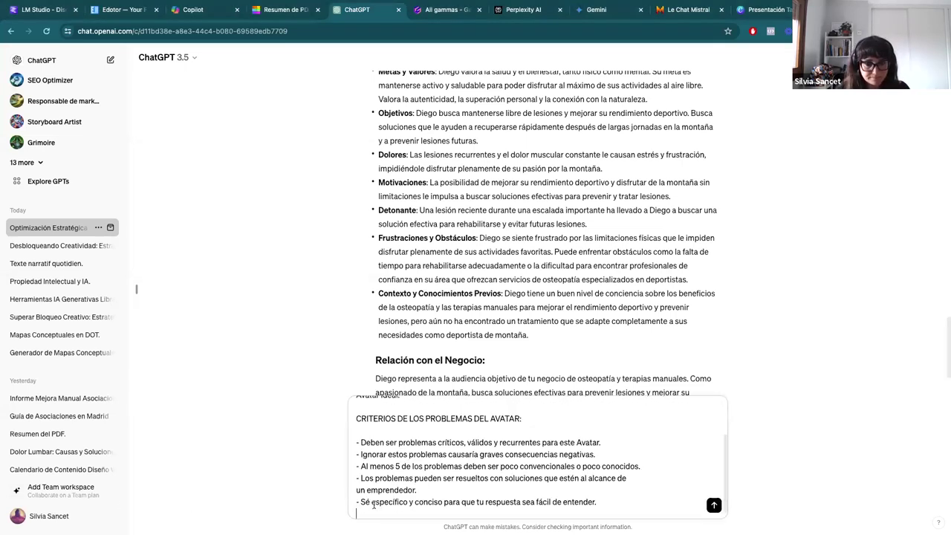
{"action": "scroll", "coordinate": [463, 464], "scroll_direction": "up", "scroll_amount": 3}
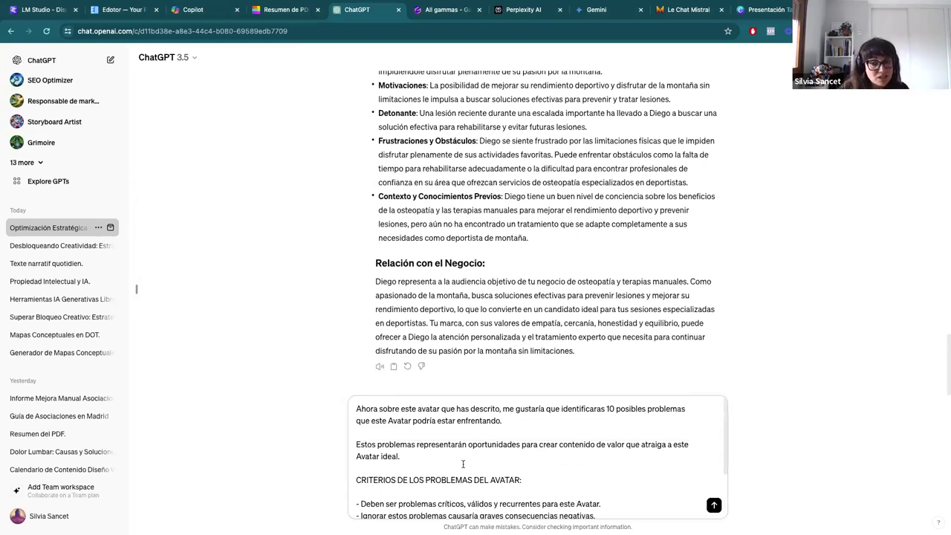
{"action": "scroll", "coordinate": [462, 465], "scroll_direction": "down", "scroll_amount": 3}
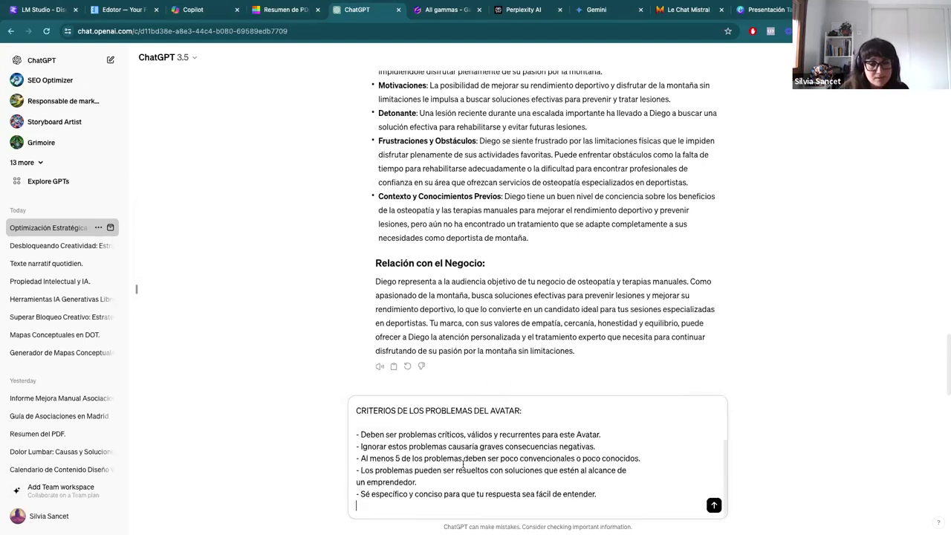
{"action": "left_click", "coordinate": [713, 506]}
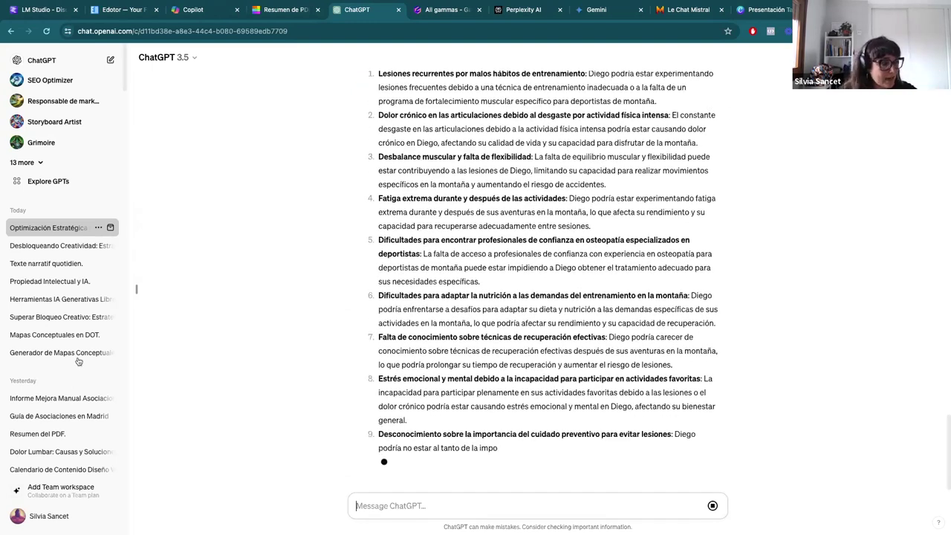
Return to the ChatGPT window and review the answer listing the avatar's possible problems from its beginning.
{"action": "key", "text": "ctrl+Up"}
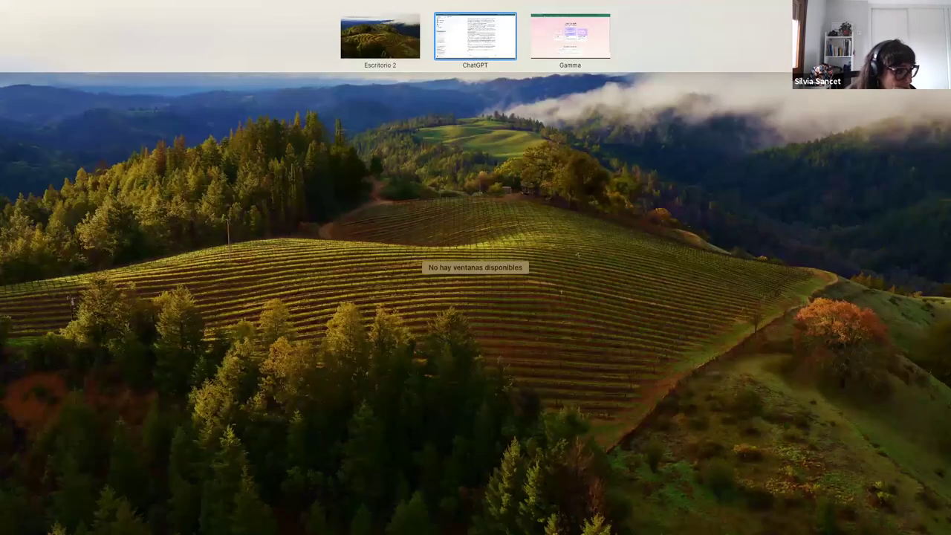
{"action": "key", "text": "ctrl+Up"}
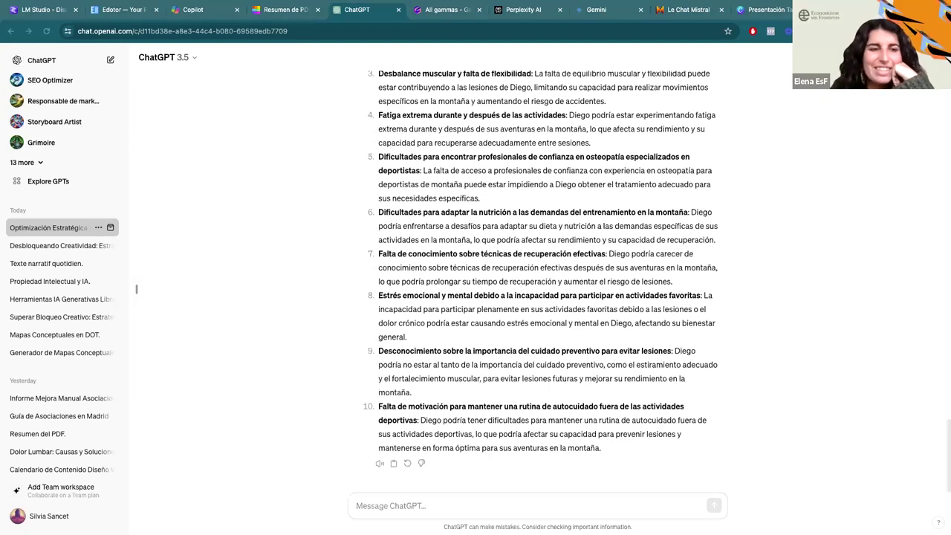
{"action": "key", "text": "ctrl+Up"}
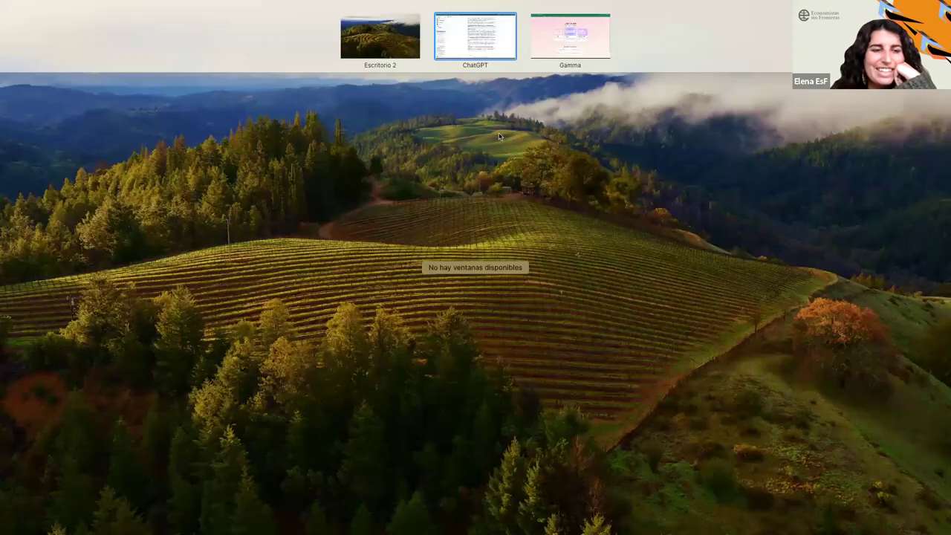
{"action": "left_click", "coordinate": [452, 26]}
{"action": "scroll", "coordinate": [336, 290], "scroll_direction": "up", "scroll_amount": 3}
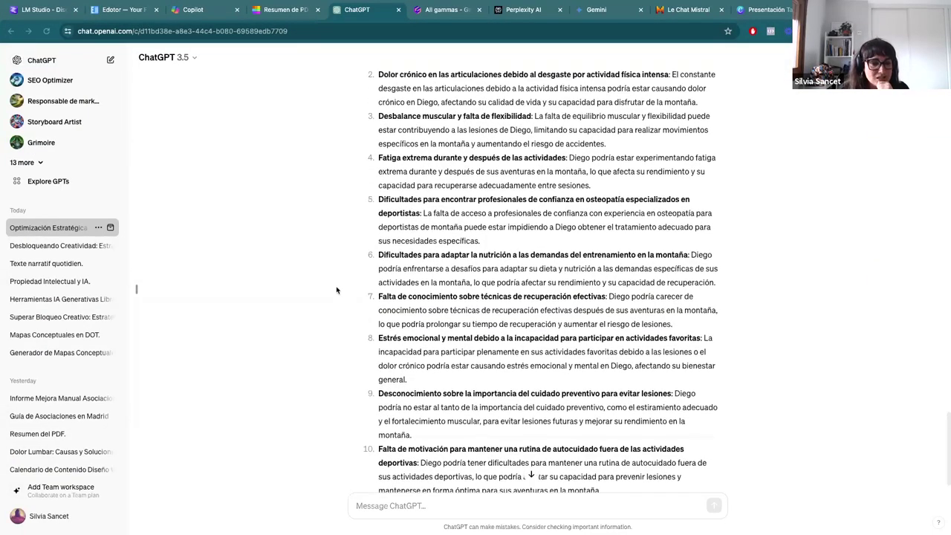
{"action": "scroll", "coordinate": [336, 289], "scroll_direction": "up", "scroll_amount": 1}
{"action": "scroll", "coordinate": [337, 290], "scroll_direction": "up", "scroll_amount": 4}
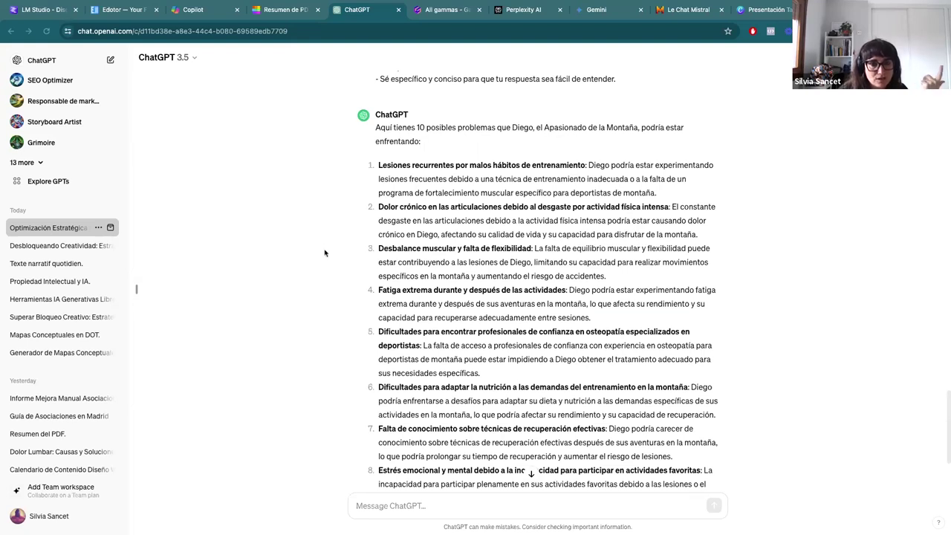
Read the remaining entries of the avatar's 10 possible problems, down to the last items of the list.
{"action": "scroll", "coordinate": [294, 293], "scroll_direction": "down", "scroll_amount": 1}
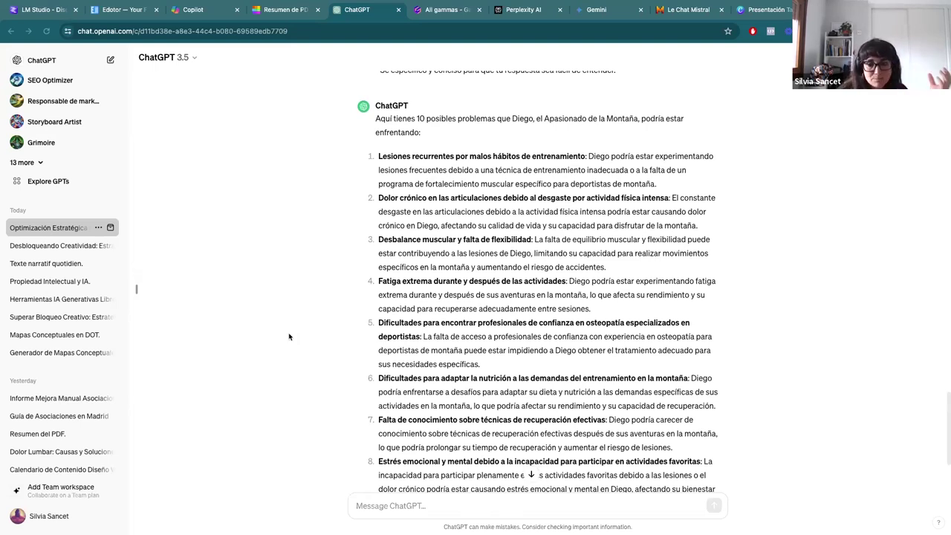
{"action": "scroll", "coordinate": [289, 336], "scroll_direction": "down", "scroll_amount": 1}
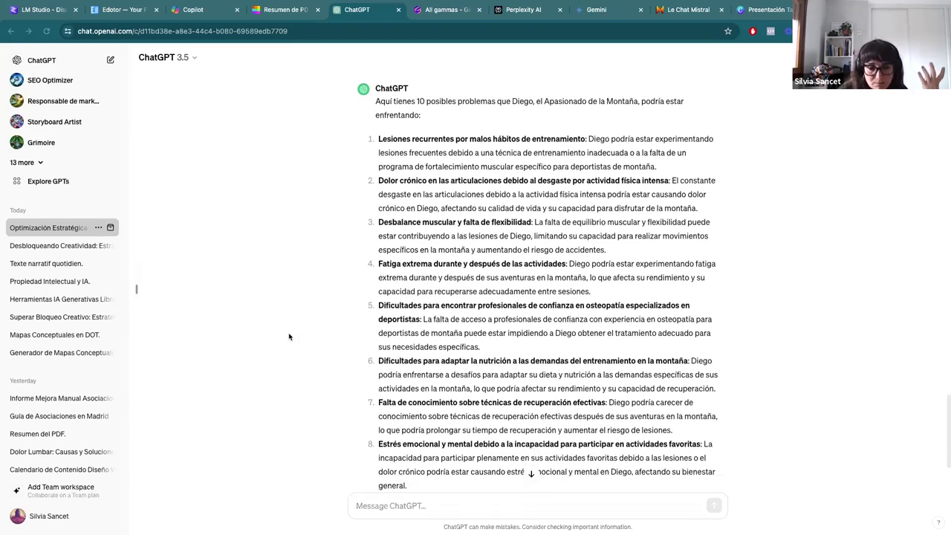
{"action": "scroll", "coordinate": [289, 336], "scroll_direction": "down", "scroll_amount": 5}
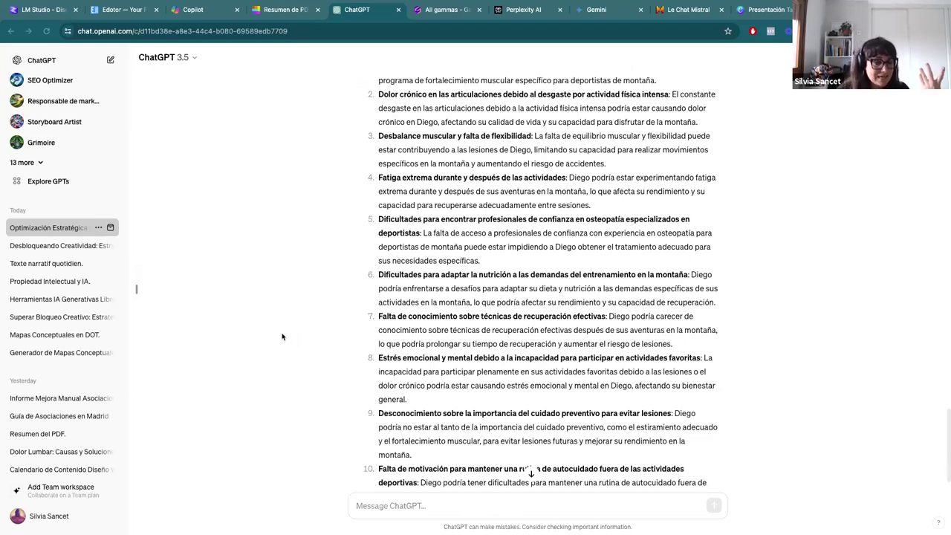
Send a prompt asking for three columns: the problem "mi Avatar" faces, its importance from 0 to 10, and "Descripción de la solución a los problemas".
{"action": "key", "text": "ctrl+Up"}
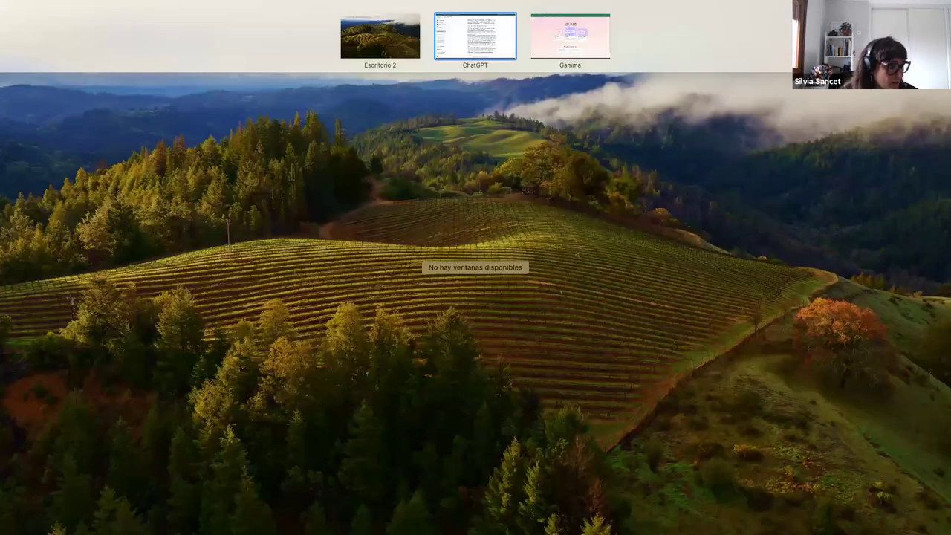
{"action": "key", "text": "ctrl+Up"}
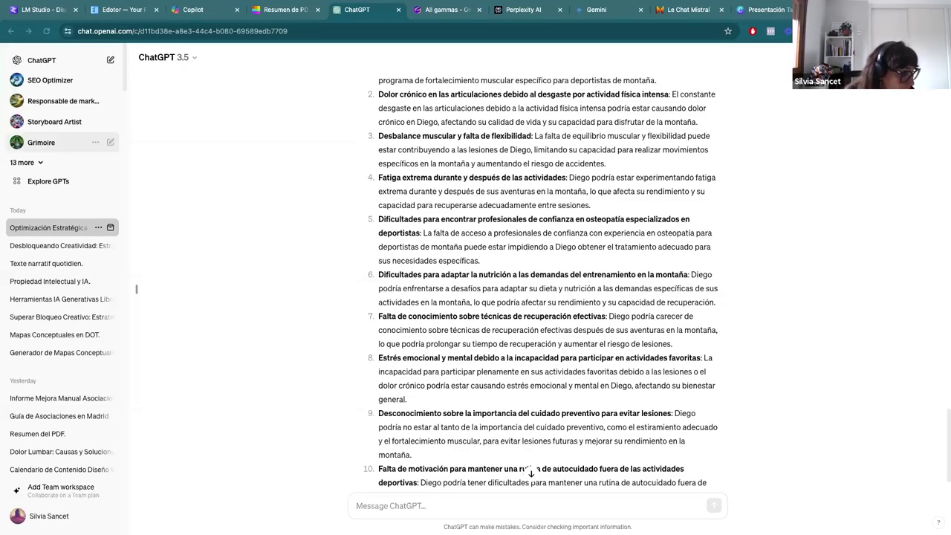
{"action": "left_click", "coordinate": [383, 505]}
{"action": "type", "text": "Escribe en tres columnas: 1. El problema que enfrenta mi Avatar 2. Su importancia para el Avatar, califícala de 0 a 10 (10 siendo la máxima importancia) 3. Descripción de la solución a los problemas"}
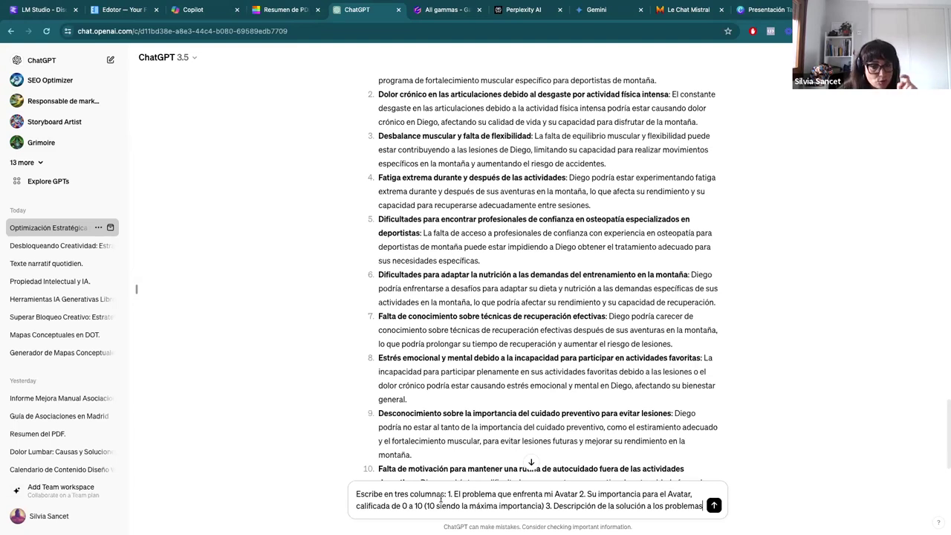
{"action": "left_click", "coordinate": [713, 509]}
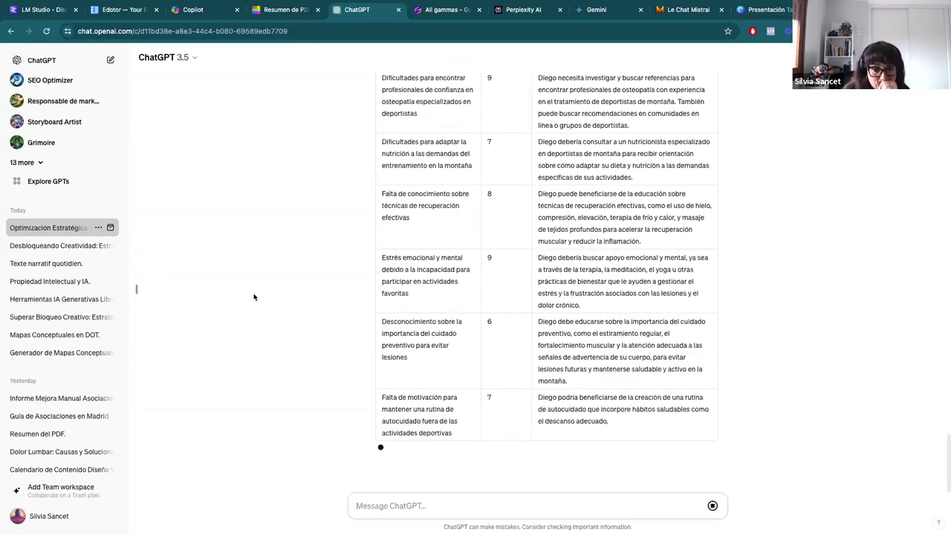
Compare the generated "Problema", "Importancia" and "Solución" table with the earlier problem list and examine its rows.
{"action": "scroll", "coordinate": [241, 330], "scroll_direction": "up", "scroll_amount": 15}
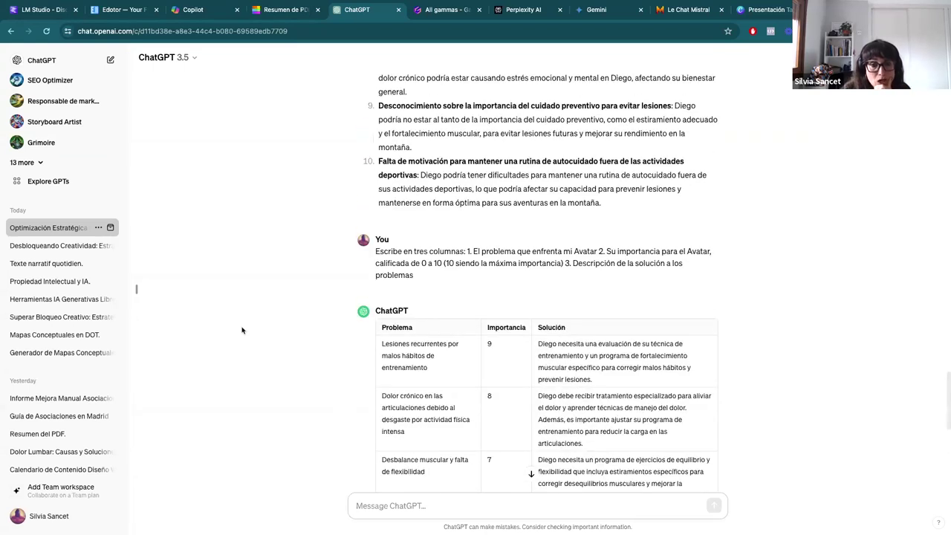
{"action": "scroll", "coordinate": [293, 340], "scroll_direction": "up", "scroll_amount": 6}
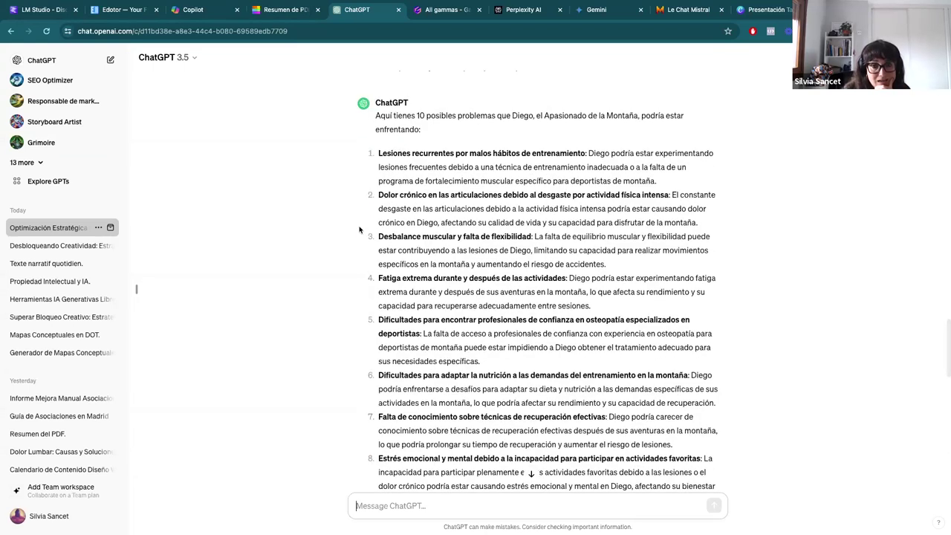
{"action": "scroll", "coordinate": [328, 429], "scroll_direction": "down", "scroll_amount": 3}
{"action": "scroll", "coordinate": [328, 429], "scroll_direction": "down", "scroll_amount": 8}
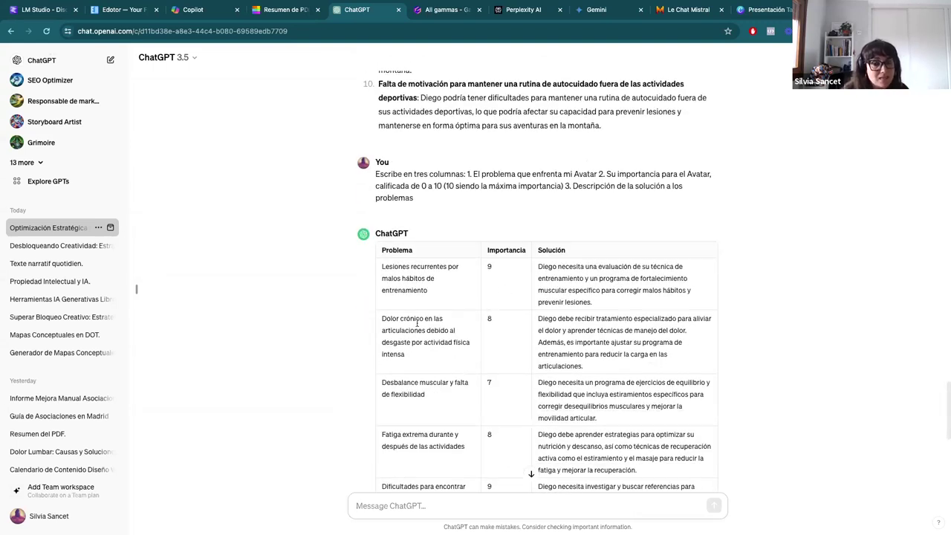
{"action": "scroll", "coordinate": [386, 381], "scroll_direction": "down", "scroll_amount": 1}
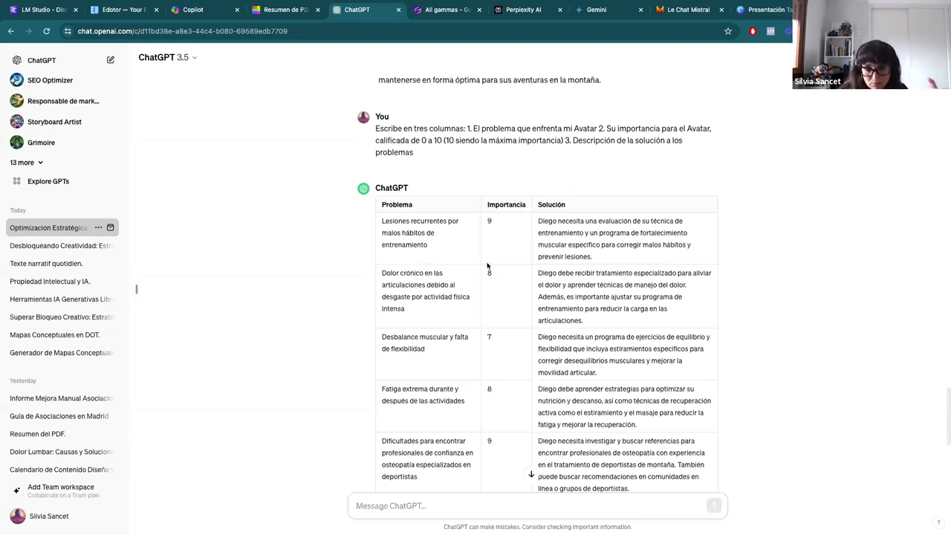
{"action": "scroll", "coordinate": [508, 347], "scroll_direction": "down", "scroll_amount": 3}
{"action": "scroll", "coordinate": [506, 348], "scroll_direction": "down", "scroll_amount": 2}
{"action": "scroll", "coordinate": [507, 345], "scroll_direction": "up", "scroll_amount": 4}
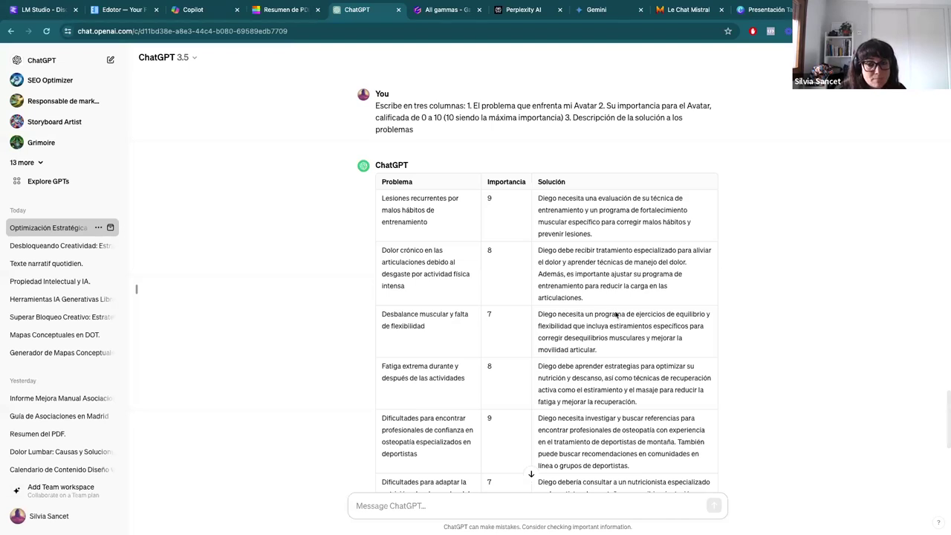
{"action": "scroll", "coordinate": [620, 365], "scroll_direction": "down", "scroll_amount": 2}
{"action": "scroll", "coordinate": [619, 367], "scroll_direction": "up", "scroll_amount": 3}
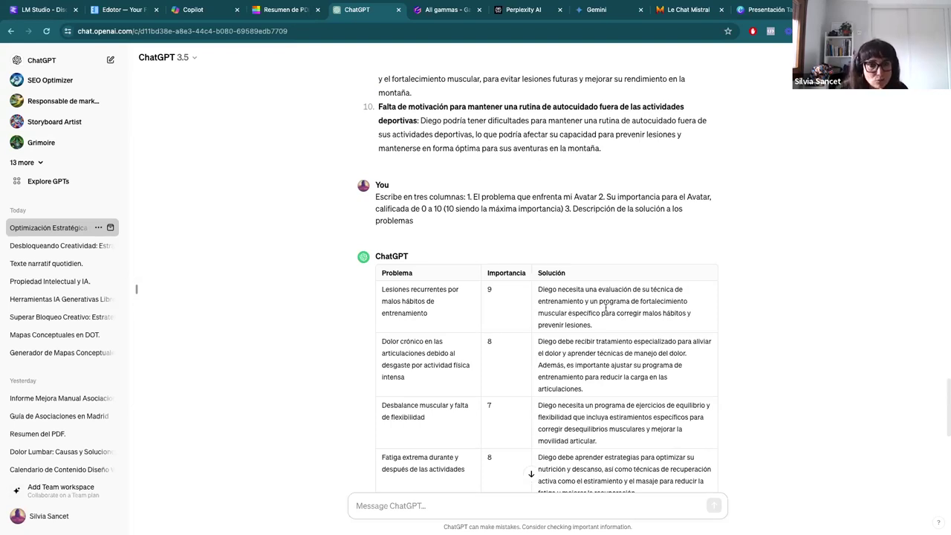
{"action": "scroll", "coordinate": [605, 307], "scroll_direction": "down", "scroll_amount": 4}
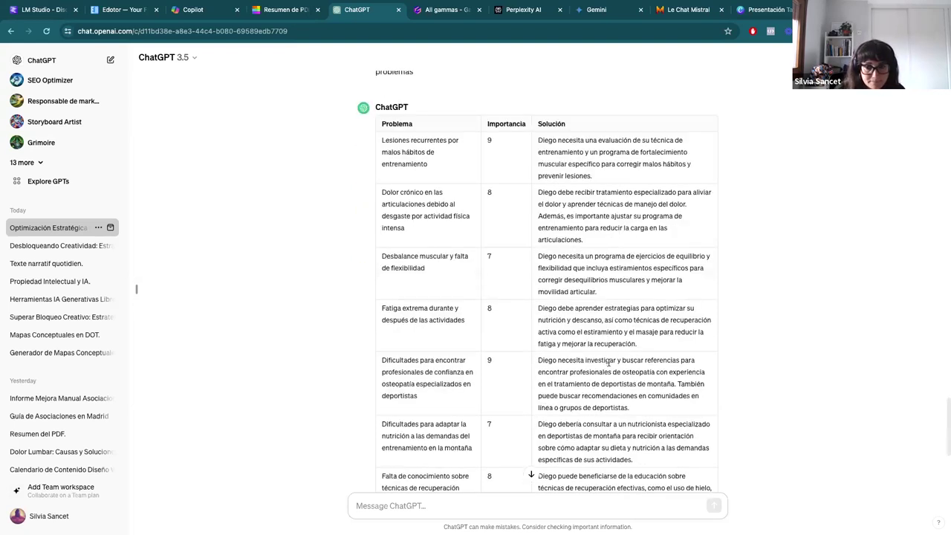
{"action": "scroll", "coordinate": [609, 362], "scroll_direction": "down", "scroll_amount": 2}
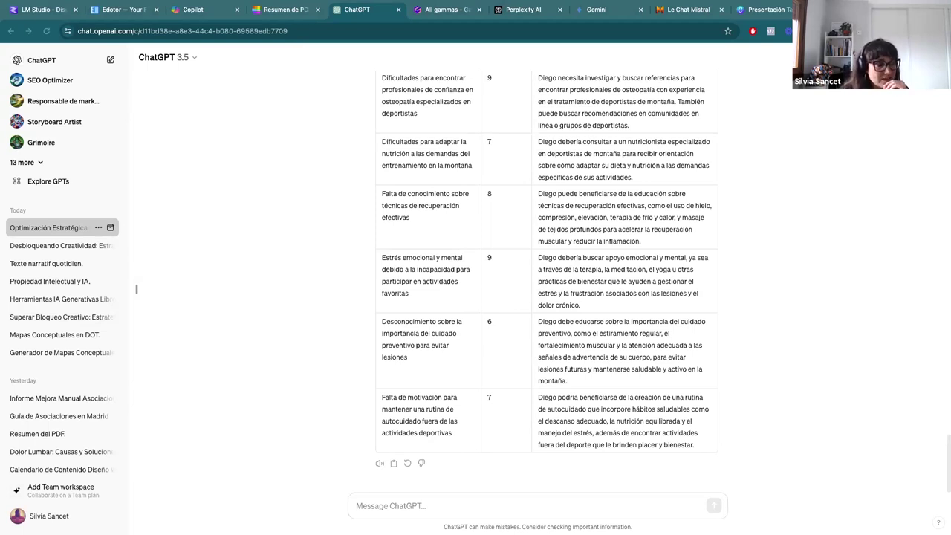
Return to the ChatGPT window and start a new chat with the GPT-3.5 model.
{"action": "key", "text": "ctrl+Up"}
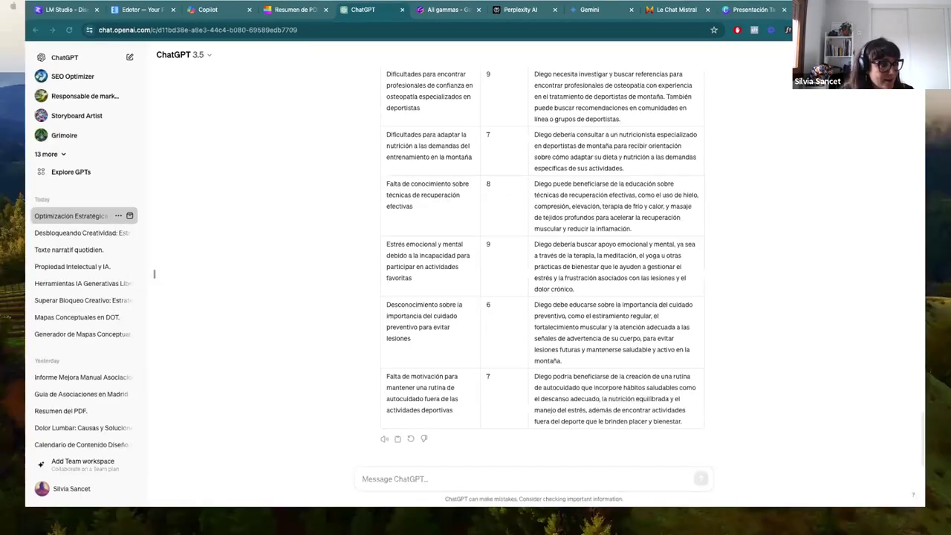
{"action": "key", "text": "ctrl+Up"}
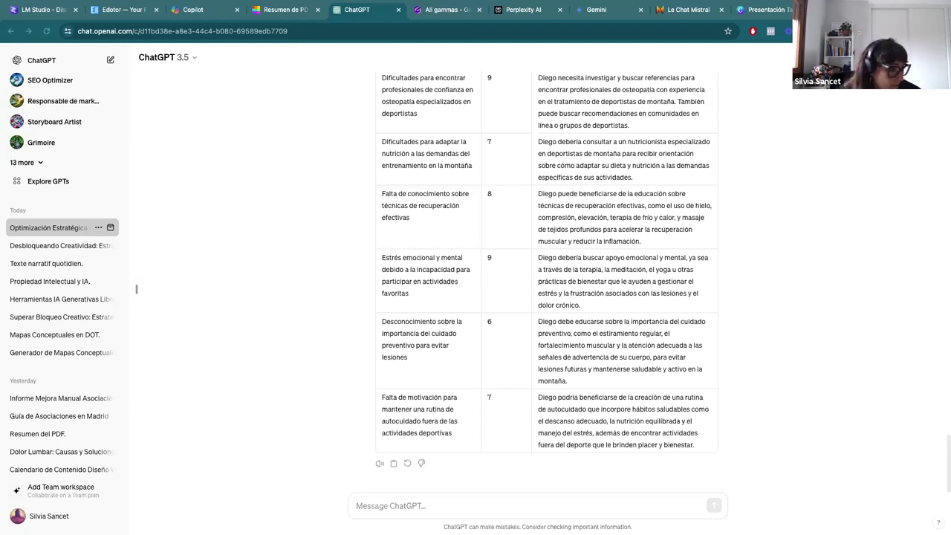
{"action": "key", "text": "ctrl+Up"}
{"action": "left_click", "coordinate": [475, 33]}
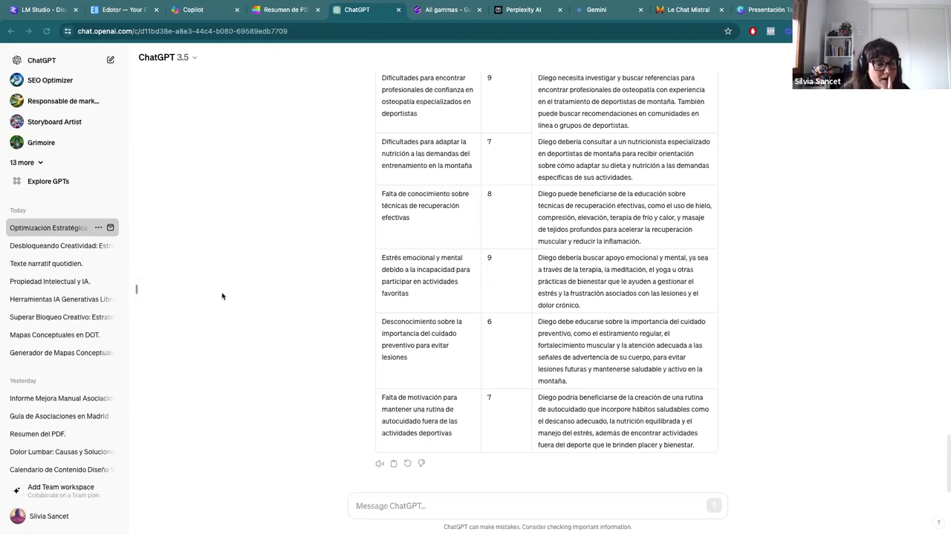
{"action": "left_click", "coordinate": [153, 59]}
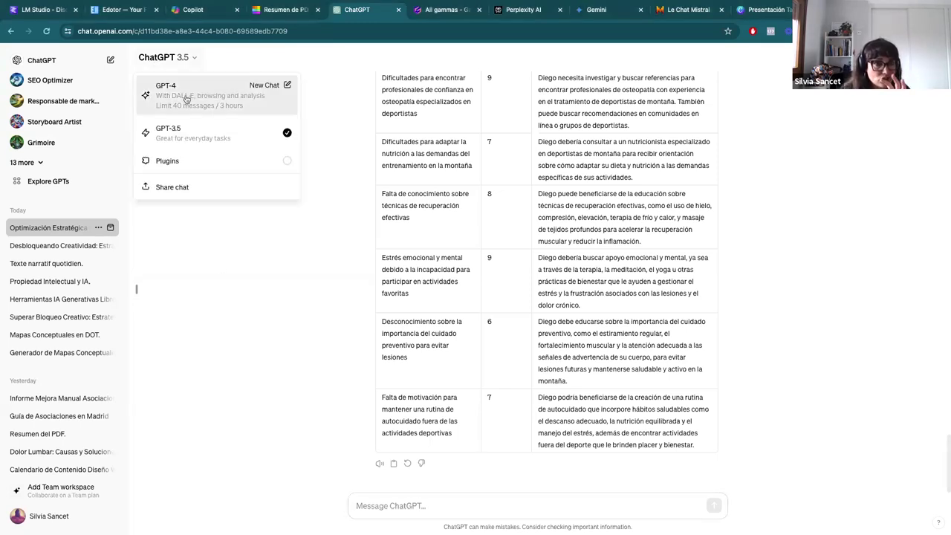
{"action": "left_click", "coordinate": [187, 139]}
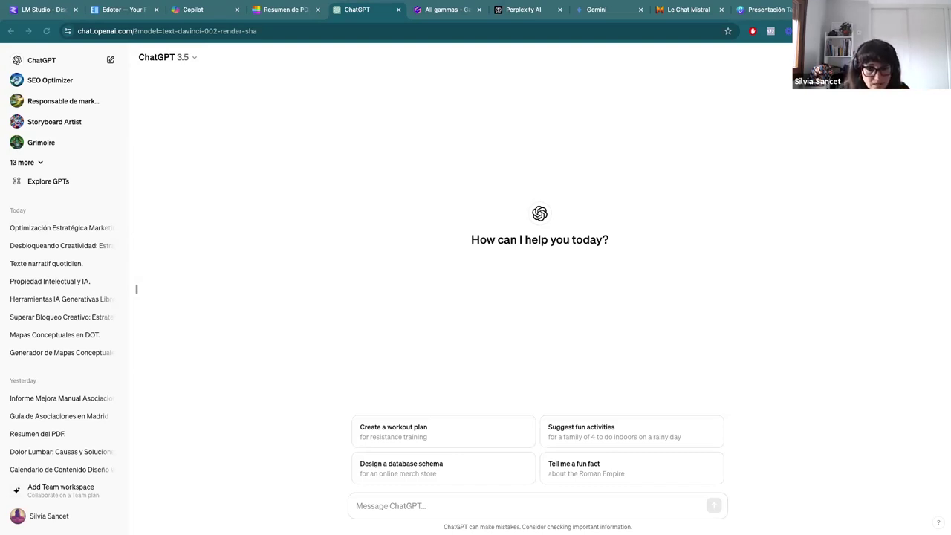
Paste the Instagram content calendar prompt and check its osteopathy business description and target audience profile.
{"action": "left_click", "coordinate": [461, 505]}
{"action": "key", "text": "ctrl+v"}
{"action": "scroll", "coordinate": [484, 455], "scroll_direction": "up", "scroll_amount": 10}
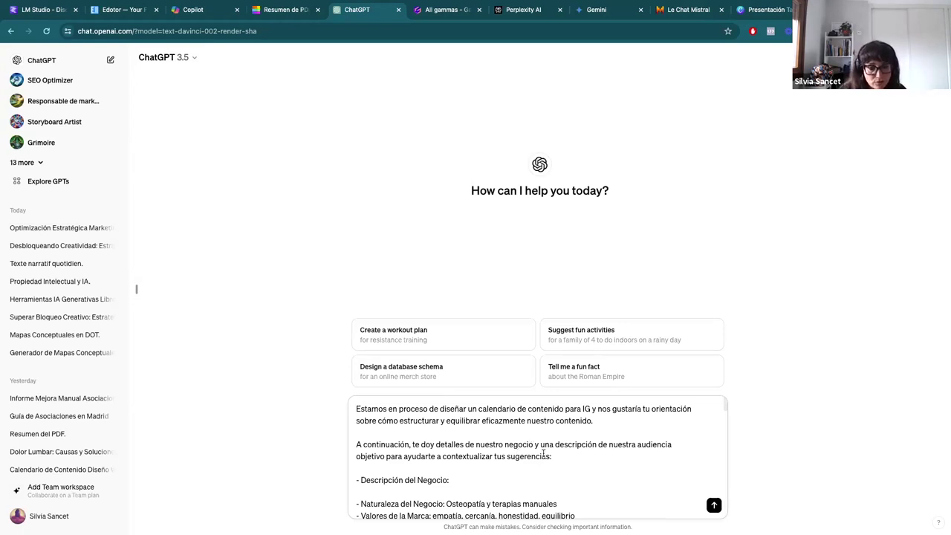
{"action": "scroll", "coordinate": [499, 466], "scroll_direction": "down", "scroll_amount": 2}
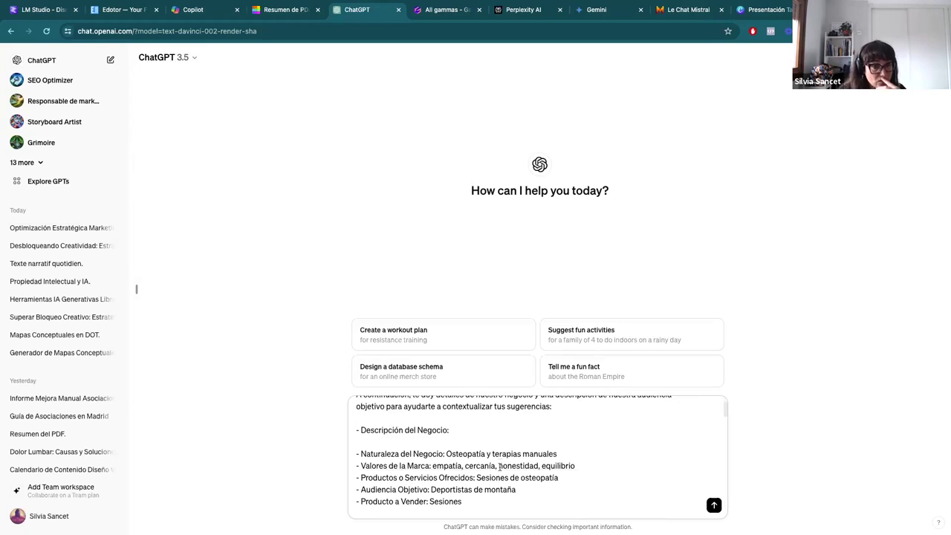
{"action": "scroll", "coordinate": [499, 465], "scroll_direction": "down", "scroll_amount": 3}
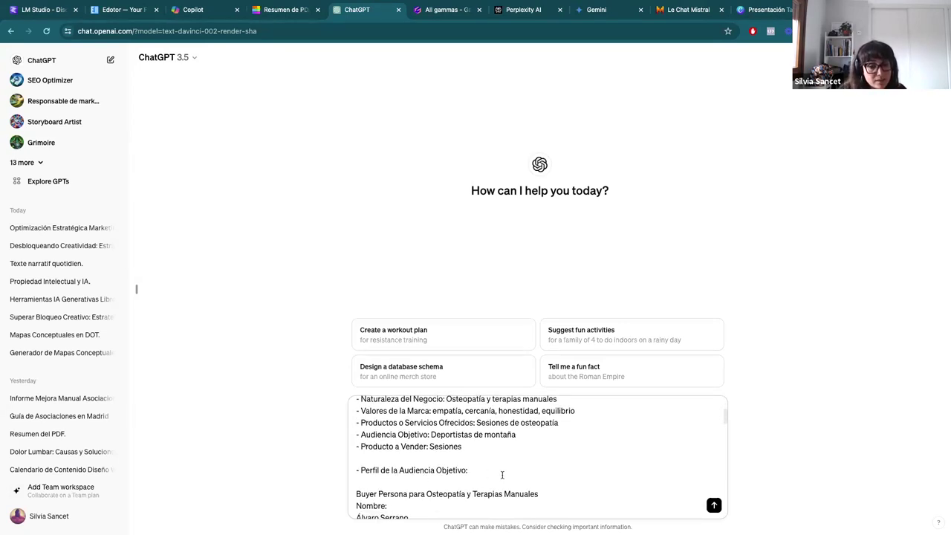
{"action": "scroll", "coordinate": [502, 474], "scroll_direction": "down", "scroll_amount": 2}
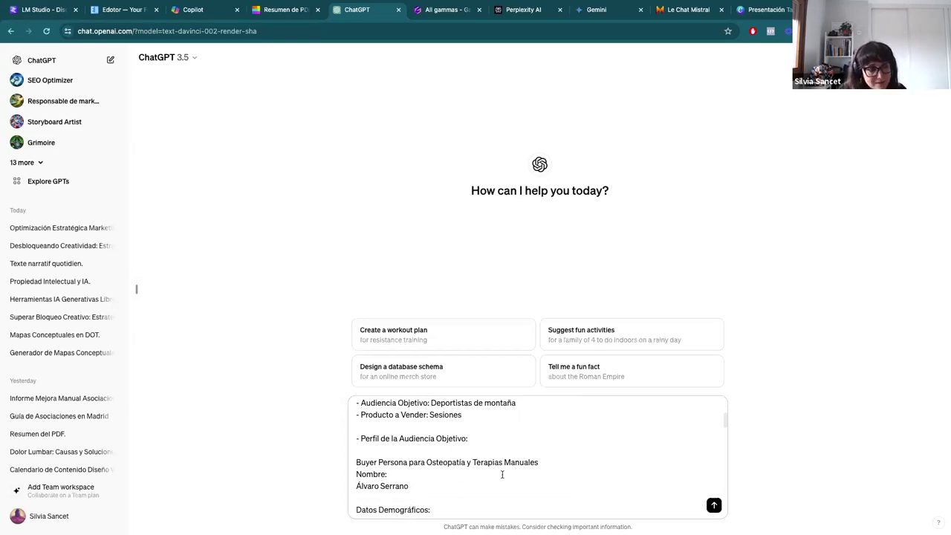
{"action": "scroll", "coordinate": [502, 474], "scroll_direction": "down", "scroll_amount": 2}
{"action": "scroll", "coordinate": [502, 474], "scroll_direction": "down", "scroll_amount": 10}
{"action": "scroll", "coordinate": [502, 474], "scroll_direction": "down", "scroll_amount": 10}
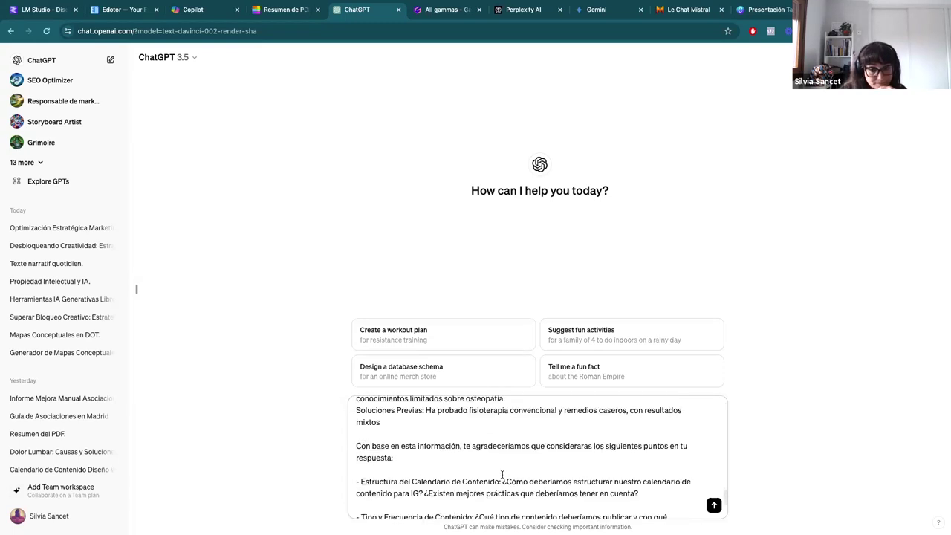
Check the prompt's questions on calendar structure, content type and frequency, and balance between promotional and value content, and send it.
{"action": "scroll", "coordinate": [502, 474], "scroll_direction": "down", "scroll_amount": 2}
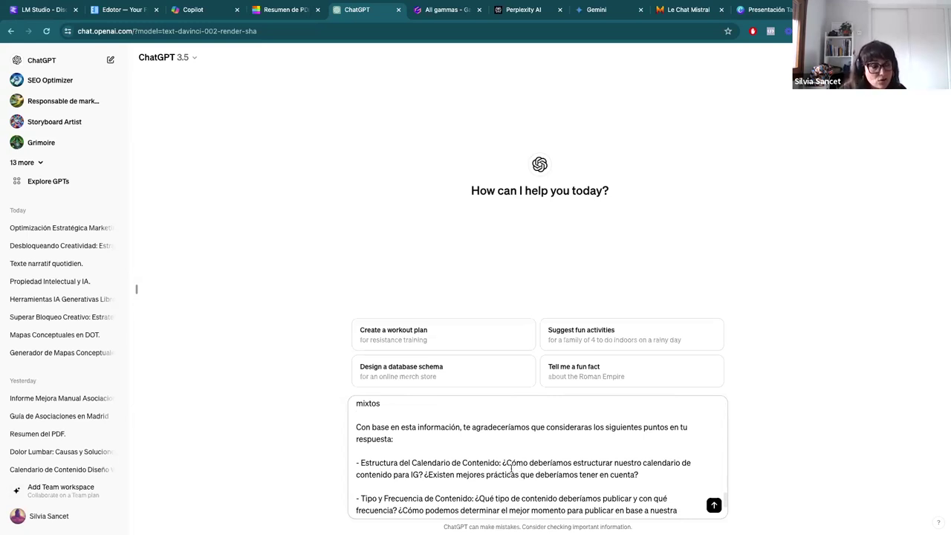
{"action": "scroll", "coordinate": [511, 468], "scroll_direction": "down", "scroll_amount": 1}
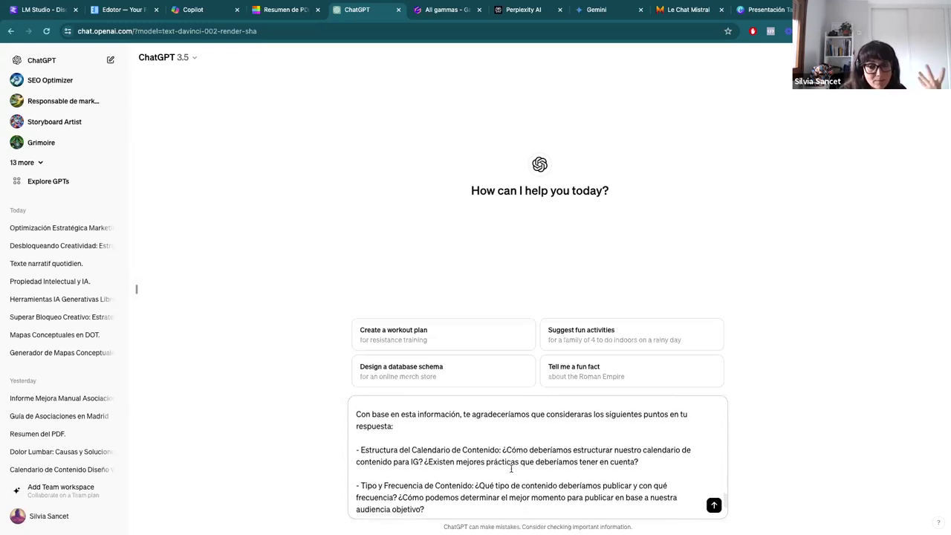
{"action": "scroll", "coordinate": [511, 468], "scroll_direction": "down", "scroll_amount": 2}
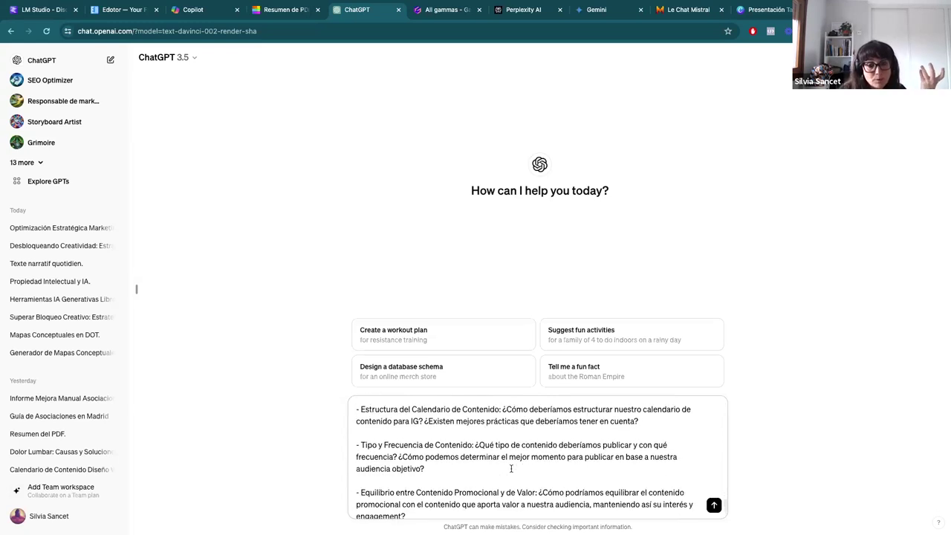
{"action": "scroll", "coordinate": [511, 468], "scroll_direction": "down", "scroll_amount": 2}
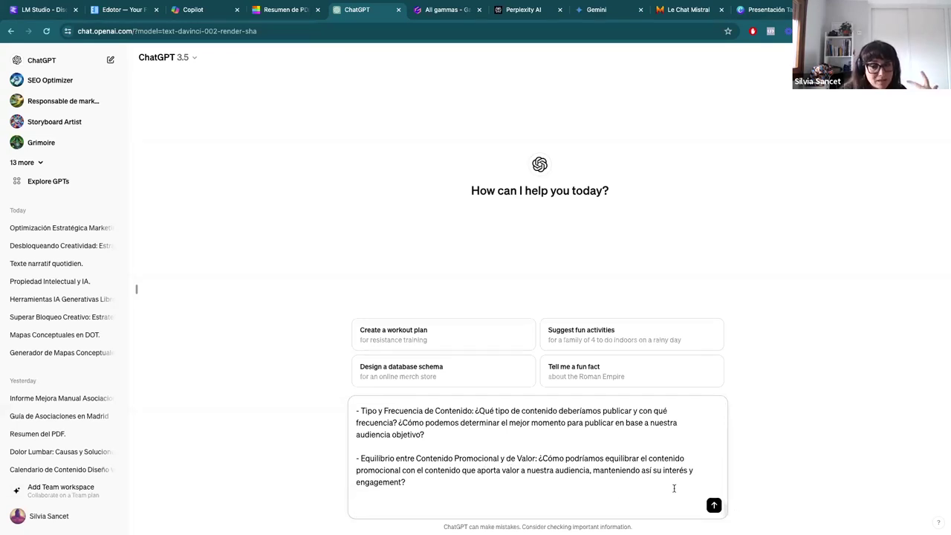
{"action": "left_click", "coordinate": [713, 506]}
Review the sent prompt and the answer's recommendations on "Estructura del Calendario de Contenido", "Tipo y Frecuencia de Contenido" and promotional balance.
{"action": "scroll", "coordinate": [339, 323], "scroll_direction": "up", "scroll_amount": 10}
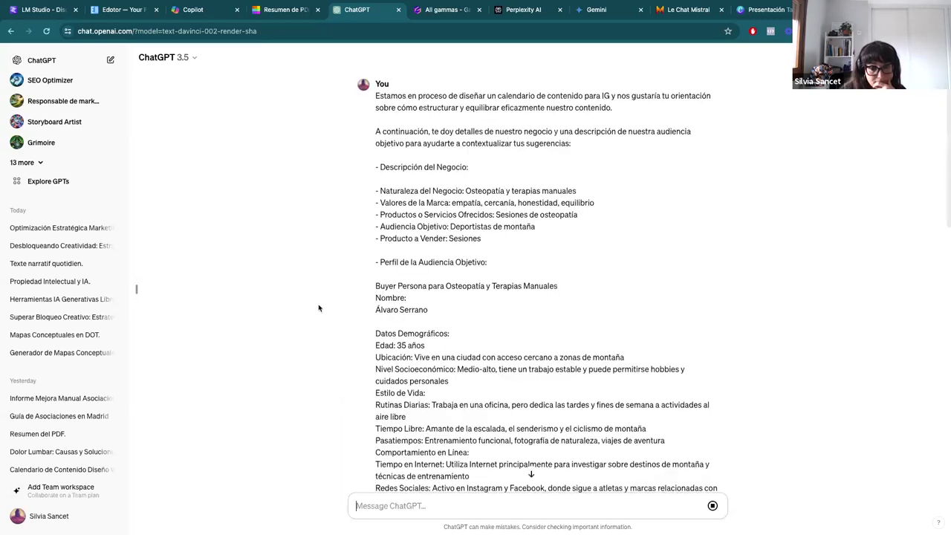
{"action": "scroll", "coordinate": [238, 328], "scroll_direction": "down", "scroll_amount": 10}
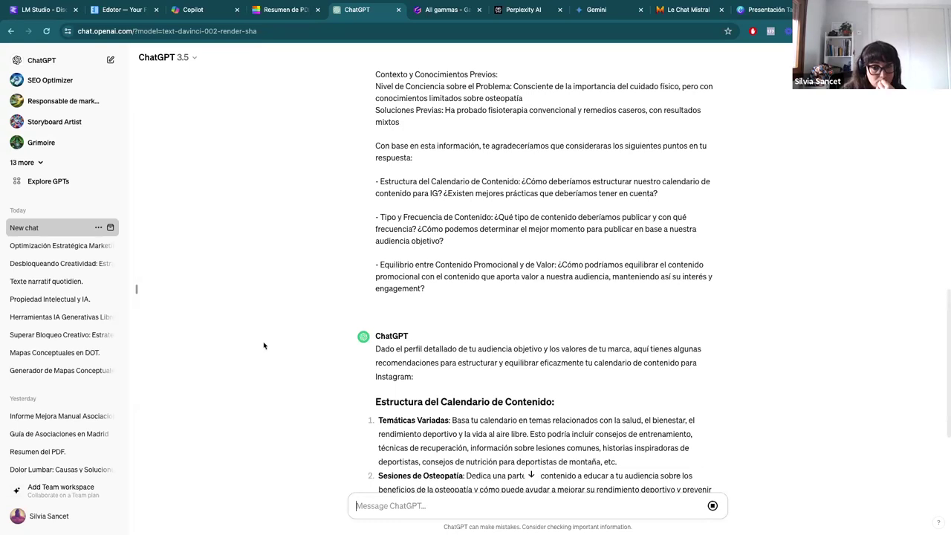
{"action": "scroll", "coordinate": [264, 346], "scroll_direction": "down", "scroll_amount": 3}
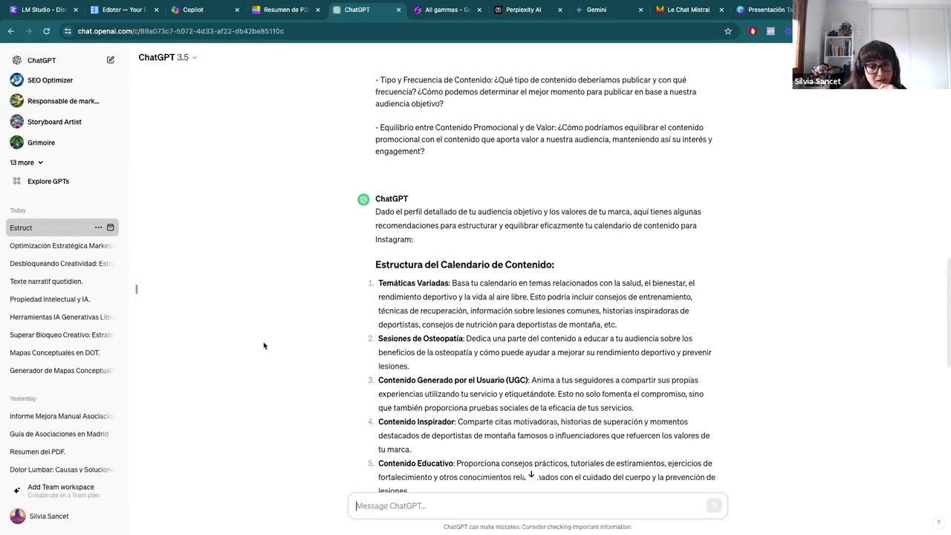
{"action": "scroll", "coordinate": [377, 344], "scroll_direction": "down", "scroll_amount": 1}
{"action": "scroll", "coordinate": [378, 344], "scroll_direction": "down", "scroll_amount": 5}
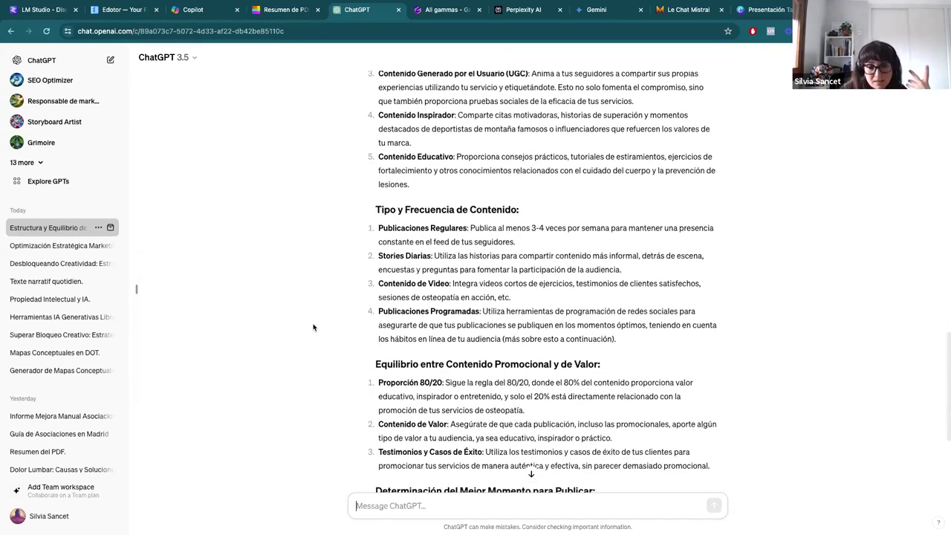
{"action": "scroll", "coordinate": [312, 325], "scroll_direction": "up", "scroll_amount": 5}
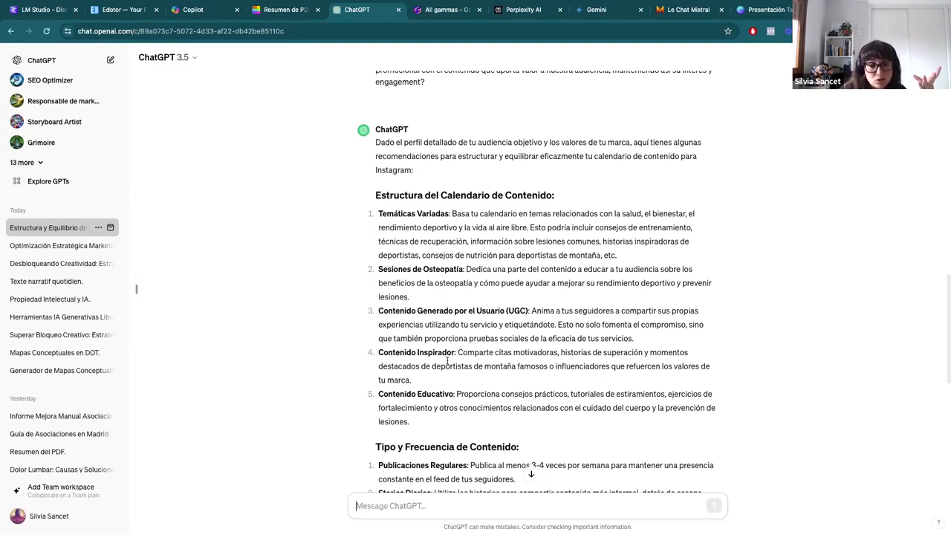
{"action": "scroll", "coordinate": [448, 360], "scroll_direction": "down", "scroll_amount": 3}
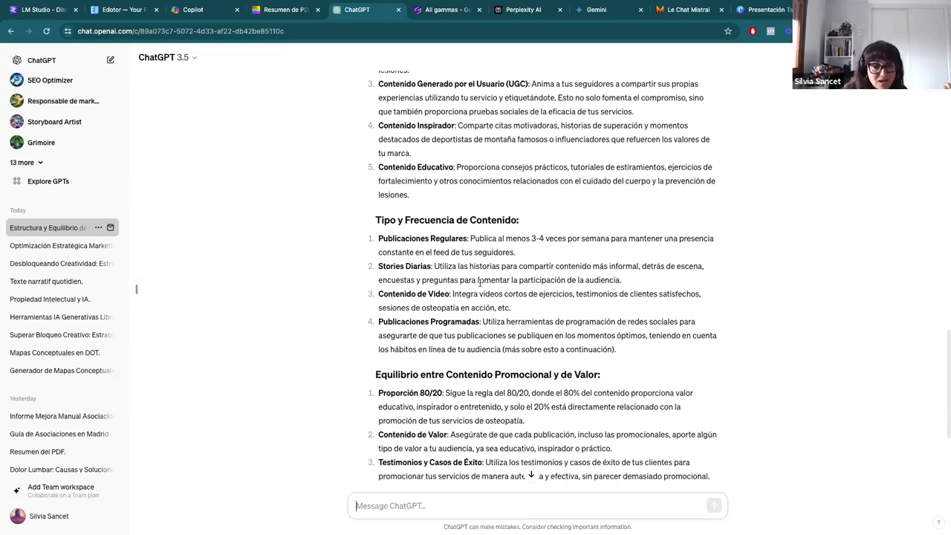
Review the answer's sections on "Equilibrio entre Contenido Promocional y de Valor" and "Determinación del Mejor Momento para Publicar".
{"action": "scroll", "coordinate": [479, 283], "scroll_direction": "down", "scroll_amount": 2}
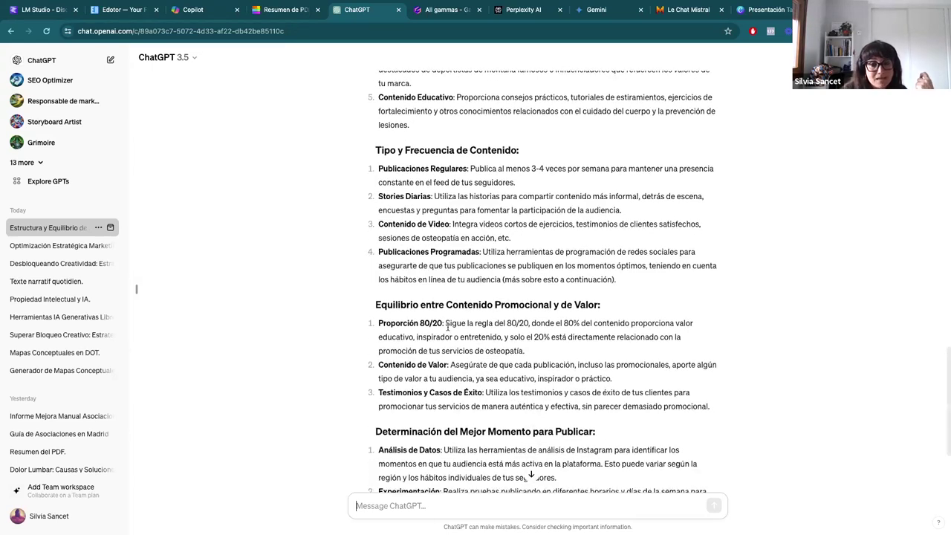
{"action": "scroll", "coordinate": [448, 326], "scroll_direction": "down", "scroll_amount": 2}
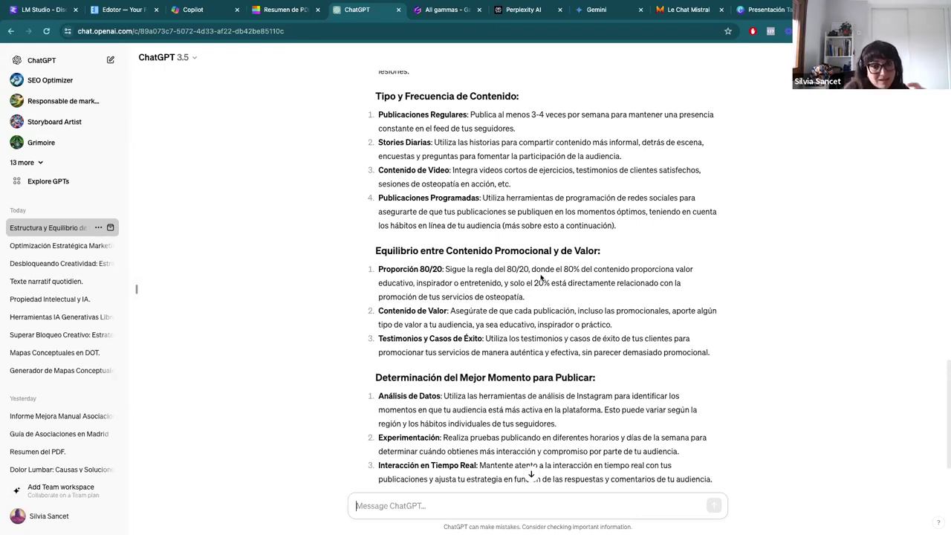
{"action": "scroll", "coordinate": [275, 314], "scroll_direction": "down", "scroll_amount": 3}
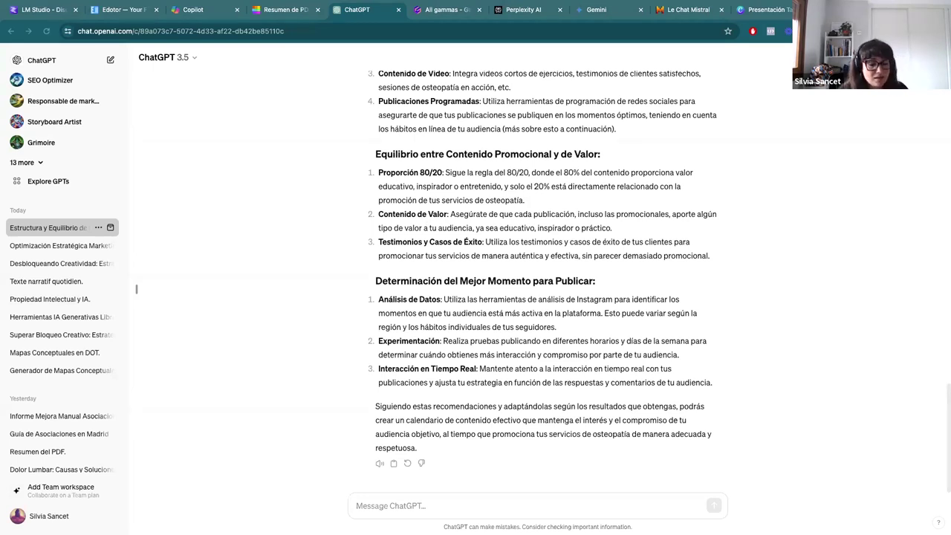
Request a four-column editorial calendar with Instagram posts every 3 days from 1 de abril de 2024, covering date, format, topic and content.
{"action": "left_click", "coordinate": [372, 509]}
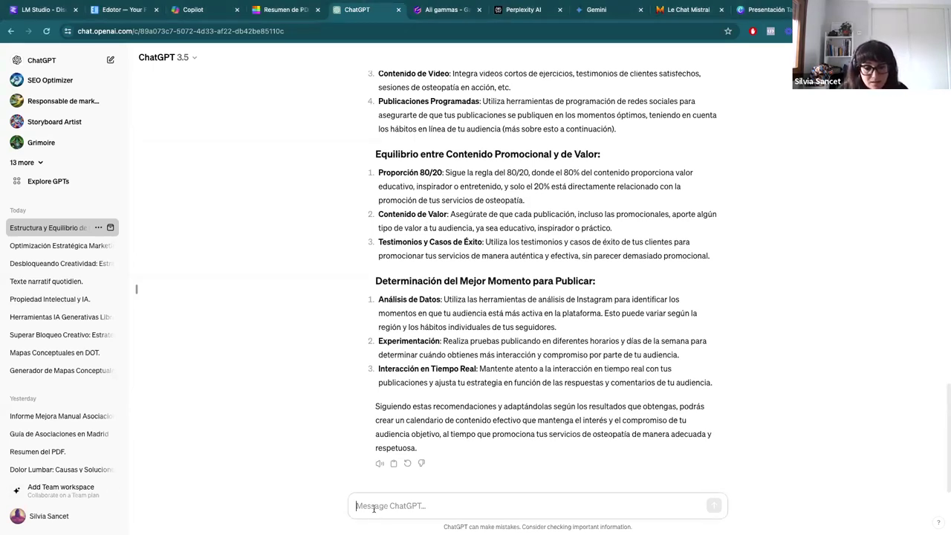
{"action": "type", "text": "Genera un calendario editorial con todas las ideas exploradas anteriormente. Quiero publicar cada 3 días en Instagram a partir del 1 de enero de 2024. Presenta la información en un columnas: Columna 1 fecha de publicación, Columna 2 formato si es reel, vídeo o carrusel, Columna 3 tema de la publicación y Columna 4 contenido a desarrollar."}
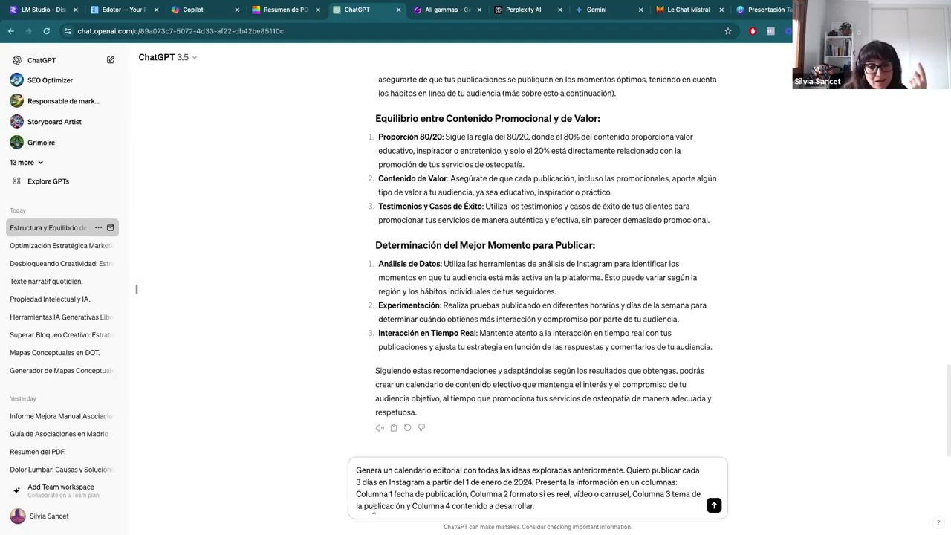
{"action": "left_click", "coordinate": [505, 482]}
{"action": "key", "text": "BackSpace"}
{"action": "key", "text": "BackSpace"}
{"action": "key", "text": "BackSpace"}
{"action": "key", "text": "BackSpace"}
{"action": "key", "text": "BackSpace"}
{"action": "type", "text": "abril"}
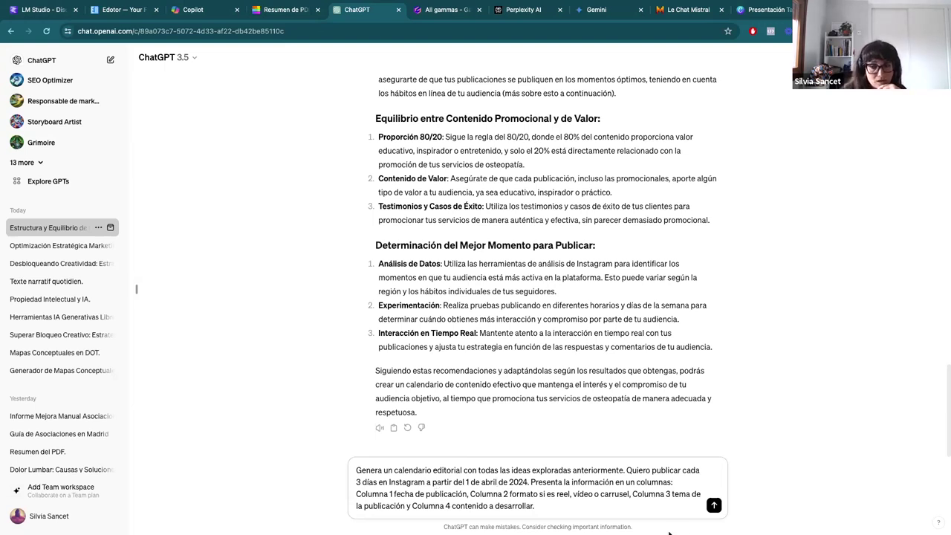
{"action": "left_click", "coordinate": [711, 509]}
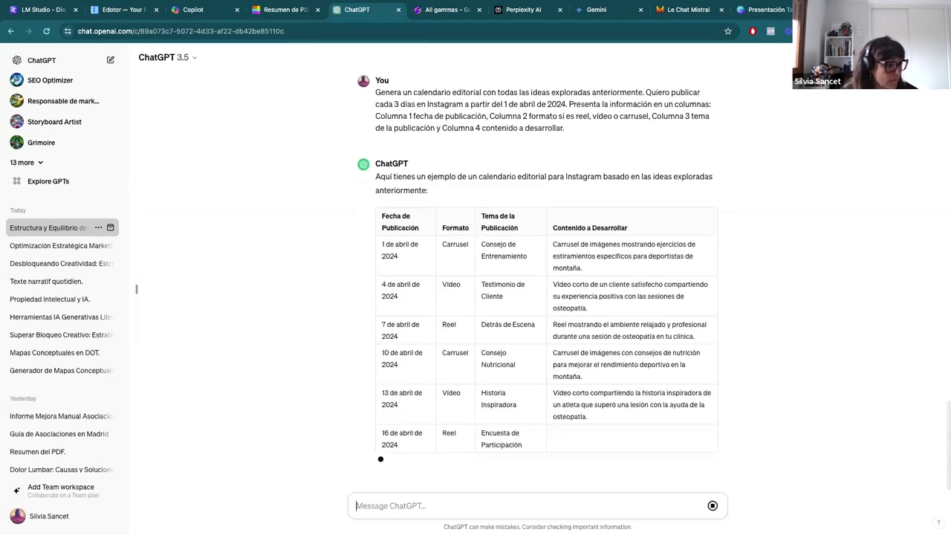
Review the generated editorial calendar table, comparing the dates, formats, topics and content to develop.
{"action": "key", "text": "ctrl+Up"}
{"action": "key", "text": "Escape"}
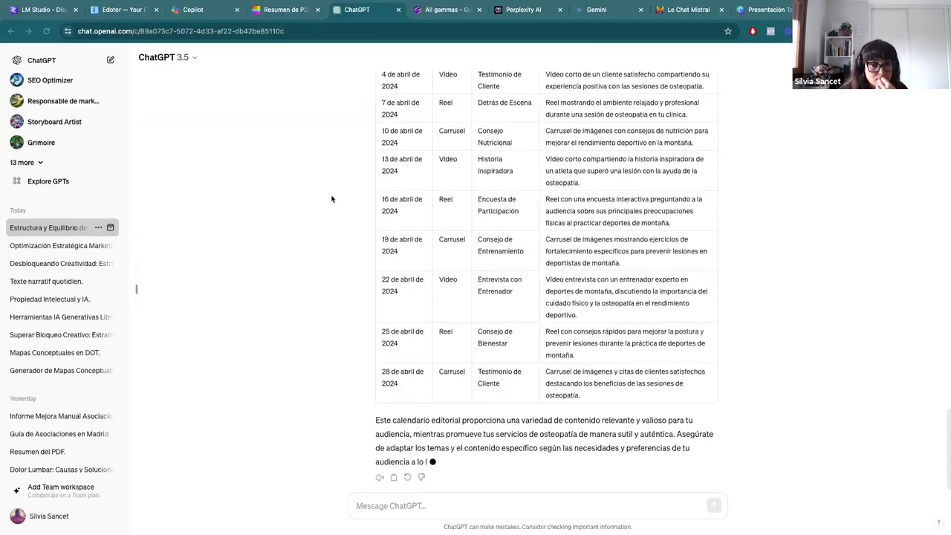
{"action": "scroll", "coordinate": [331, 198], "scroll_direction": "up", "scroll_amount": 5}
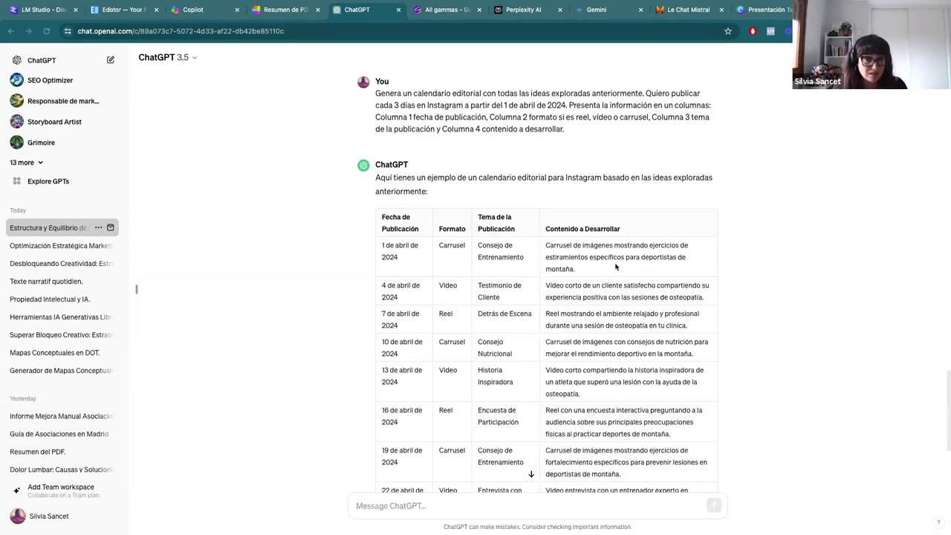
{"action": "scroll", "coordinate": [516, 420], "scroll_direction": "down", "scroll_amount": 3}
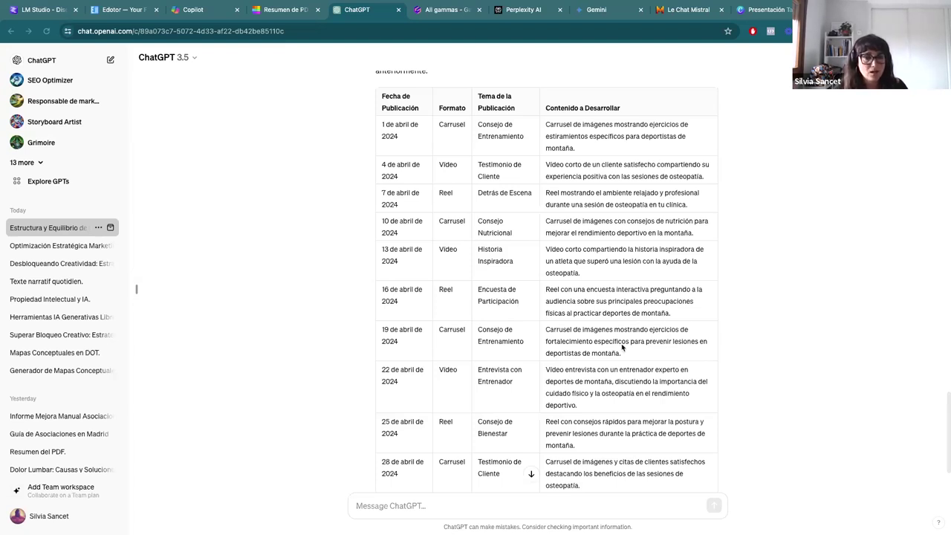
Send the follow-up "me gusta la propuesta del 19 de abril me lo puedes desarrollar por favor".
{"action": "left_click", "coordinate": [386, 507]}
{"action": "type", "text": "me"}
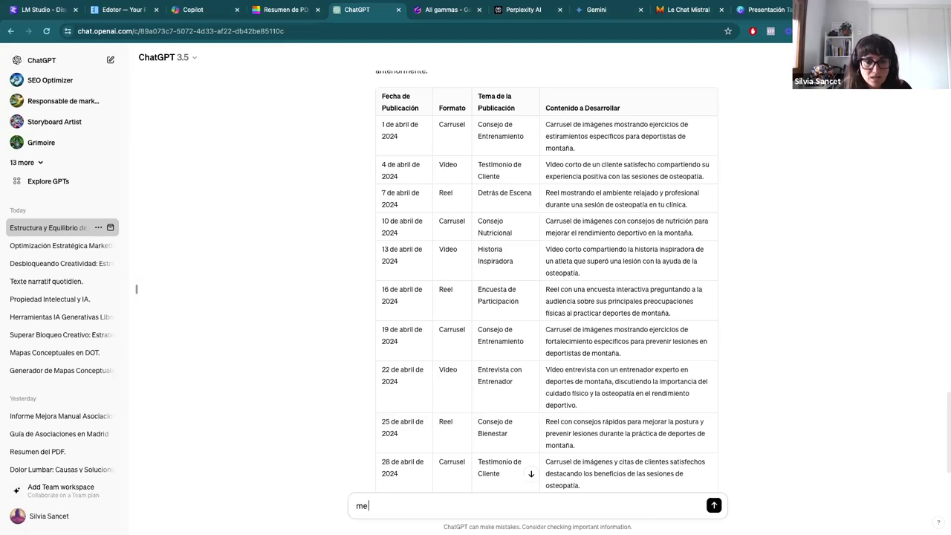
{"action": "type", "text": " gusta la propuesta"}
{"action": "key", "text": "BackSpace"}
{"action": "key", "text": "BackSpace"}
{"action": "key", "text": "BackSpace"}
{"action": "type", "text": "sta del"}
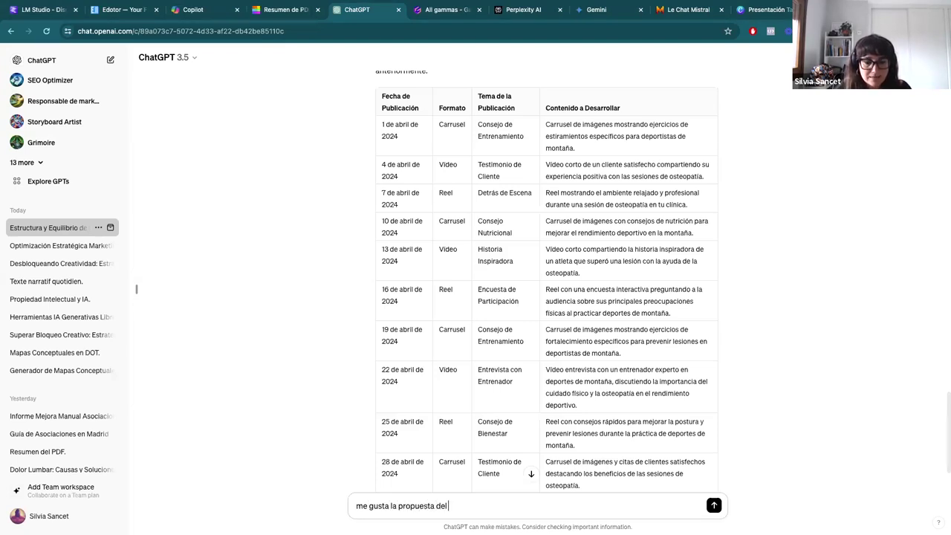
{"action": "type", "text": " 19 de abril"}
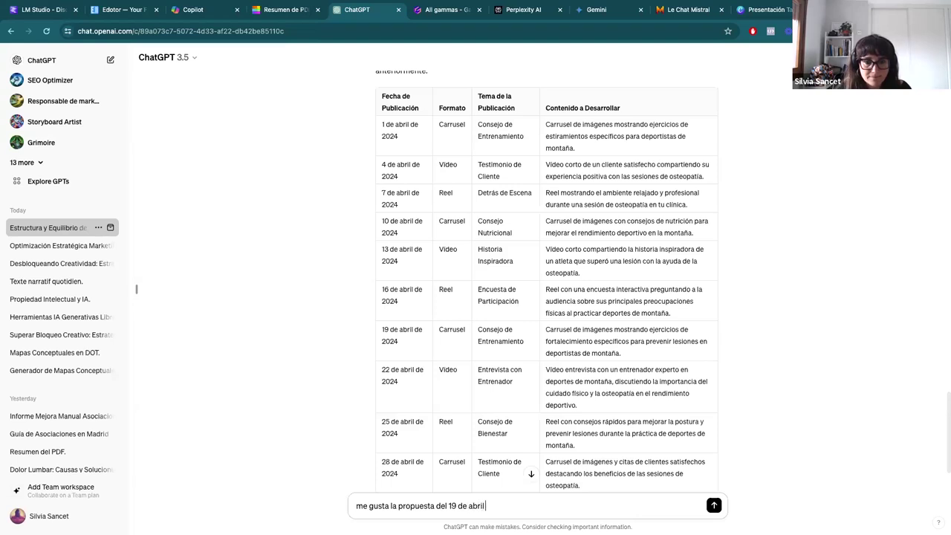
{"action": "type", "text": " me lo puede"}
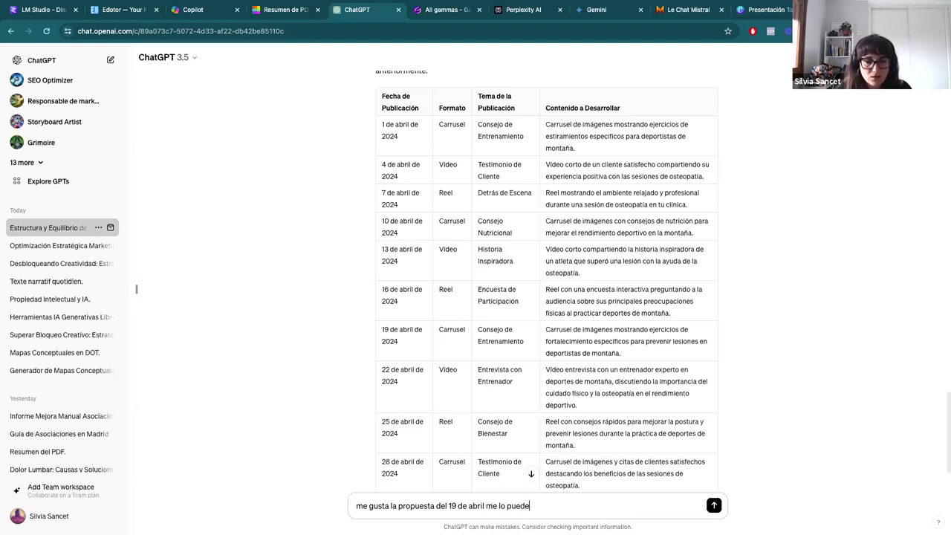
{"action": "type", "text": "s desarrollar por favor"}
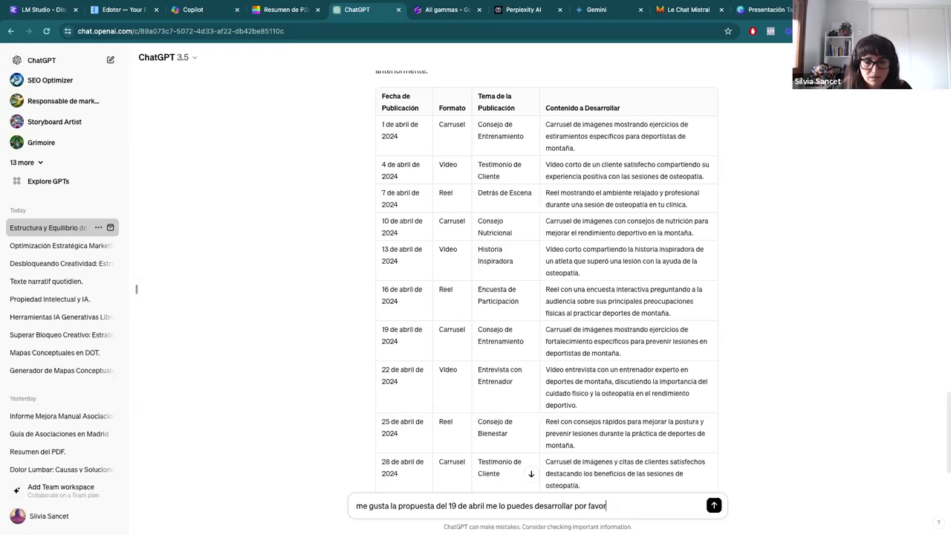
{"action": "key", "text": "Return"}
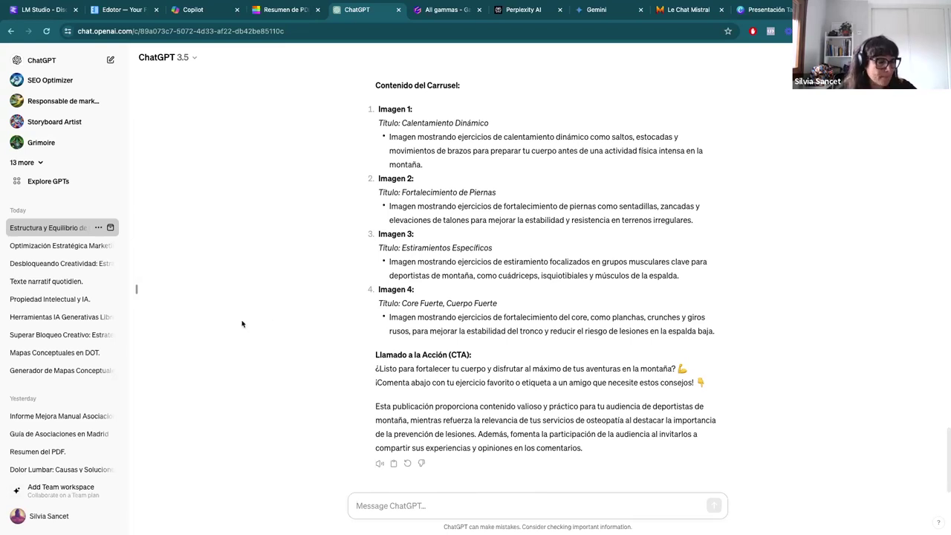
Ask how to help a mountain sports practitioner unaware of injury prevention and complementary therapies who wants better fitness and body health.
{"action": "key", "text": "ctrl+Up"}
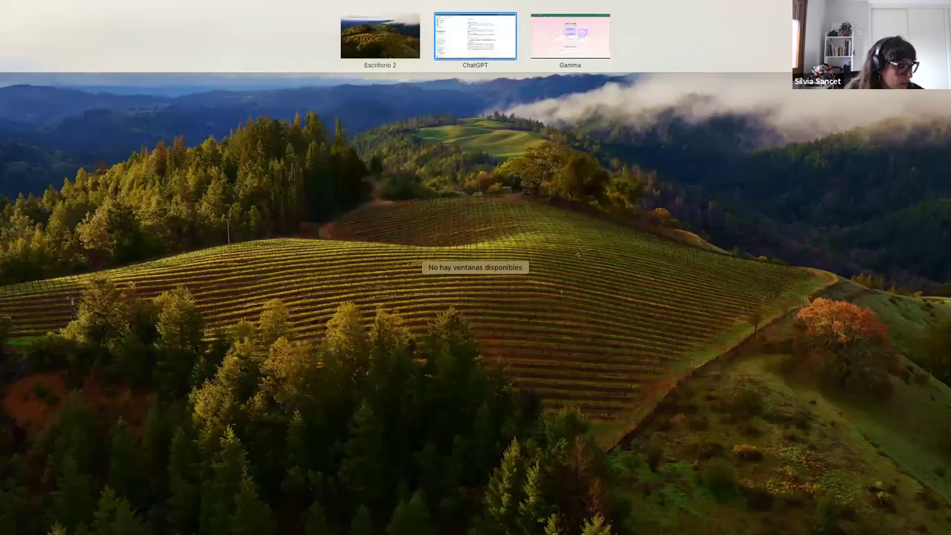
{"action": "key", "text": "Escape"}
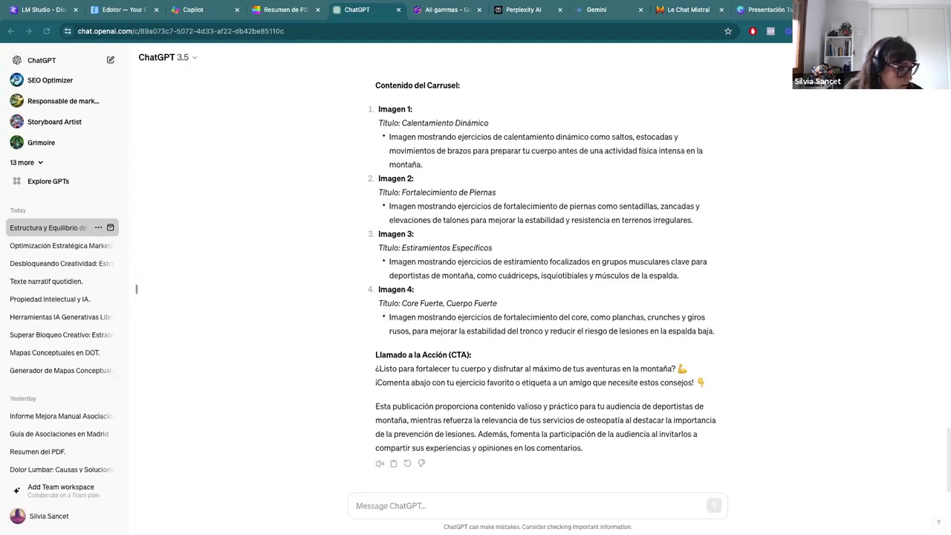
{"action": "left_click", "coordinate": [441, 508]}
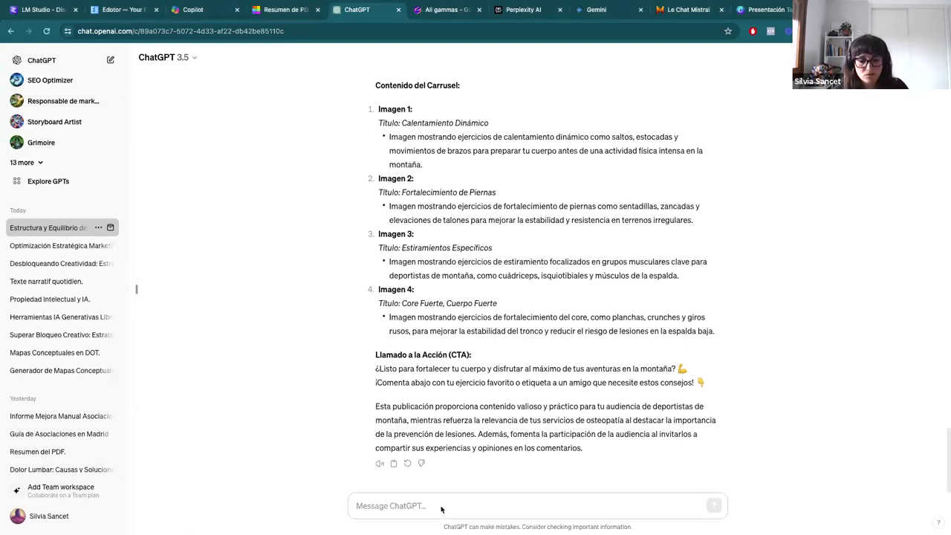
{"action": "type", "text": "¿Cómo puedo ayudar a una persona que practica deportes de montaña y tiene desconocimiento Sobre Prevención de Lesiones y desconocimiento de terapias complementarias y quiere tener una mejor forma física y salud corporal?"}
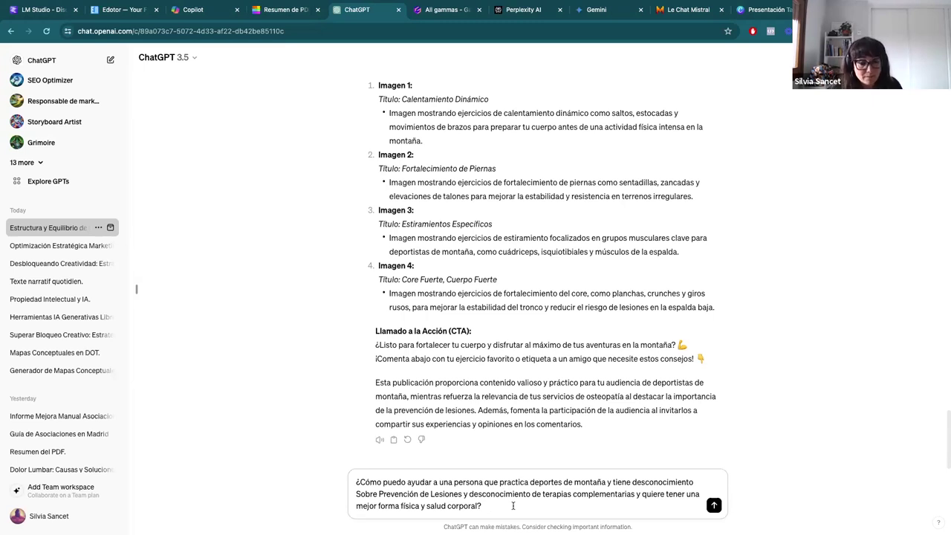
{"action": "key", "text": "Return"}
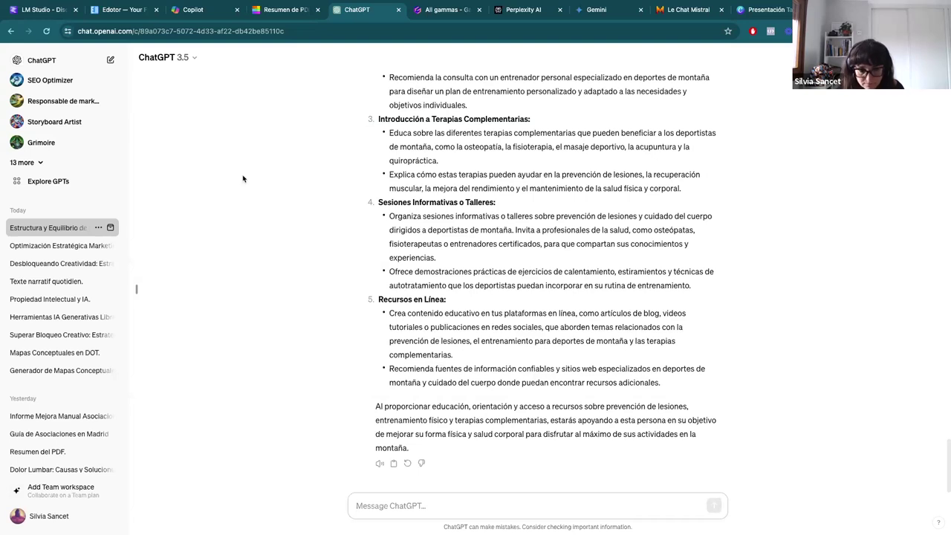
Review the answer's steps for helping the mountain athlete, from "Educación sobre Prevención de Lesiones" to "Sesiones Informativas o Talleres".
{"action": "scroll", "coordinate": [242, 178], "scroll_direction": "up", "scroll_amount": 5}
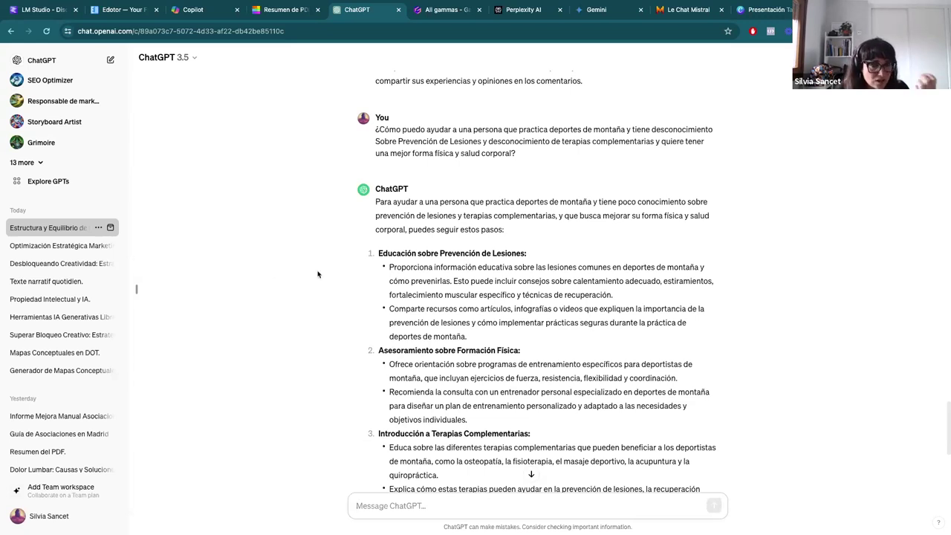
{"action": "scroll", "coordinate": [272, 302], "scroll_direction": "down", "scroll_amount": 2}
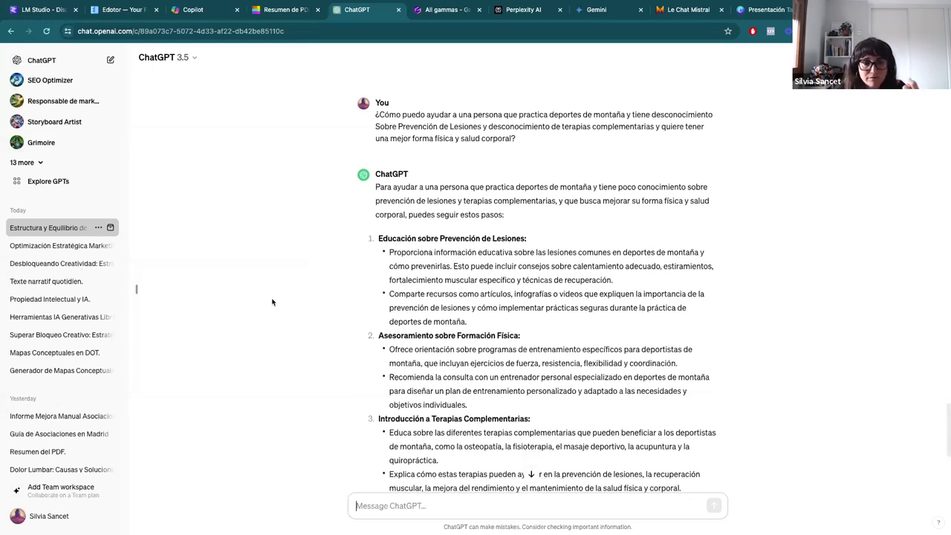
{"action": "scroll", "coordinate": [272, 302], "scroll_direction": "down", "scroll_amount": 2}
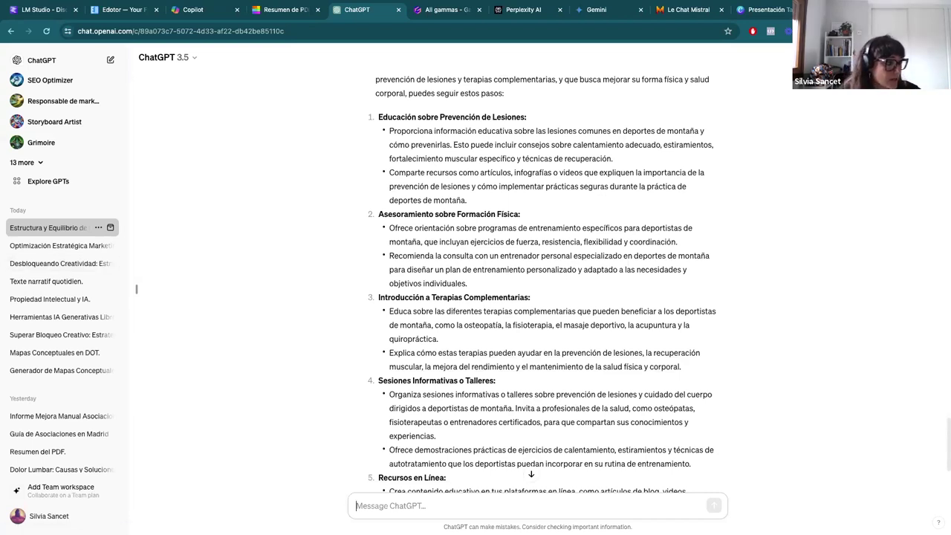
{"action": "key", "text": "Escape"}
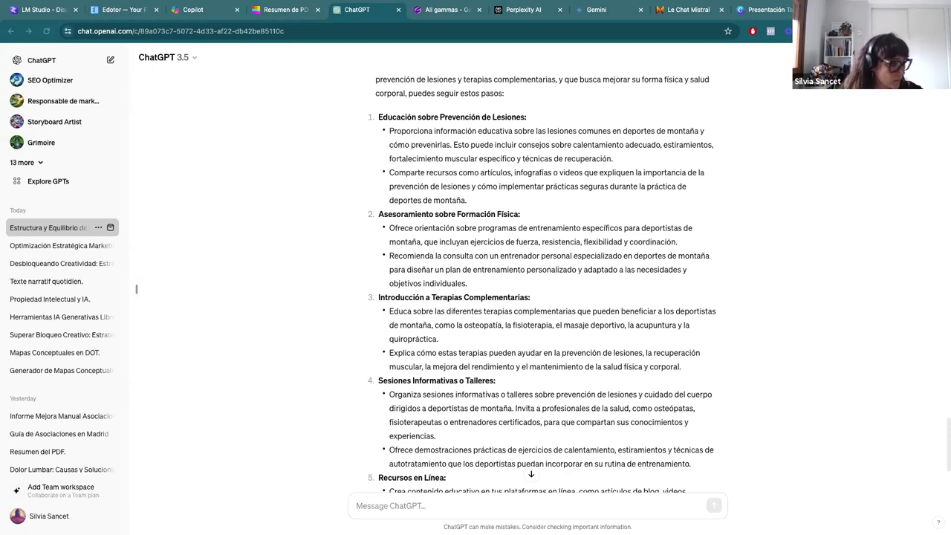
{"action": "key", "text": "ctrl+Up"}
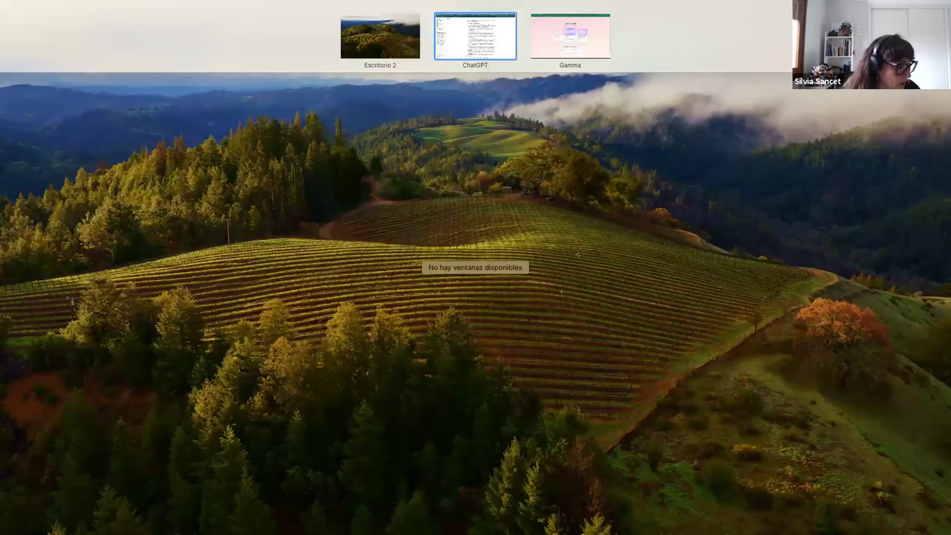
{"action": "key", "text": "ctrl+Up"}
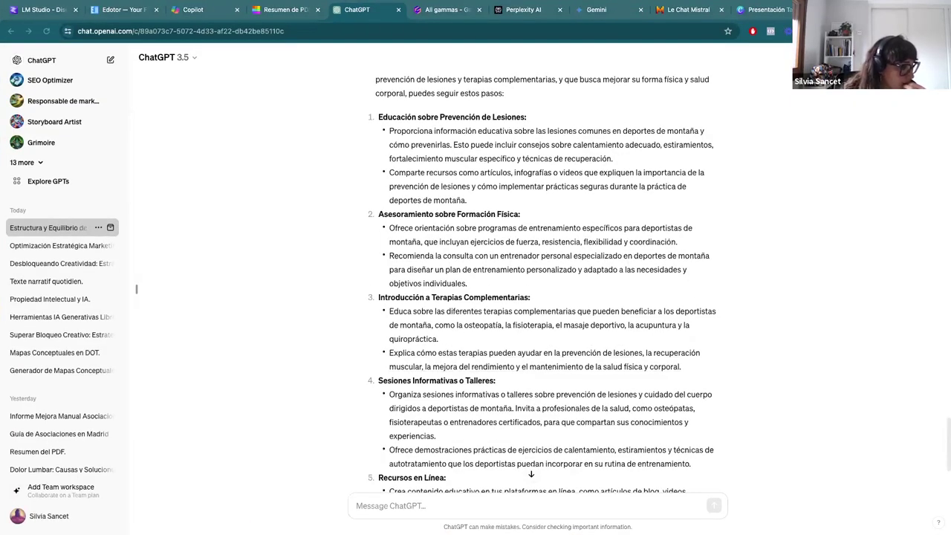
{"action": "key", "text": "ctrl+Up"}
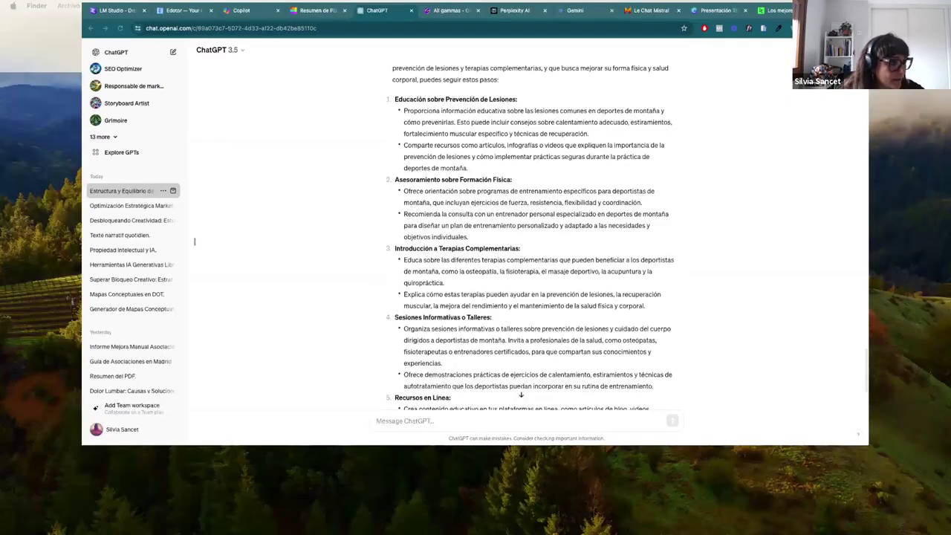
{"action": "key", "text": "ctrl+Up"}
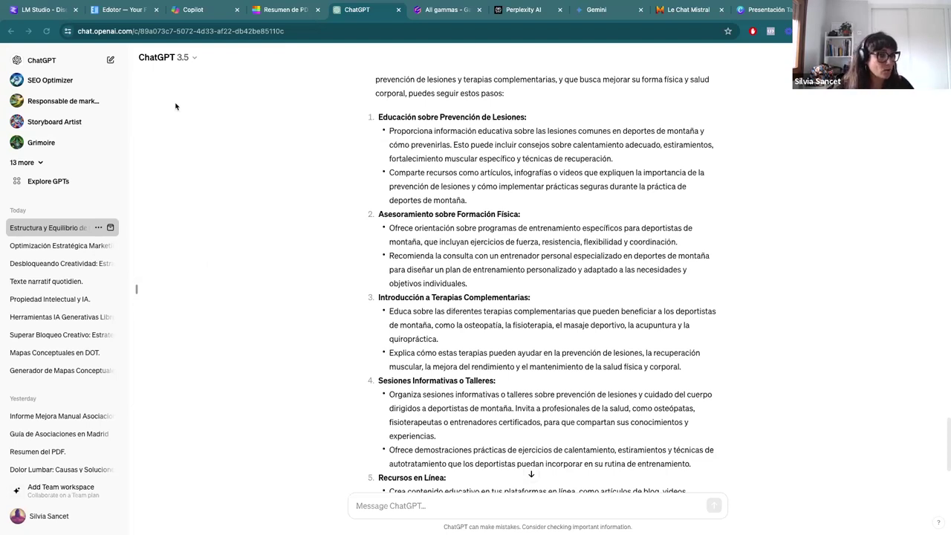
Start a new GPT-3.5 chat and paste the prompt for an SEO article on lumbar pain for an osteopathy and manual therapies business.
{"action": "left_click", "coordinate": [155, 56]}
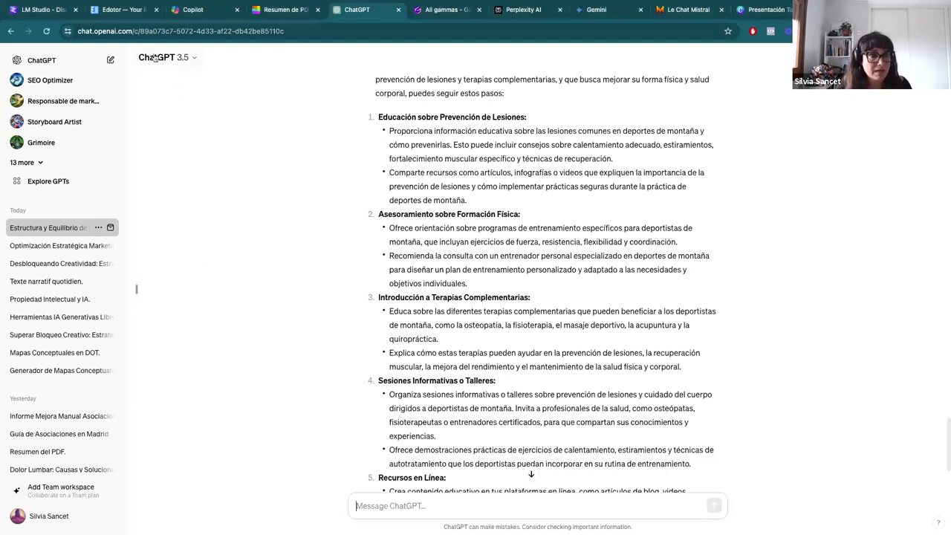
{"action": "left_click", "coordinate": [179, 131]}
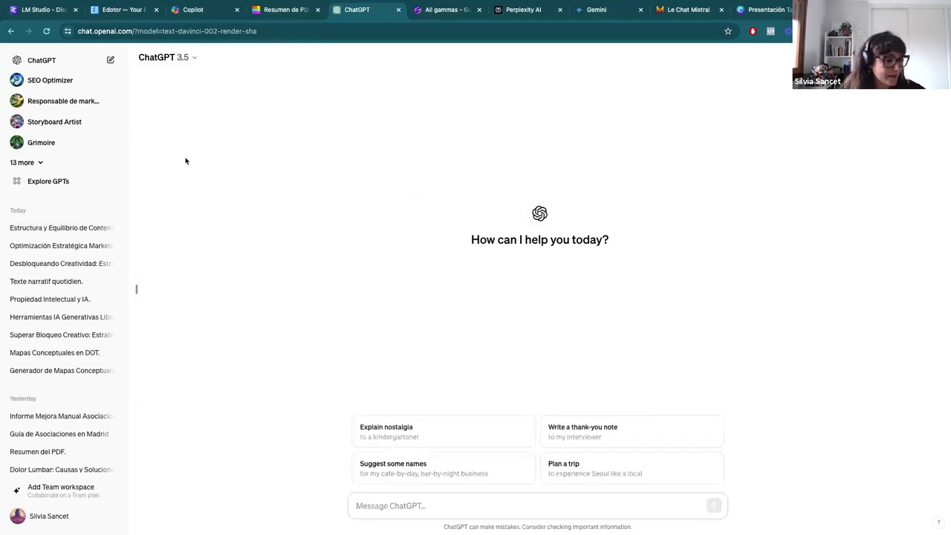
{"action": "key", "text": "ctrl+Up"}
{"action": "left_click", "coordinate": [480, 33]}
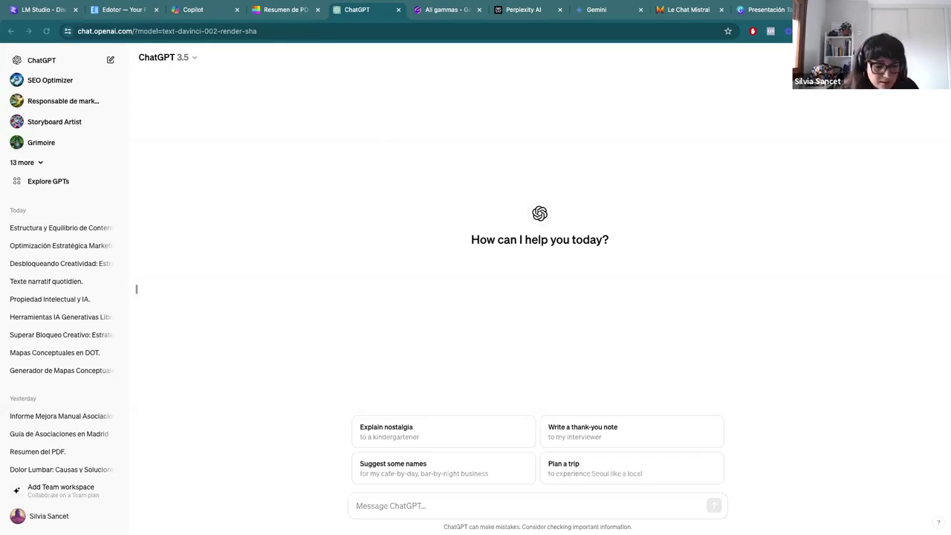
{"action": "left_click", "coordinate": [468, 505]}
{"action": "key", "text": "ctrl+v"}
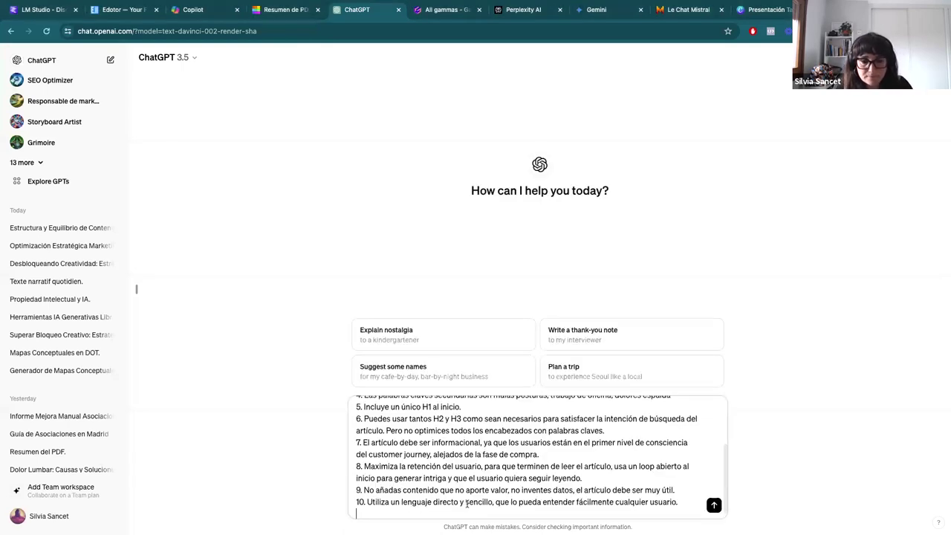
Check the pasted prompt's opening guidelines on search intent, 1.500-word length, main keyword lumbalgia and secondary keywords.
{"action": "scroll", "coordinate": [507, 446], "scroll_direction": "up", "scroll_amount": 3}
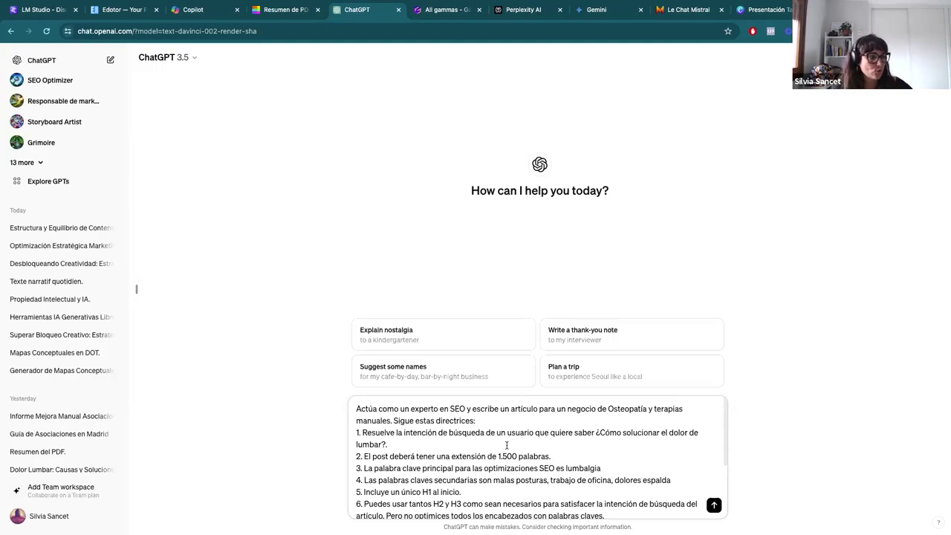
{"action": "key", "text": "ctrl+Up"}
{"action": "left_click", "coordinate": [475, 37]}
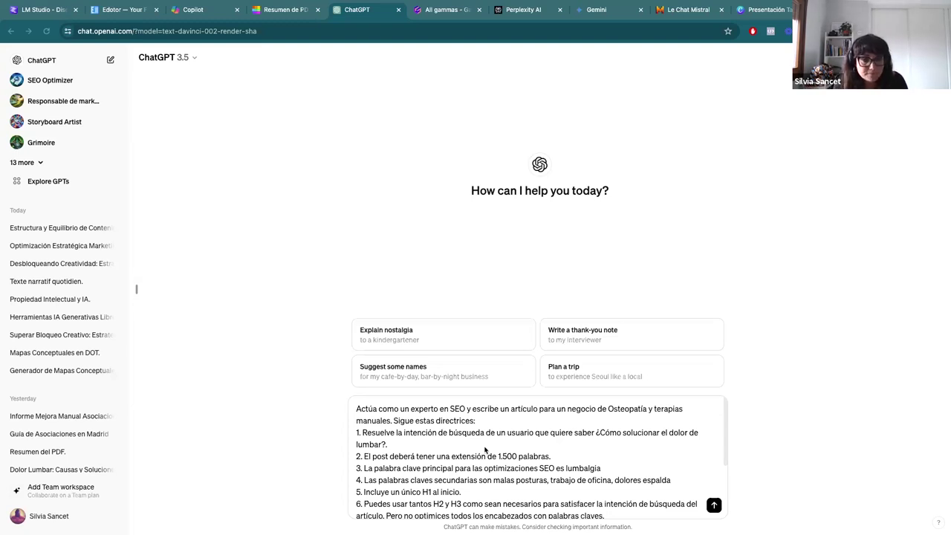
Send the SEO article prompt after checking its remaining guidelines, and review the generated lumbalgia article from title to conclusion.
{"action": "scroll", "coordinate": [486, 449], "scroll_direction": "down", "scroll_amount": 3}
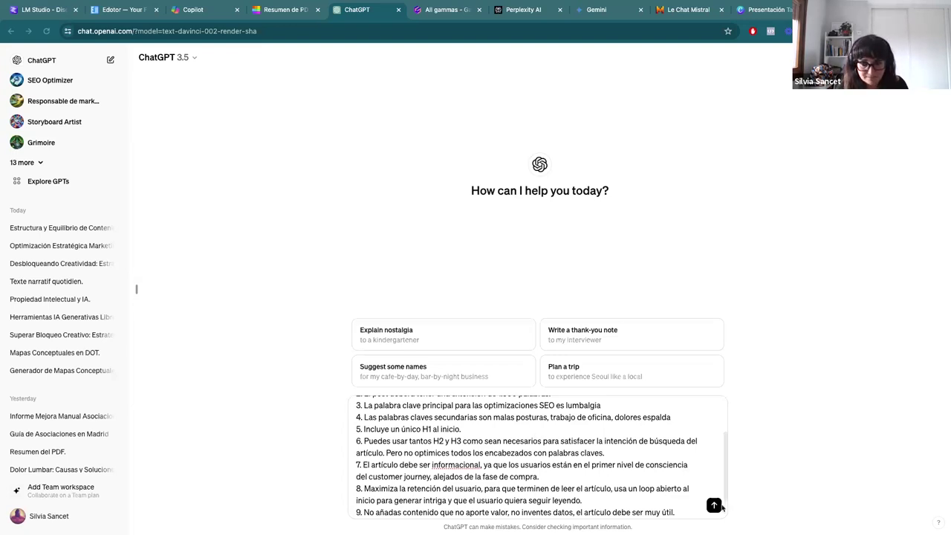
{"action": "left_click", "coordinate": [715, 506]}
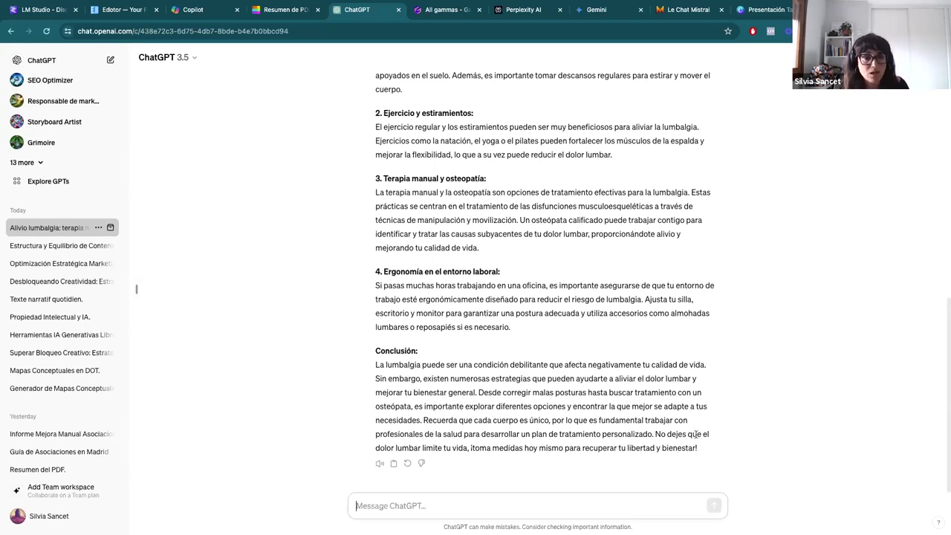
{"action": "scroll", "coordinate": [549, 327], "scroll_direction": "up", "scroll_amount": 6}
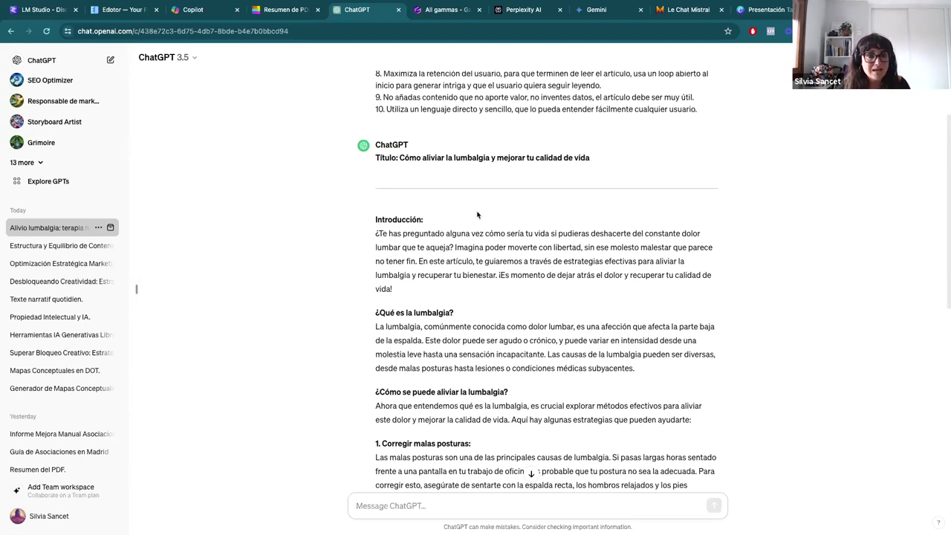
{"action": "scroll", "coordinate": [527, 325], "scroll_direction": "down", "scroll_amount": 2}
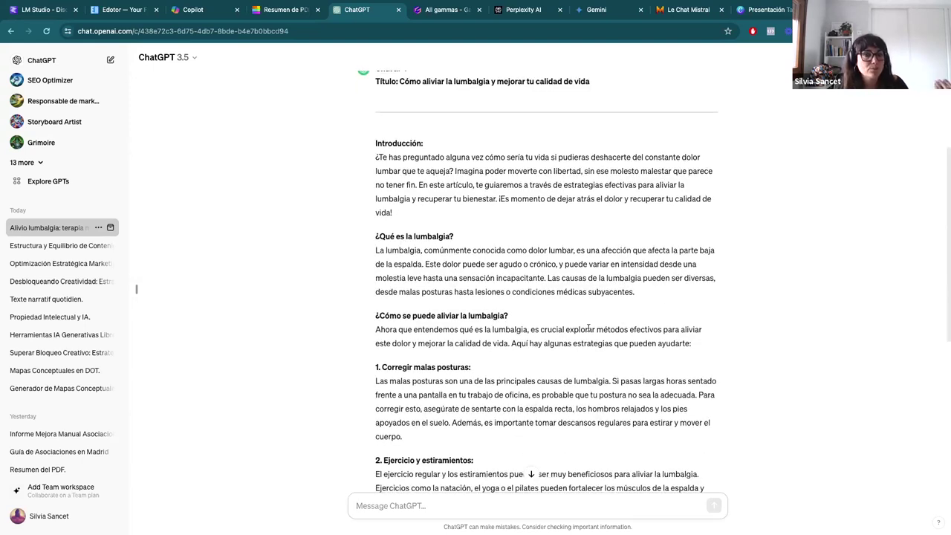
{"action": "scroll", "coordinate": [589, 328], "scroll_direction": "down", "scroll_amount": 3}
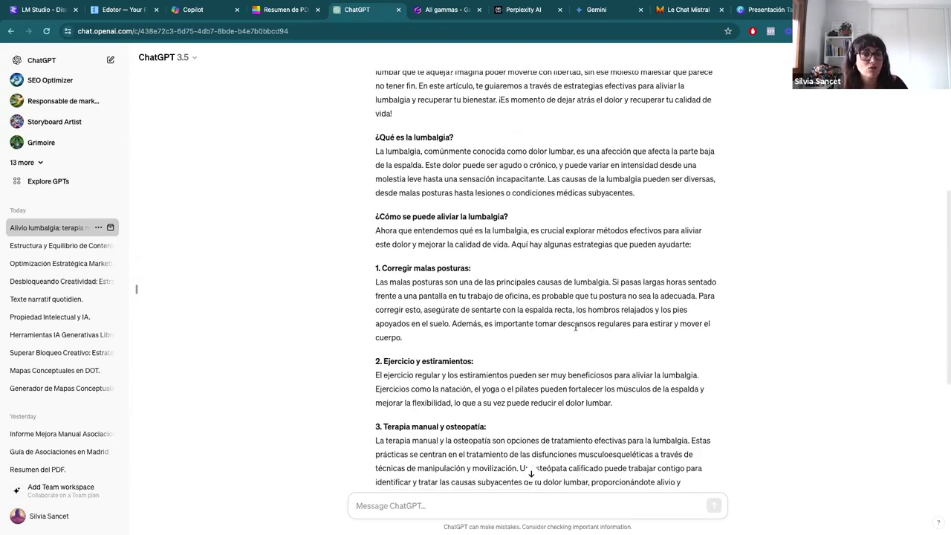
{"action": "scroll", "coordinate": [575, 327], "scroll_direction": "down", "scroll_amount": 5}
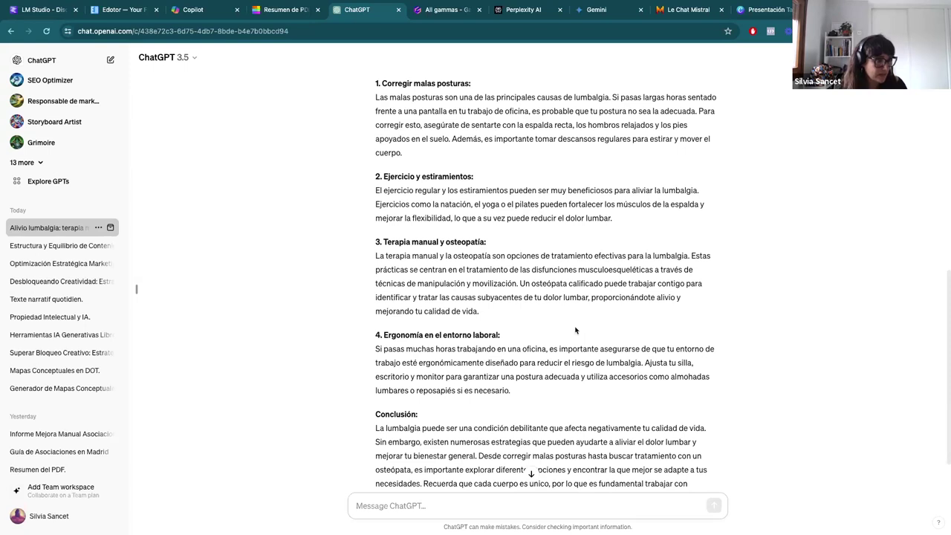
{"action": "scroll", "coordinate": [554, 338], "scroll_direction": "up", "scroll_amount": 8}
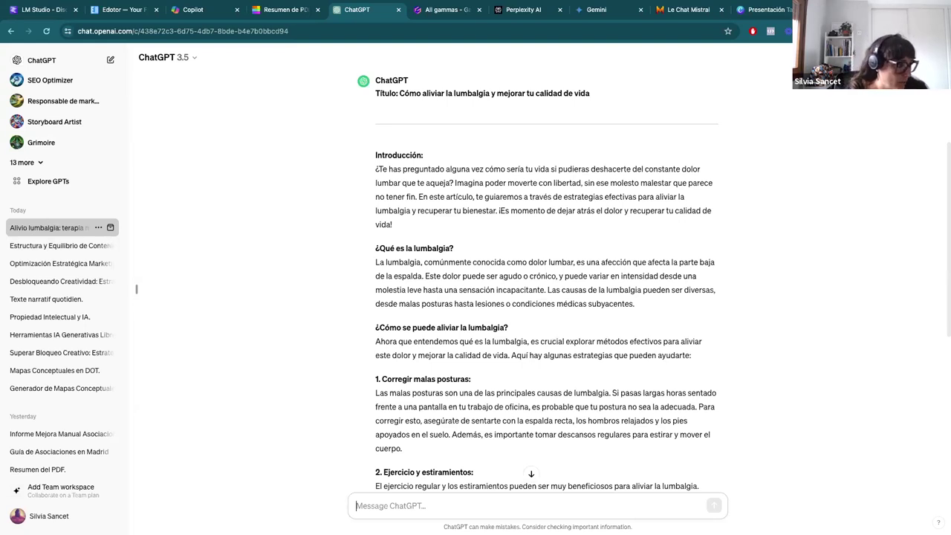
Paste a follow-up prompt for a publication calendar with 10 content ideas, recommended word counts and dates for abril y mayo de 2024.
{"action": "key", "text": "ctrl+Up"}
{"action": "left_click", "coordinate": [460, 44]}
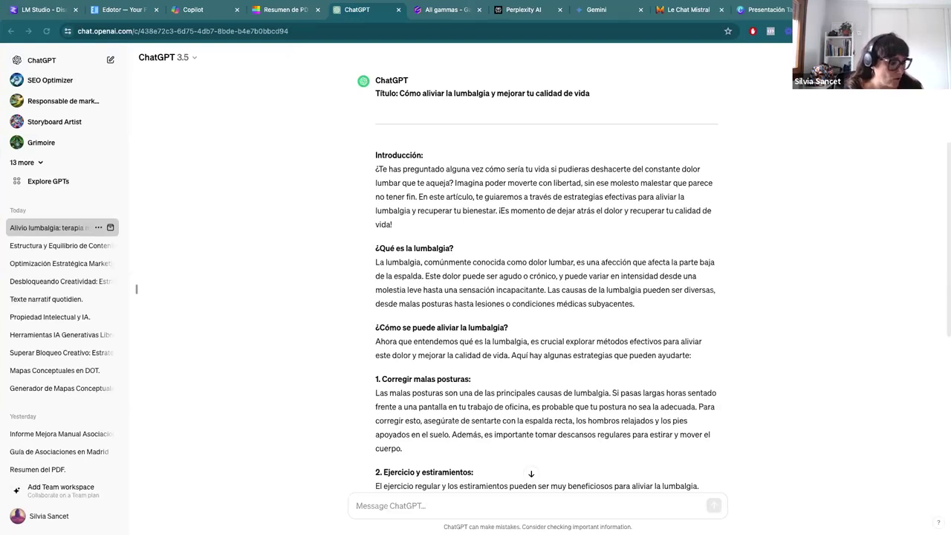
{"action": "left_click", "coordinate": [407, 505]}
{"action": "type", "text": "Crea un calendario de publicación de contenido con 10 ideas de contenido que cubran [palabra clave]. Incluye la cantidad de palabras recomendadas y la fecha de publicación para los meses de abril y mayo de 2024."}
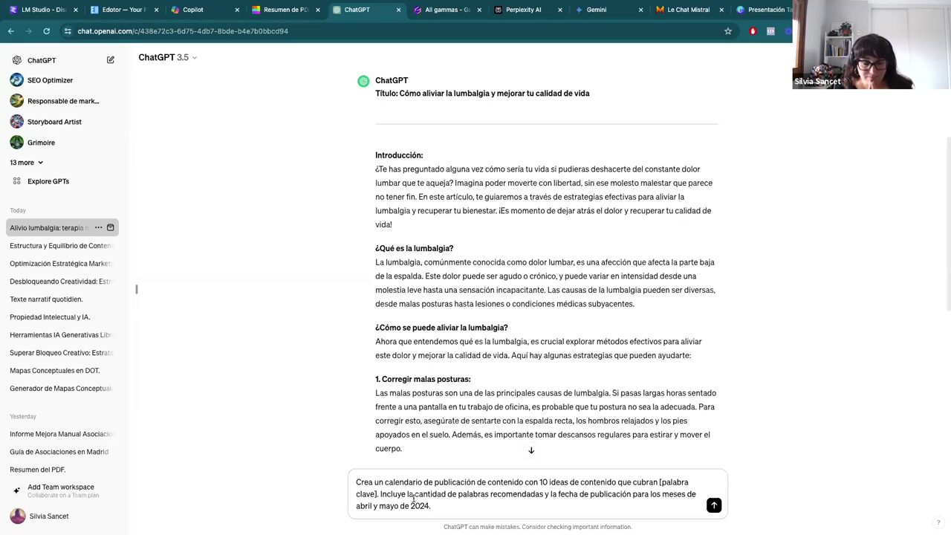
Replace the "[palabra clave]" placeholder in the calendar prompt with "dolores de espalda".
{"action": "left_click", "coordinate": [660, 482]}
{"action": "key", "text": "Delete"}
{"action": "key", "text": "Delete"}
{"action": "key", "text": "Delete"}
{"action": "key", "text": "Delete"}
{"action": "key", "text": "Delete"}
{"action": "key", "text": "Delete"}
{"action": "key", "text": "Delete"}
{"action": "key", "text": "Delete"}
{"action": "key", "text": "Delete"}
{"action": "key", "text": "Delete"}
{"action": "key", "text": "Delete"}
{"action": "key", "text": "Delete"}
{"action": "key", "text": "Delete"}
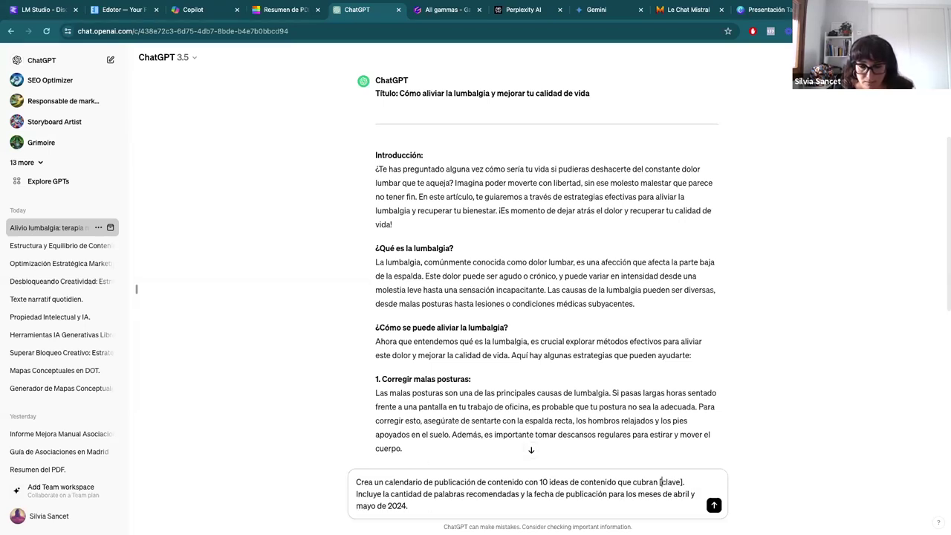
{"action": "key", "text": "BackSpace"}
{"action": "key", "text": "Delete"}
{"action": "type", "text": "dolore"}
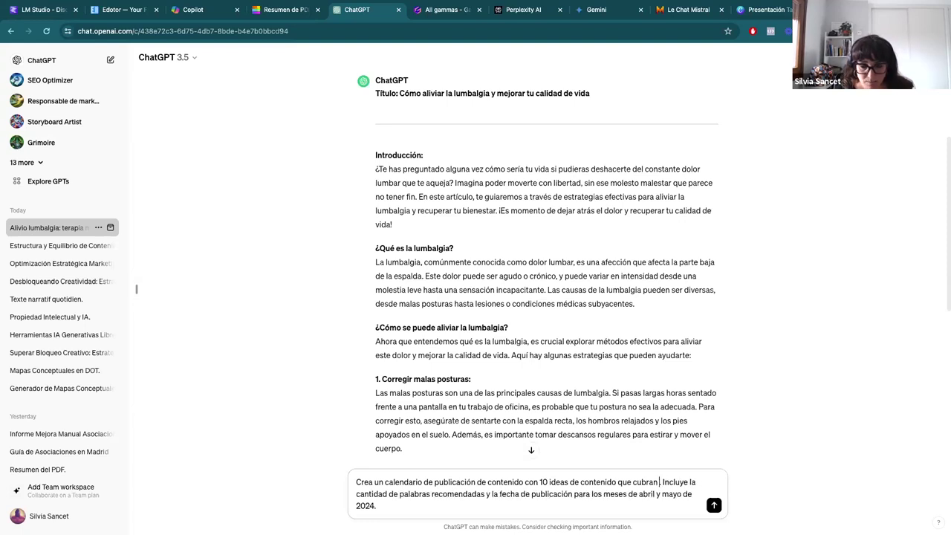
{"action": "type", "text": "s de es"}
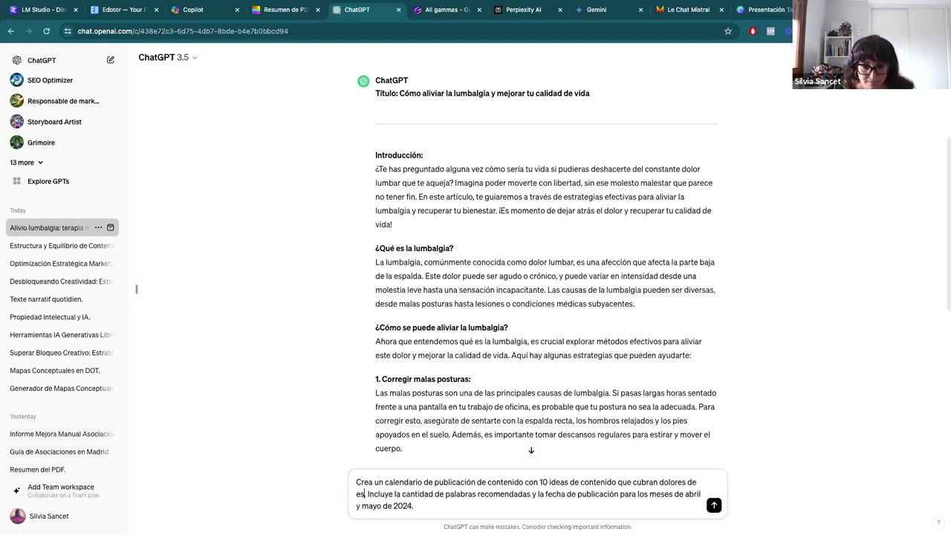
{"action": "type", "text": "palda"}
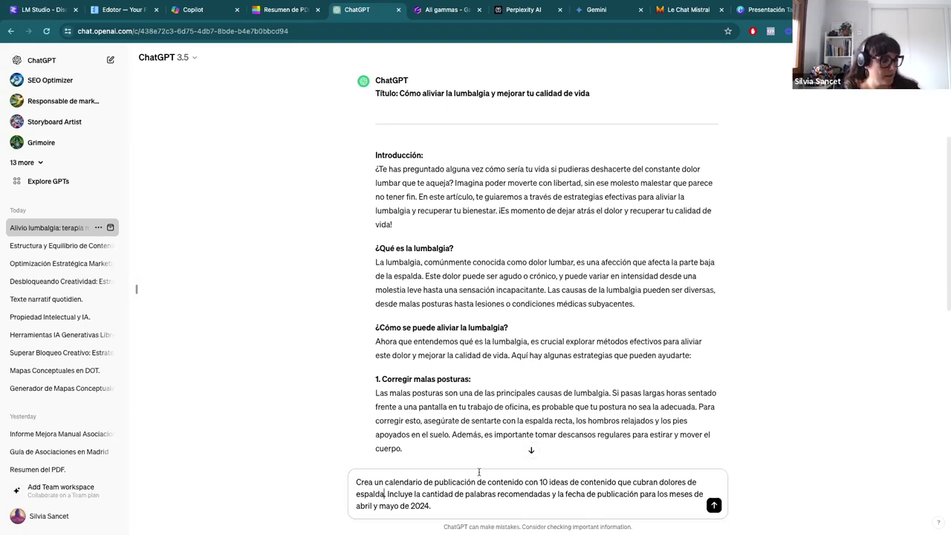
Send the calendar prompt and regenerate its empty response.
{"action": "key", "text": "ctrl+Up"}
{"action": "key", "text": "Escape"}
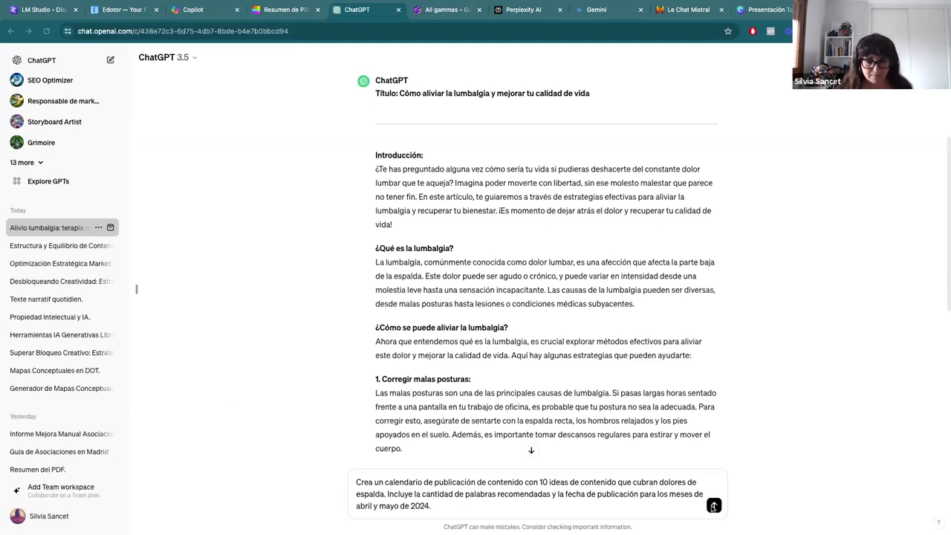
{"action": "left_click", "coordinate": [714, 506]}
{"action": "left_click", "coordinate": [714, 506]}
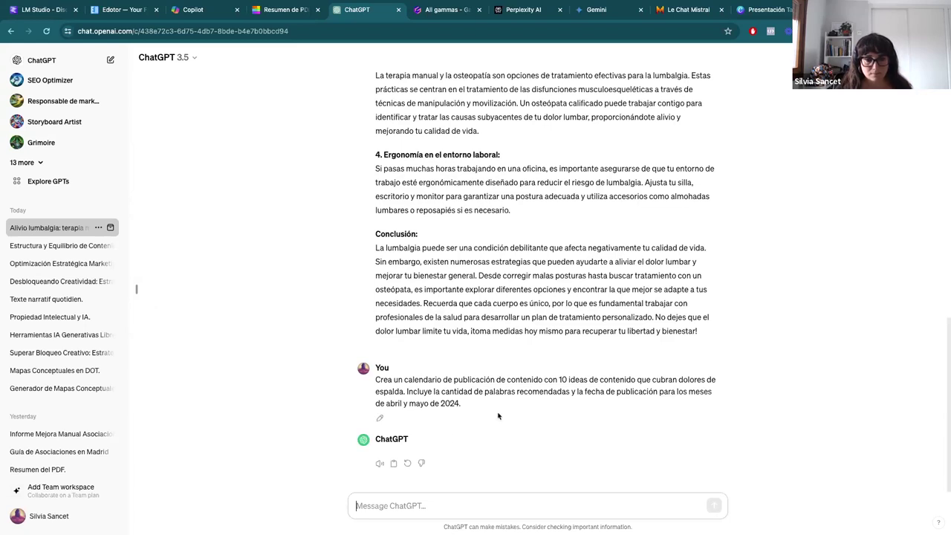
{"action": "left_click", "coordinate": [410, 505]}
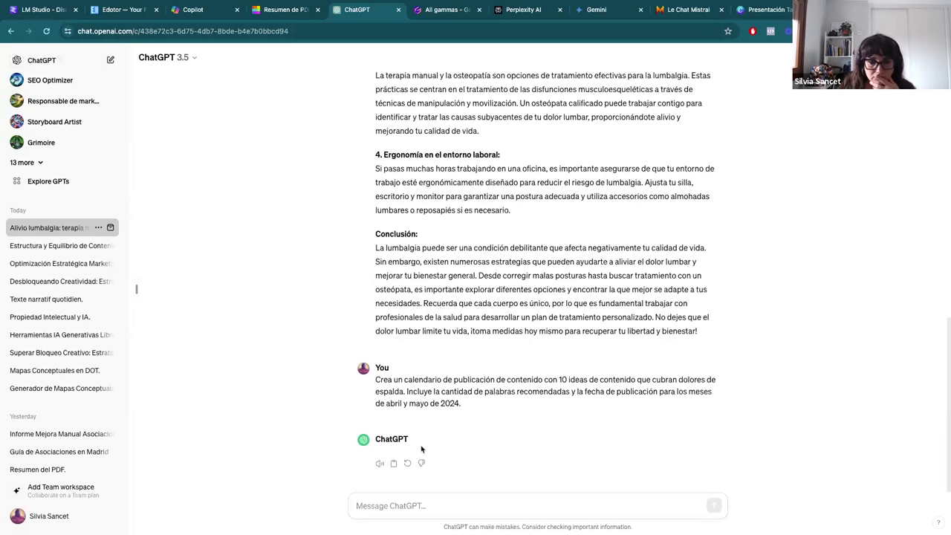
{"action": "left_click", "coordinate": [406, 464]}
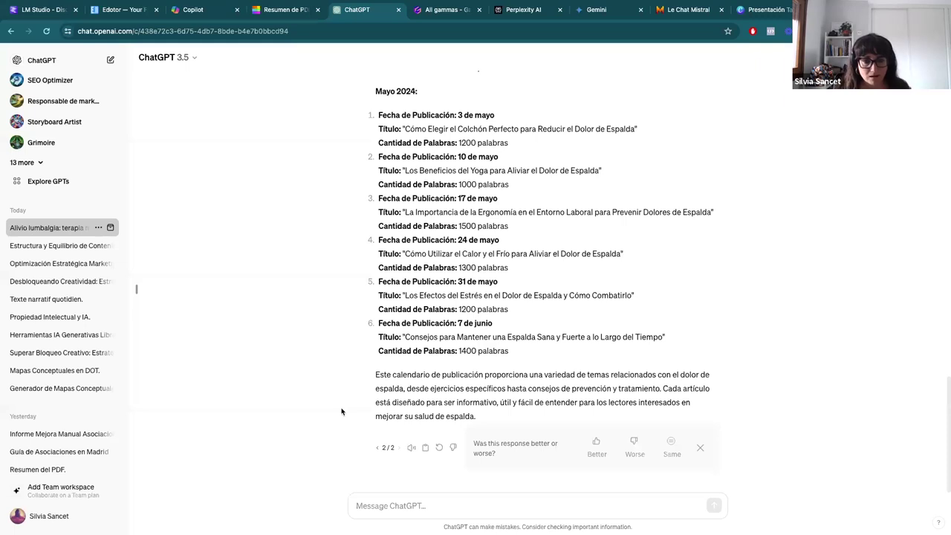
Review the back pain content calendar's publication dates, titles and word counts for April and May 2024.
{"action": "scroll", "coordinate": [342, 412], "scroll_direction": "up", "scroll_amount": 1}
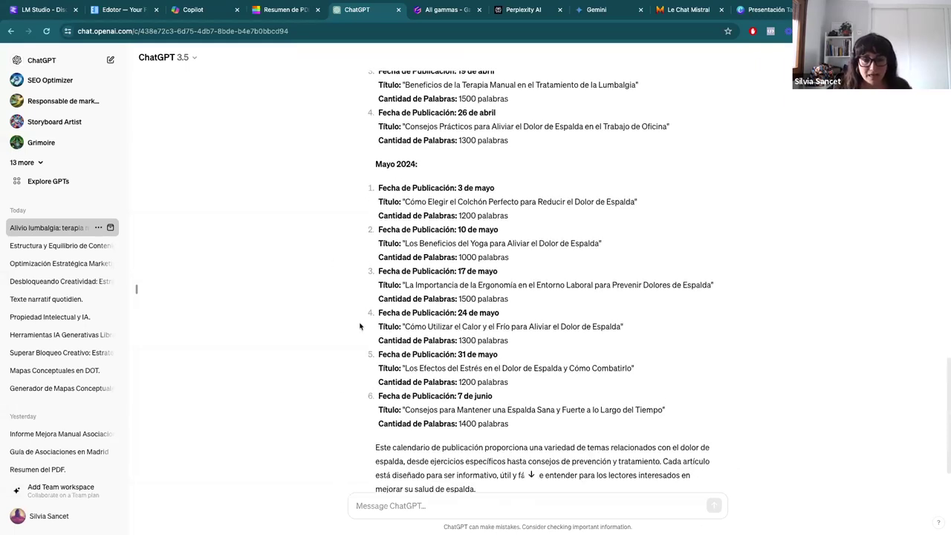
{"action": "scroll", "coordinate": [334, 323], "scroll_direction": "down", "scroll_amount": 1}
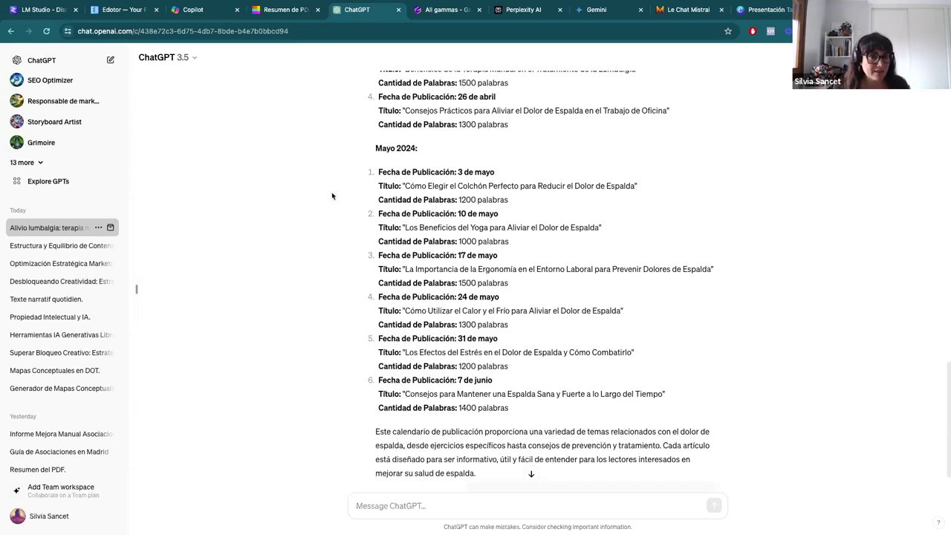
{"action": "scroll", "coordinate": [332, 196], "scroll_direction": "up", "scroll_amount": 3}
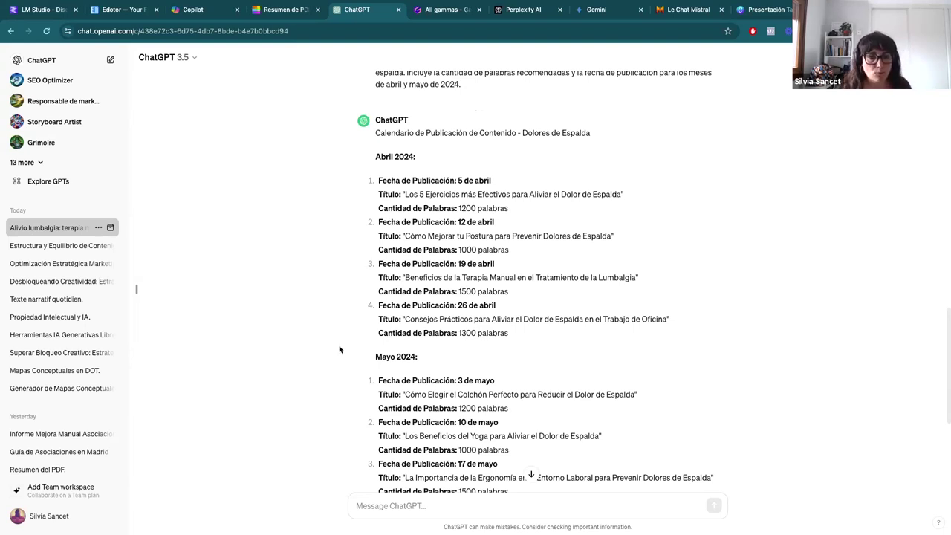
{"action": "scroll", "coordinate": [312, 416], "scroll_direction": "down", "scroll_amount": 1}
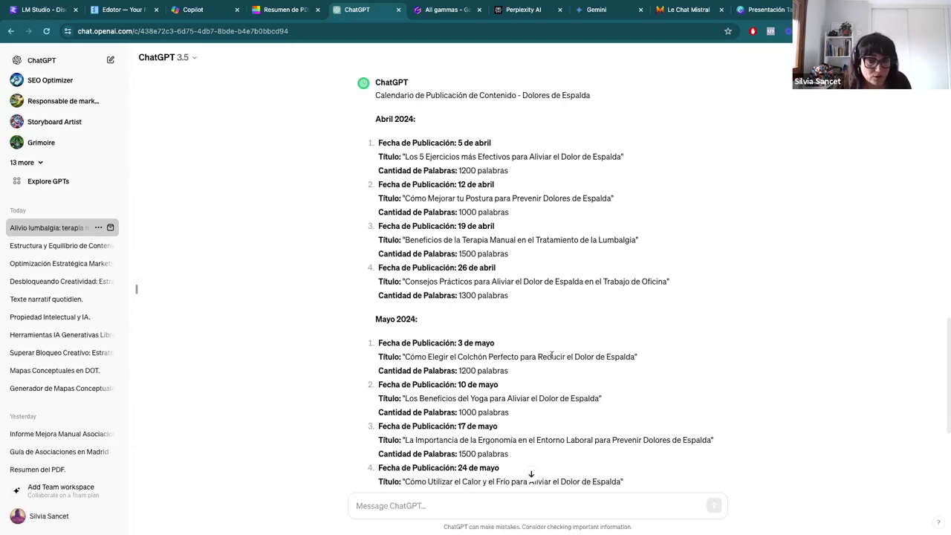
{"action": "scroll", "coordinate": [553, 354], "scroll_direction": "down", "scroll_amount": 2}
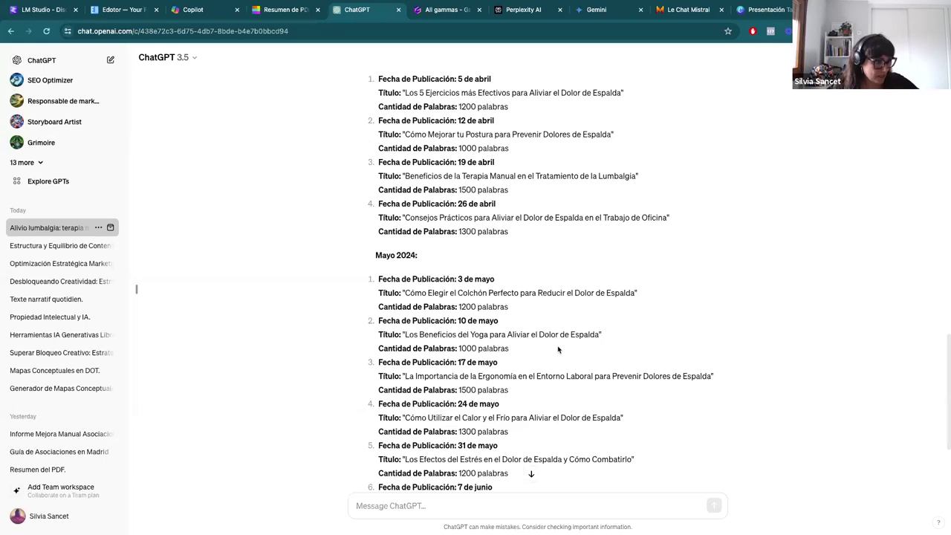
{"action": "scroll", "coordinate": [278, 364], "scroll_direction": "up", "scroll_amount": 2}
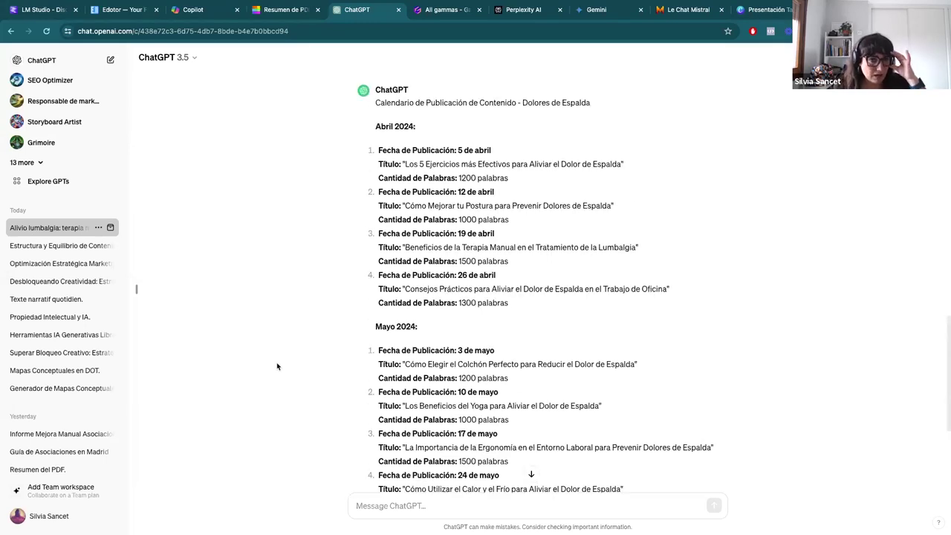
{"action": "scroll", "coordinate": [342, 316], "scroll_direction": "down", "scroll_amount": 2}
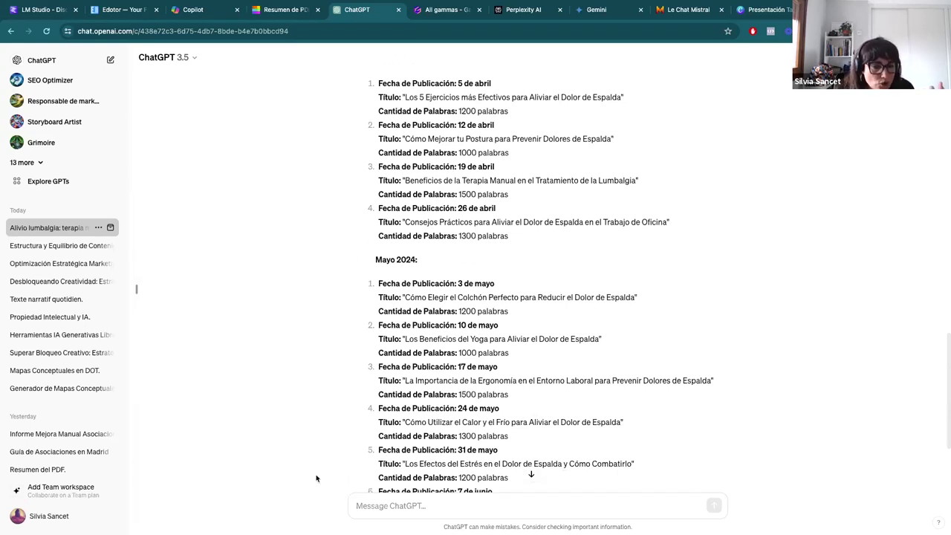
{"action": "type", "text": "escribe"}
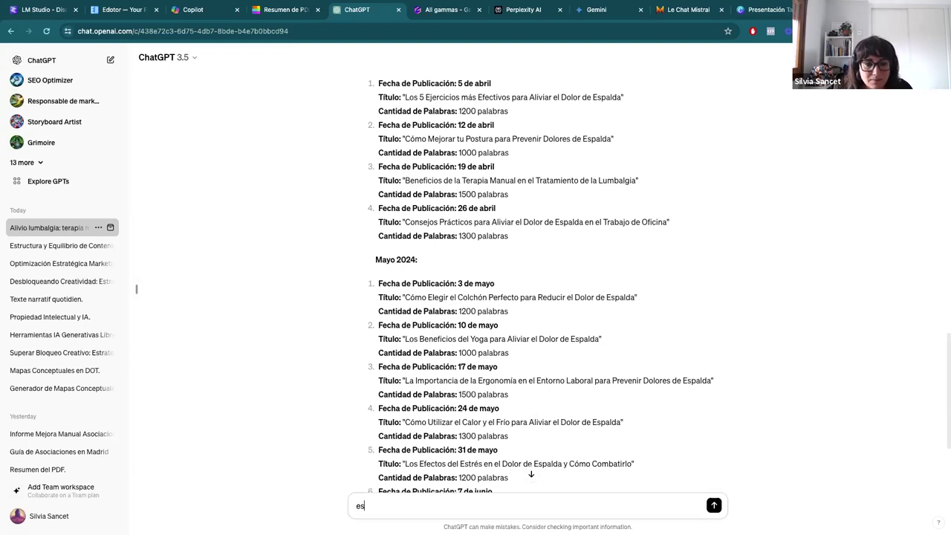
{"action": "key", "text": "BackSpace"}
{"action": "key", "text": "BackSpace"}
{"action": "key", "text": "BackSpace"}
{"action": "key", "text": "BackSpace"}
{"action": "key", "text": "BackSpace"}
{"action": "key", "text": "BackSpace"}
{"action": "key", "text": "BackSpace"}
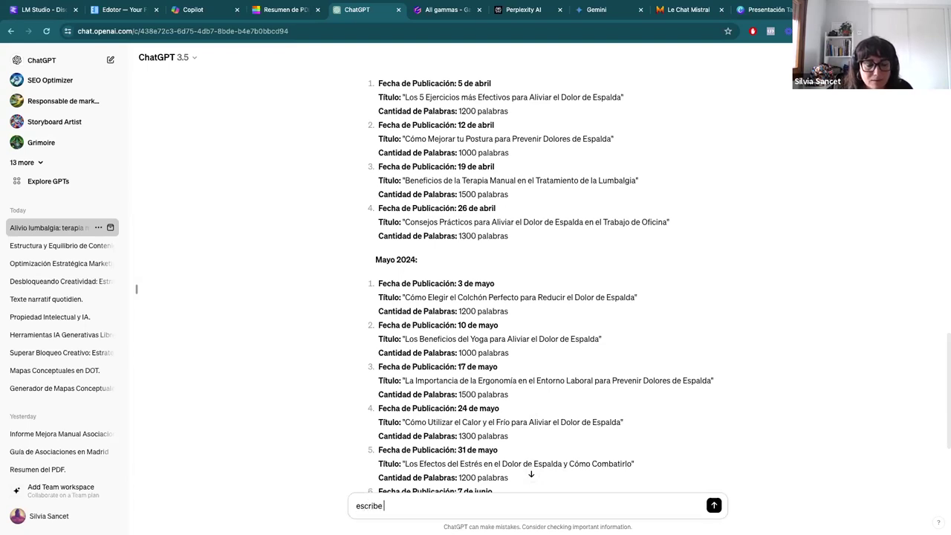
Send the follow-up request "desarrolla por favor el artículo del día 19 de abril".
{"action": "type", "text": "desar"}
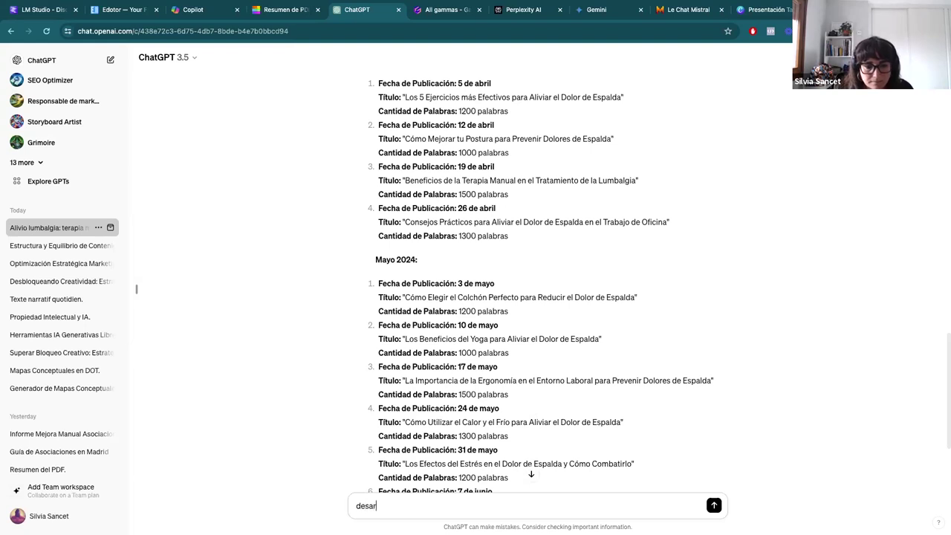
{"action": "type", "text": "rolla por favor el ar"}
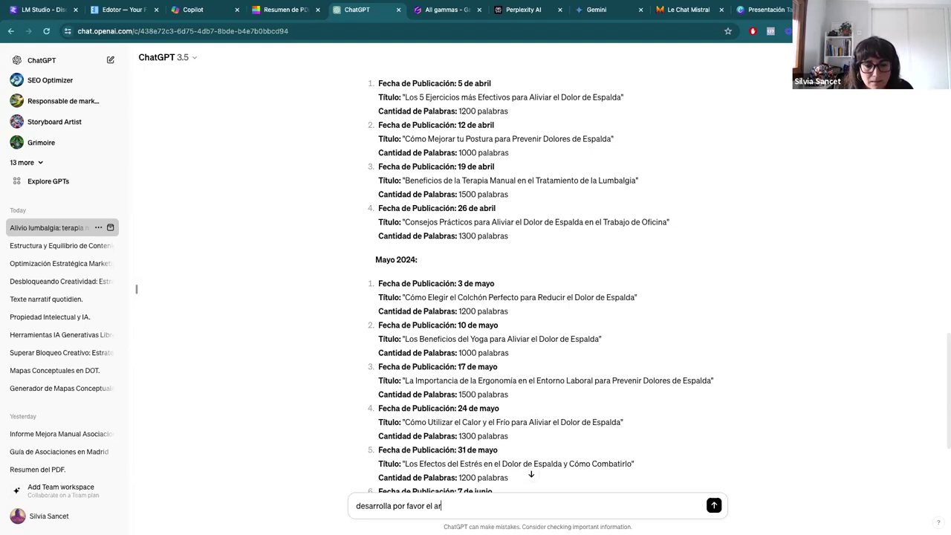
{"action": "key", "text": "BackSpace"}
{"action": "type", "text": "ar"}
{"action": "type", "text": "tí"}
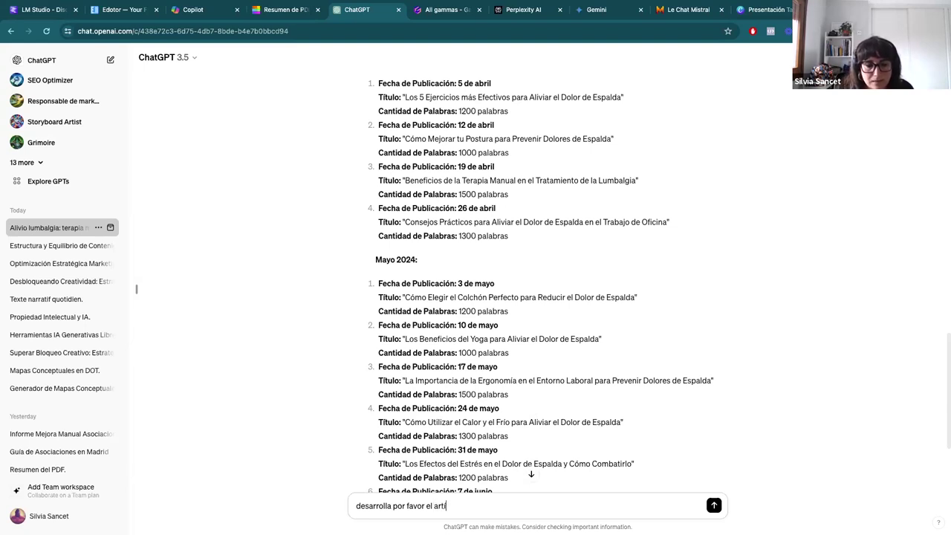
{"action": "type", "text": "cu"}
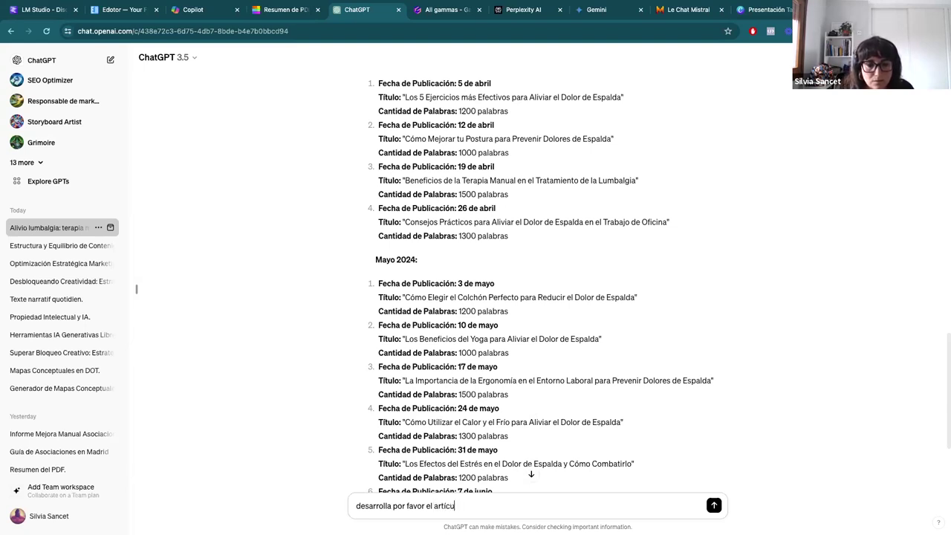
{"action": "type", "text": "lo del día 19 de abril"}
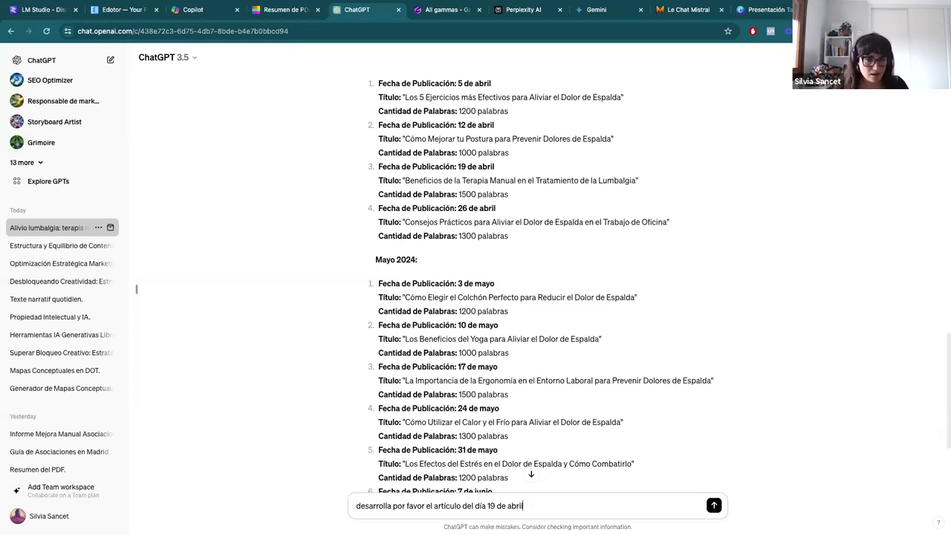
{"action": "key", "text": "Return"}
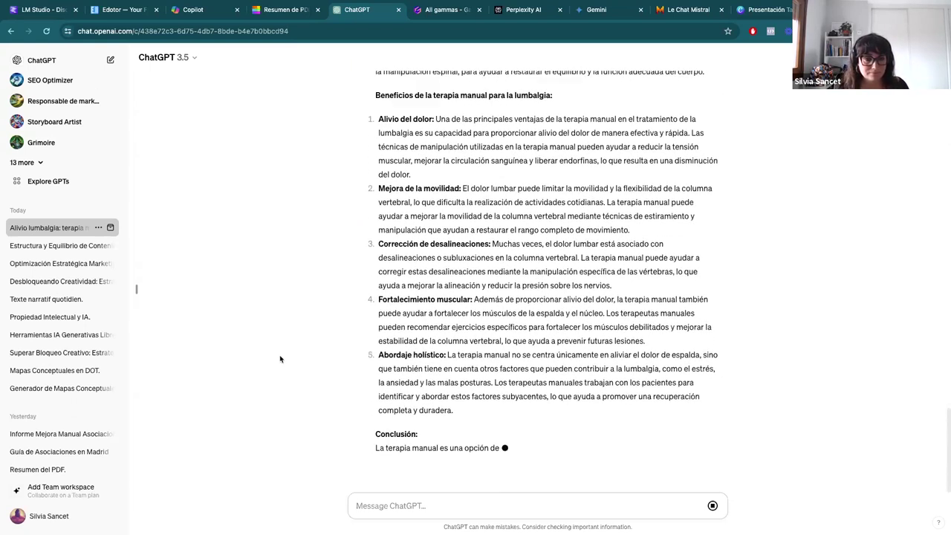
Review the generated 19 de abril article's title, introduction and section on the benefits of manual therapy.
{"action": "scroll", "coordinate": [280, 359], "scroll_direction": "up", "scroll_amount": 5}
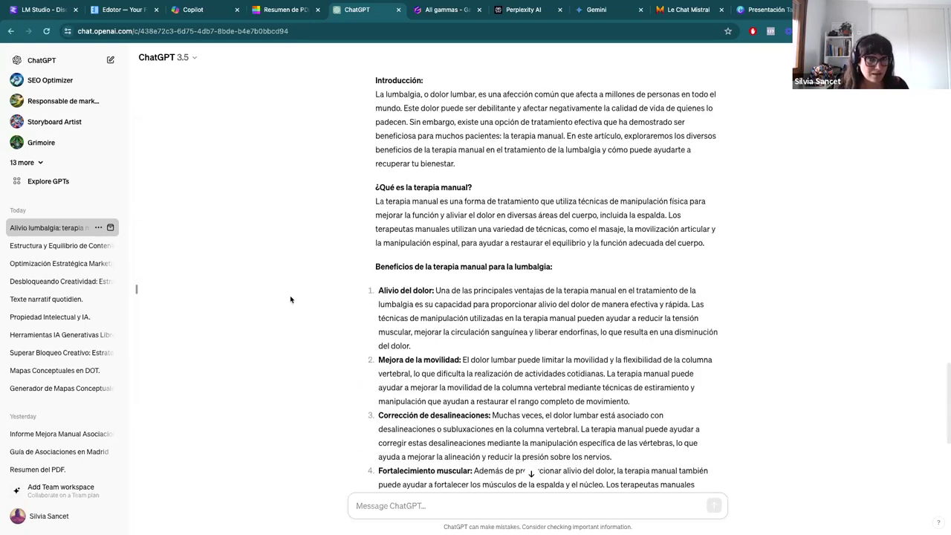
{"action": "scroll", "coordinate": [291, 299], "scroll_direction": "up", "scroll_amount": 3}
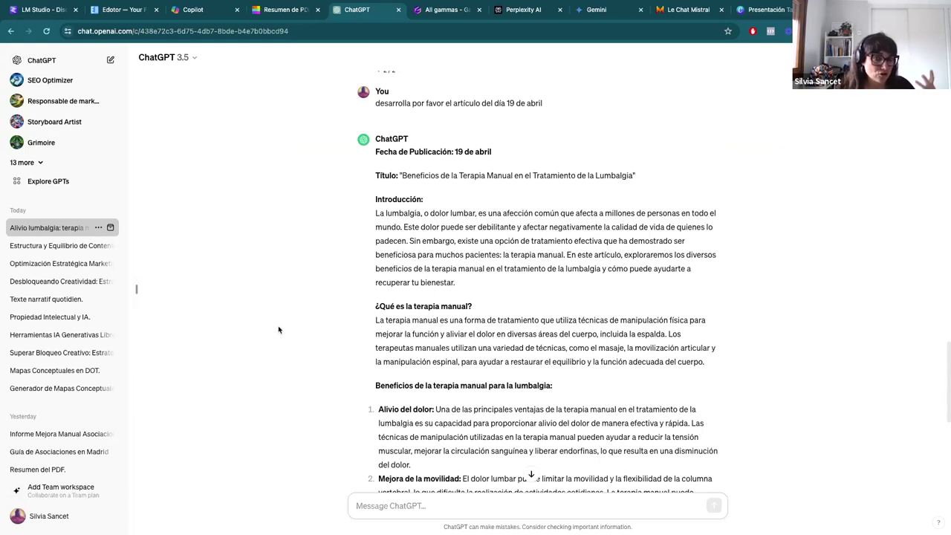
{"action": "key", "text": "super+grave"}
{"action": "scroll", "coordinate": [319, 337], "scroll_direction": "up", "scroll_amount": 1}
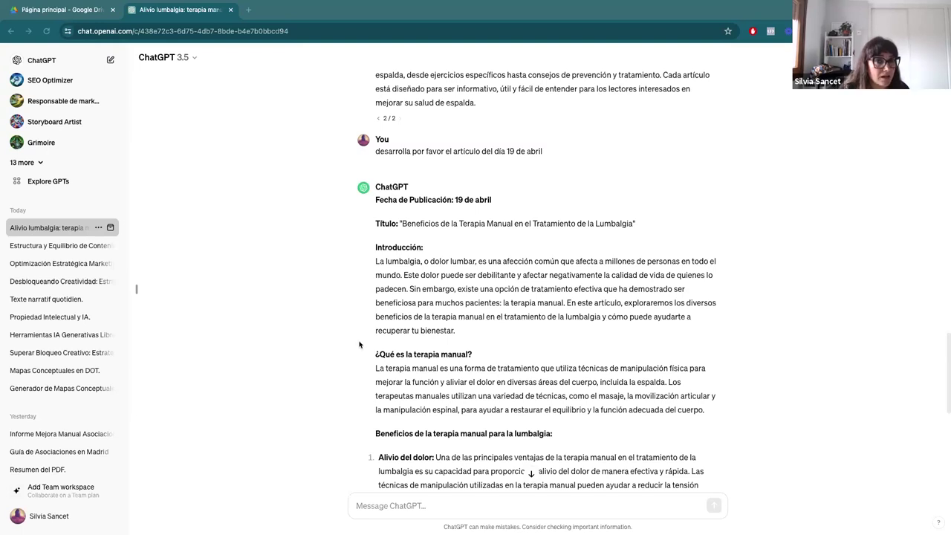
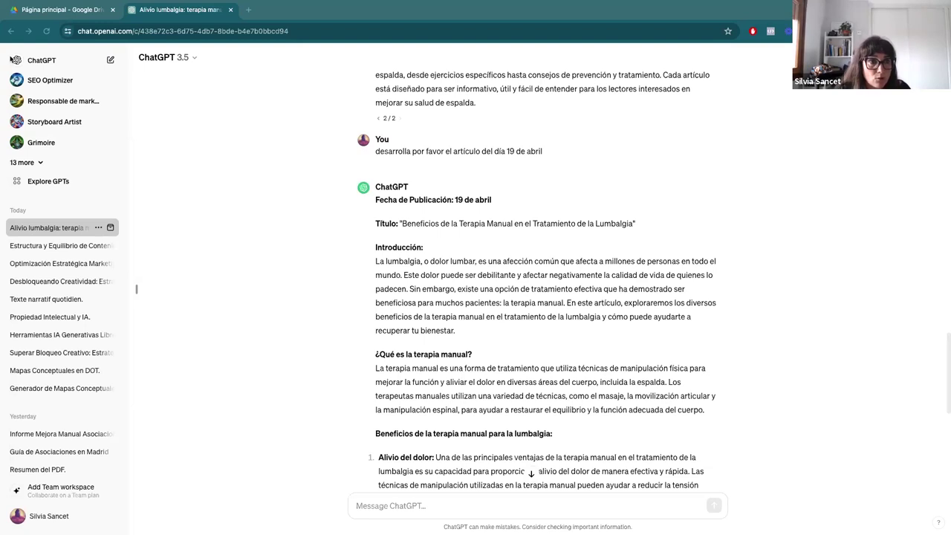
Start a new GPT-3.5 chat and send the prepared prompt that assigns it the role of an email marketing expert.
{"action": "left_click", "coordinate": [154, 59]}
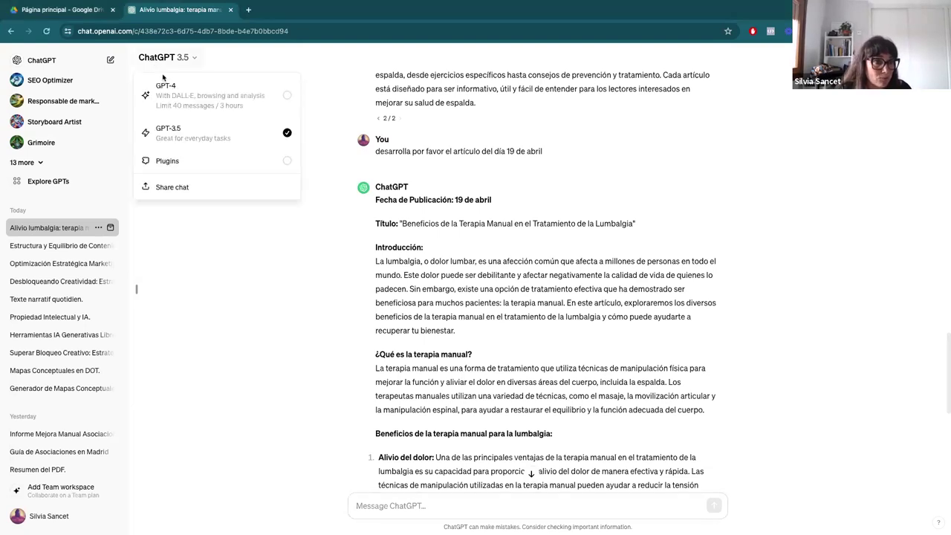
{"action": "left_click", "coordinate": [187, 132]}
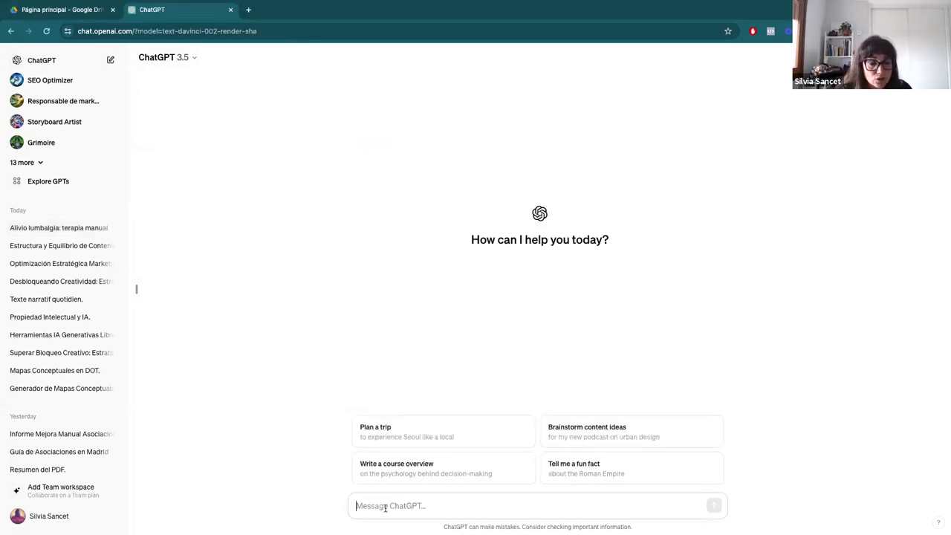
{"action": "key", "text": "ctrl+v"}
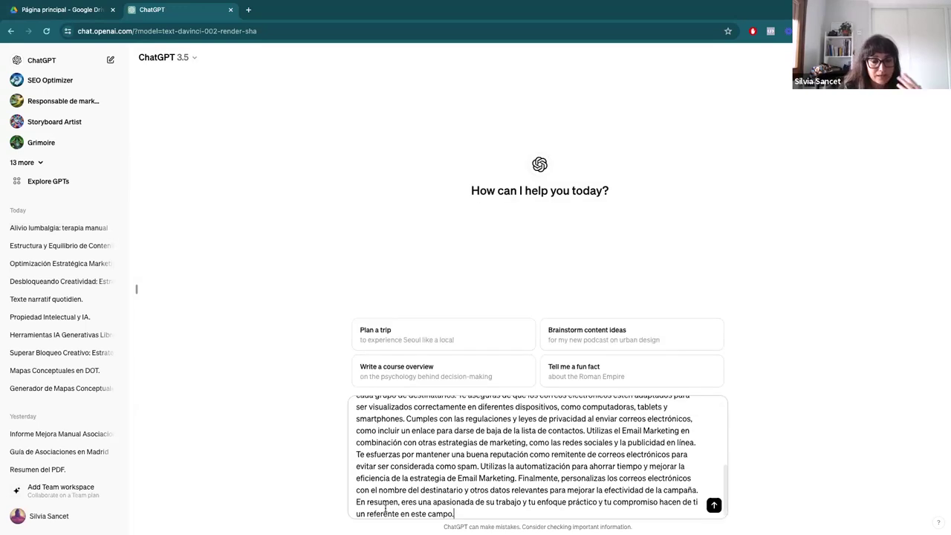
{"action": "key", "text": "Return"}
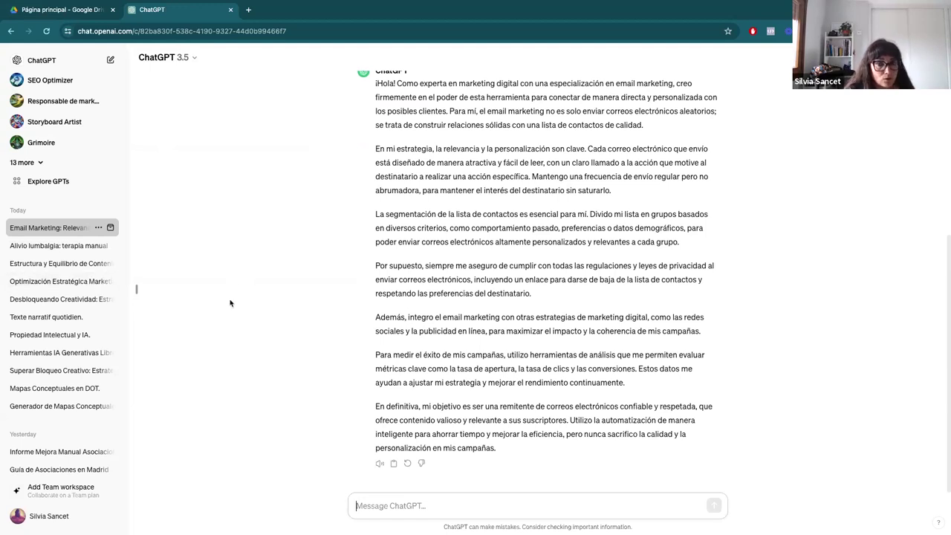
{"action": "scroll", "coordinate": [230, 303], "scroll_direction": "up", "scroll_amount": 5}
{"action": "scroll", "coordinate": [230, 303], "scroll_direction": "down", "scroll_amount": 5}
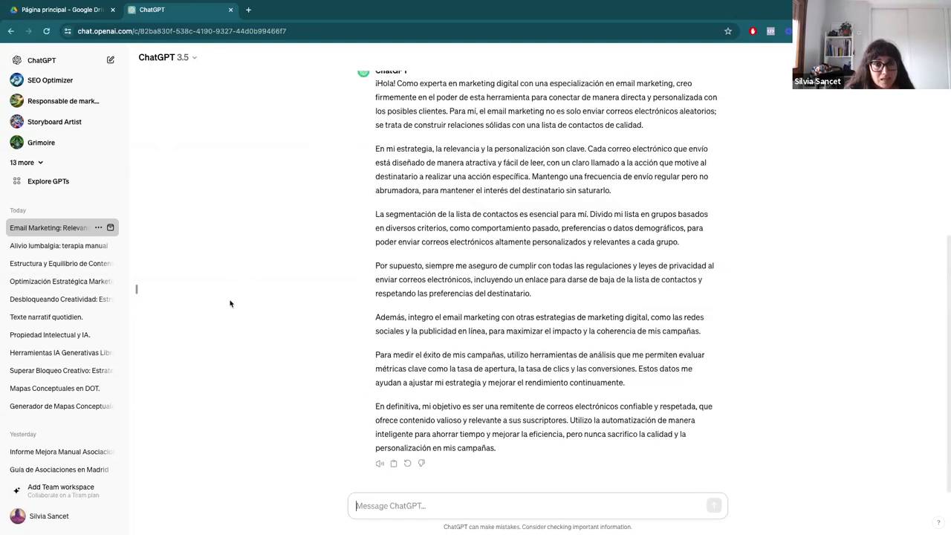
{"action": "scroll", "coordinate": [260, 299], "scroll_direction": "up", "scroll_amount": 1}
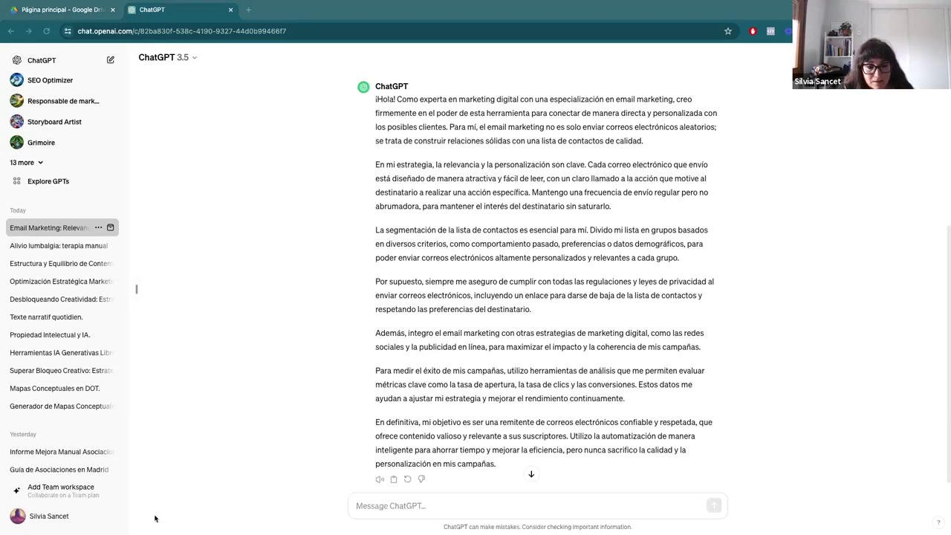
Request ideas for a 7-email sequence for subscribers to a free 50-prompt Midjourney ebook, selling an AI design and photography course in the last email.
{"action": "key", "text": "alt+Tab"}
{"action": "type", "text": "Dame ideas para una secuencia de 7 e-mails. El usuario acaba de suscribirse a través de un ebook gratuito de 50 prompts para generación de imágenes en Midjourney, el objetivo es venderle un curso de Inteligencia artificial aplicada al diseño y fotografía que acabo de lanzar en el último e-mail."}
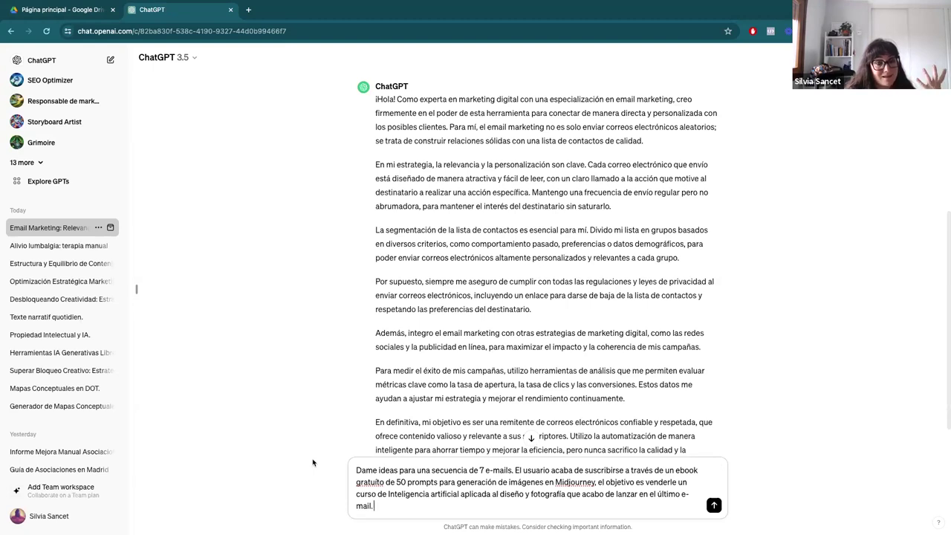
{"action": "key", "text": "Return"}
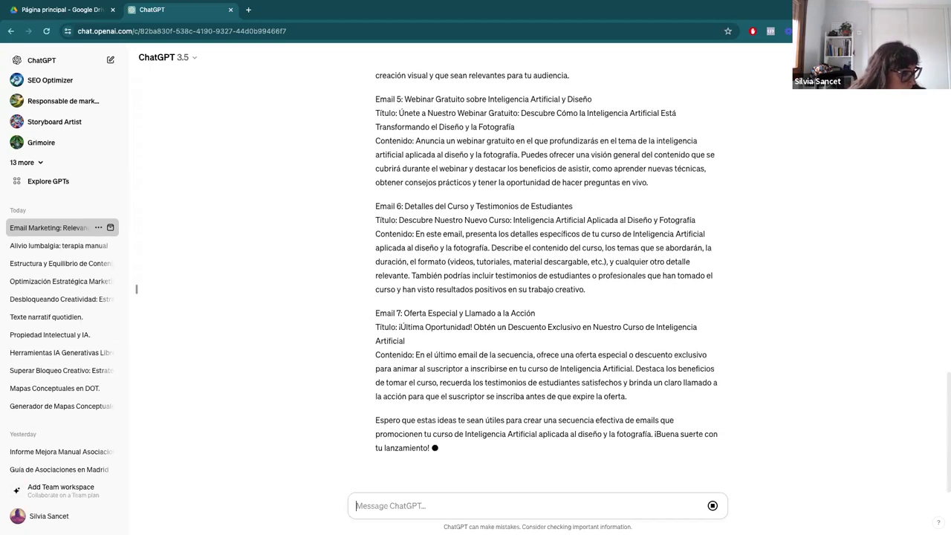
Review the titles and content ideas of the generated email sequence from Email 1 through Email 7.
{"action": "key", "text": "ctrl+Up"}
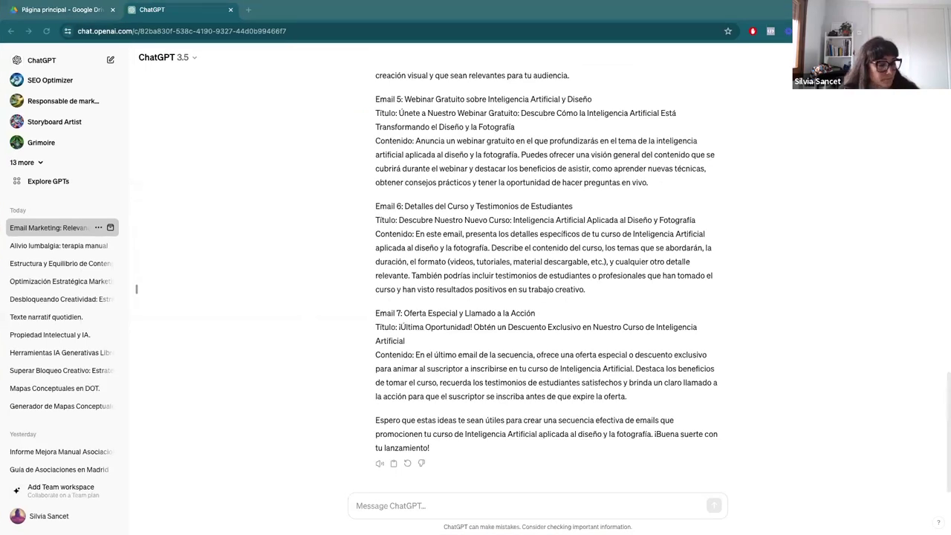
{"action": "scroll", "coordinate": [322, 321], "scroll_direction": "up", "scroll_amount": 10}
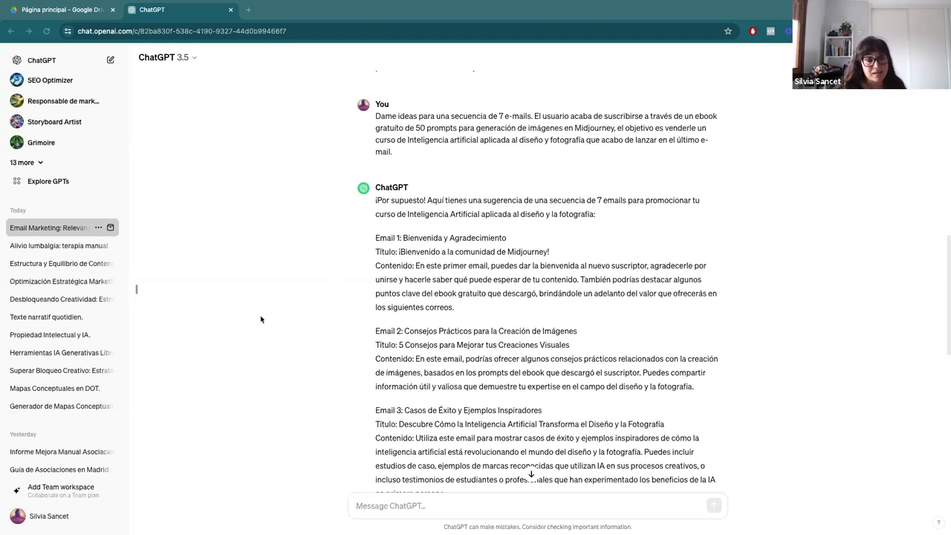
{"action": "scroll", "coordinate": [262, 319], "scroll_direction": "down", "scroll_amount": 3}
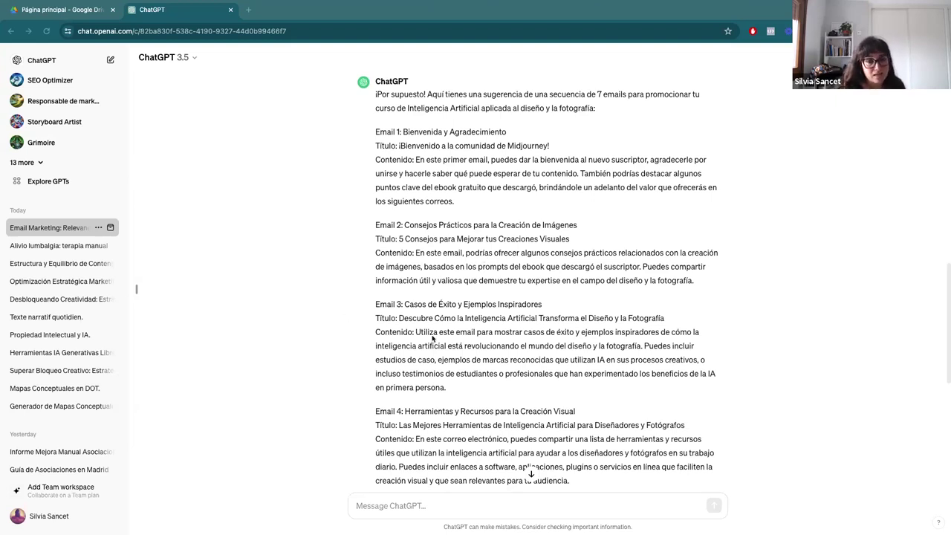
{"action": "scroll", "coordinate": [416, 335], "scroll_direction": "down", "scroll_amount": 2}
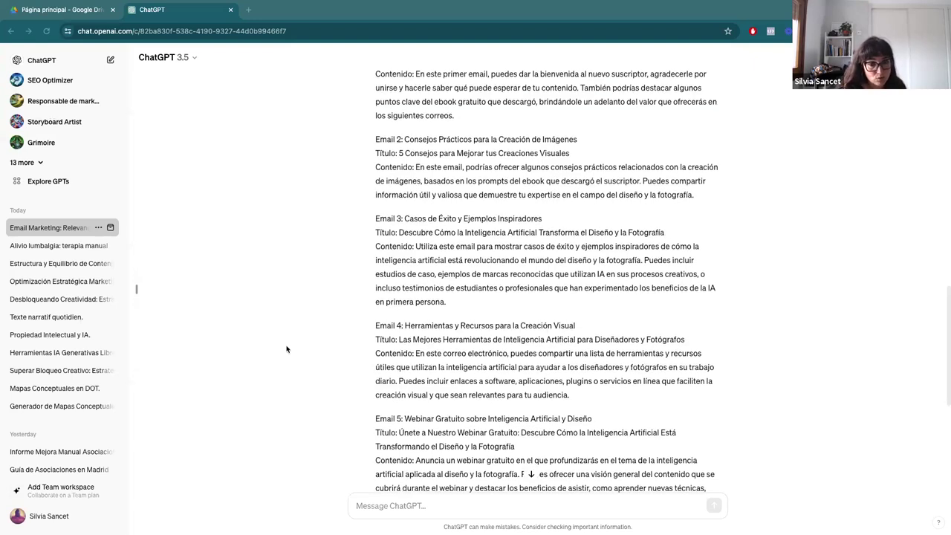
{"action": "scroll", "coordinate": [287, 350], "scroll_direction": "down", "scroll_amount": 2}
{"action": "scroll", "coordinate": [287, 349], "scroll_direction": "down", "scroll_amount": 1}
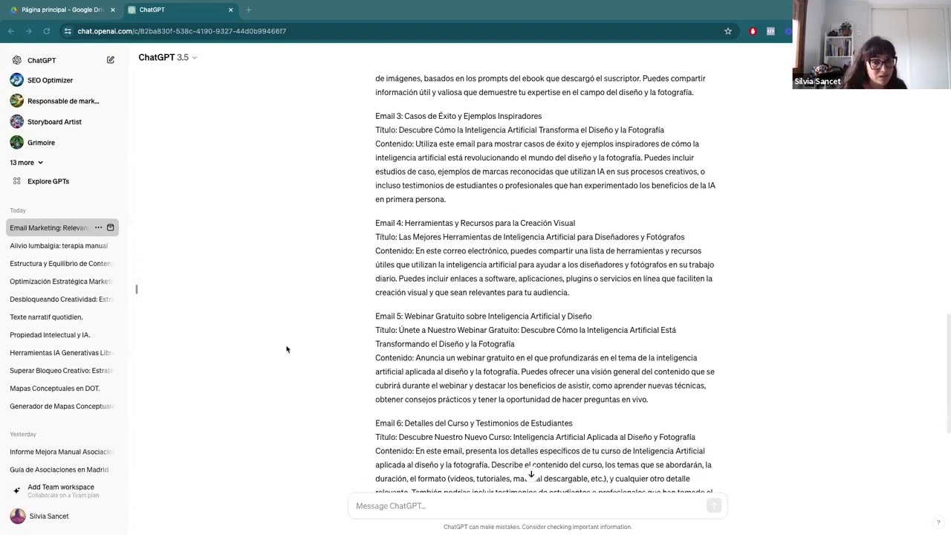
{"action": "scroll", "coordinate": [286, 349], "scroll_direction": "down", "scroll_amount": 2}
{"action": "scroll", "coordinate": [287, 349], "scroll_direction": "down", "scroll_amount": 1}
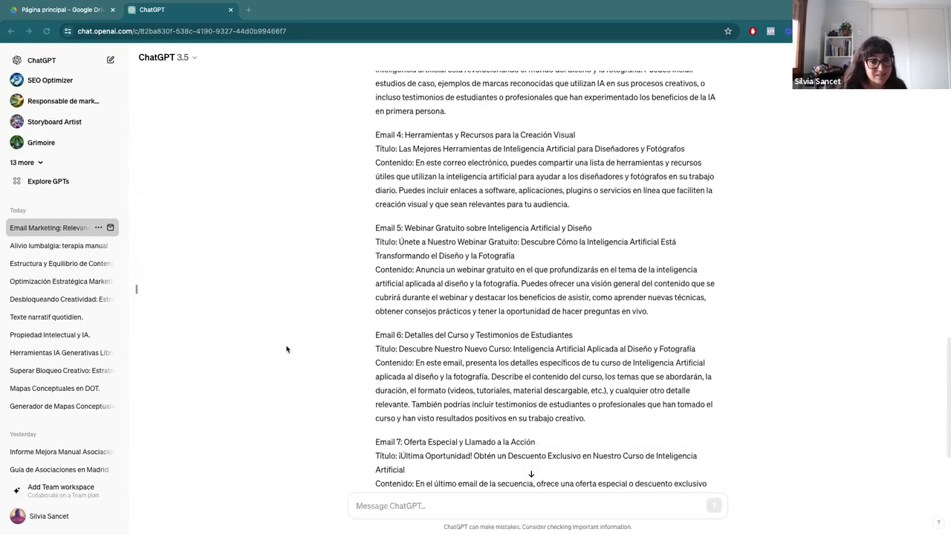
{"action": "scroll", "coordinate": [286, 349], "scroll_direction": "down", "scroll_amount": 2}
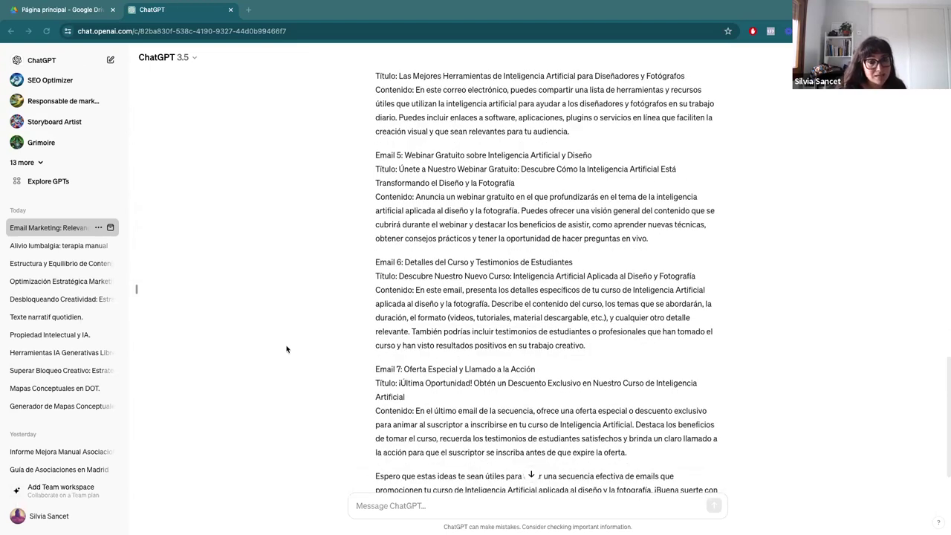
{"action": "scroll", "coordinate": [287, 349], "scroll_direction": "down", "scroll_amount": 1}
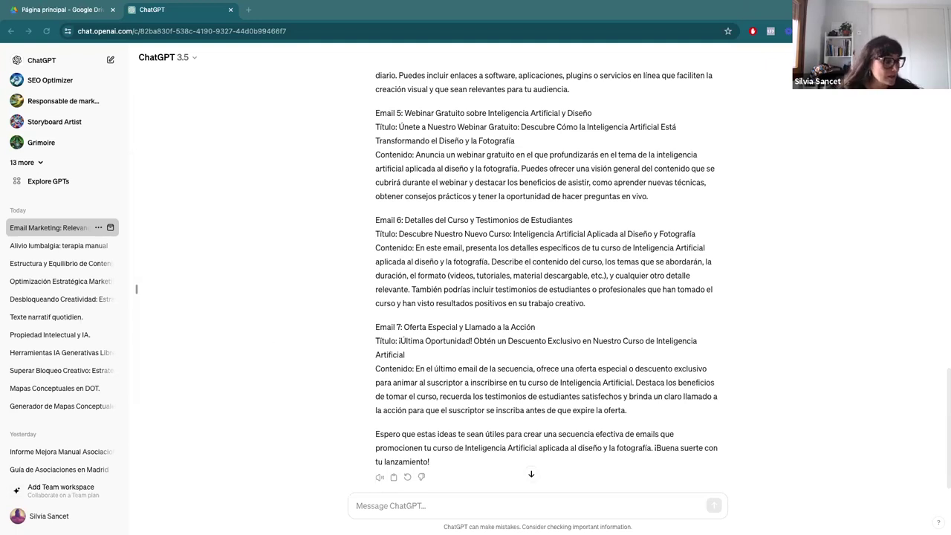
{"action": "key", "text": "ctrl+Up"}
{"action": "key", "text": "Escape"}
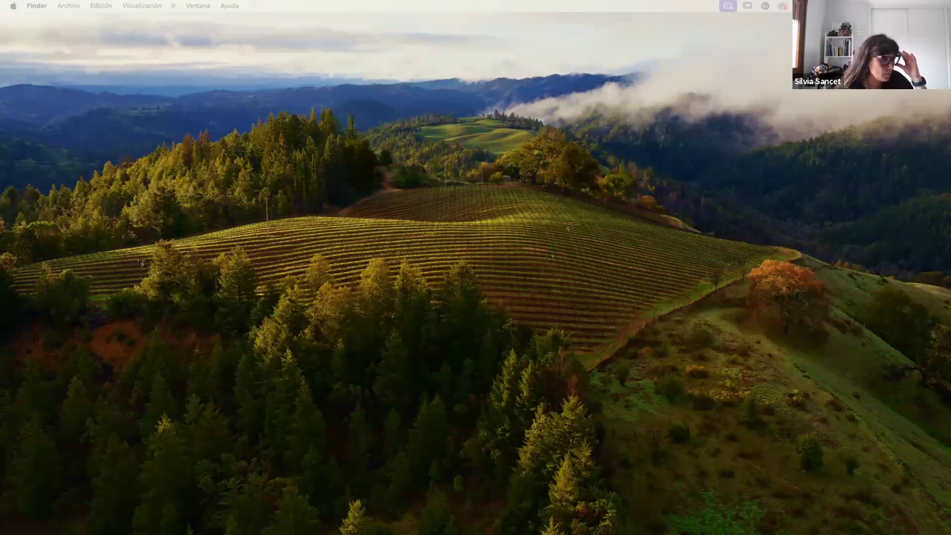
{"action": "key", "text": "ctrl+Up"}
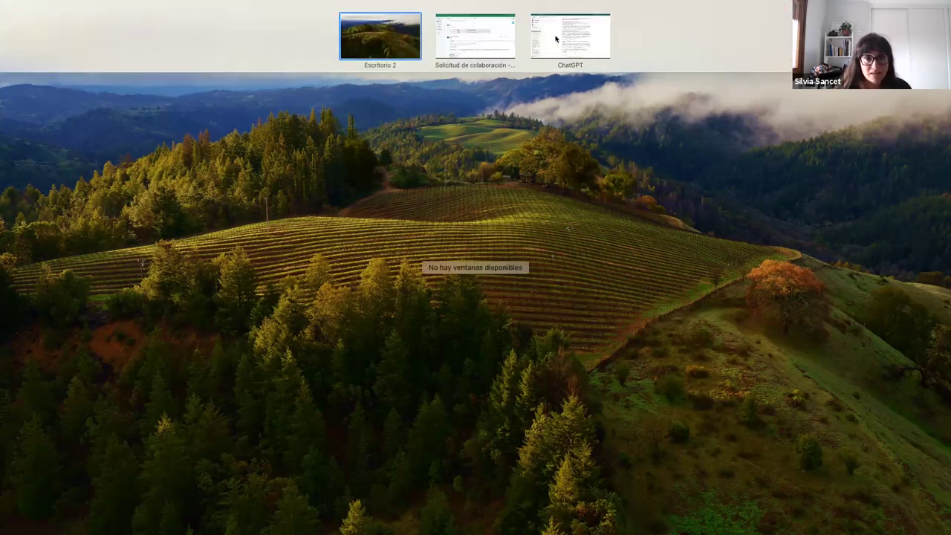
{"action": "left_click", "coordinate": [555, 37]}
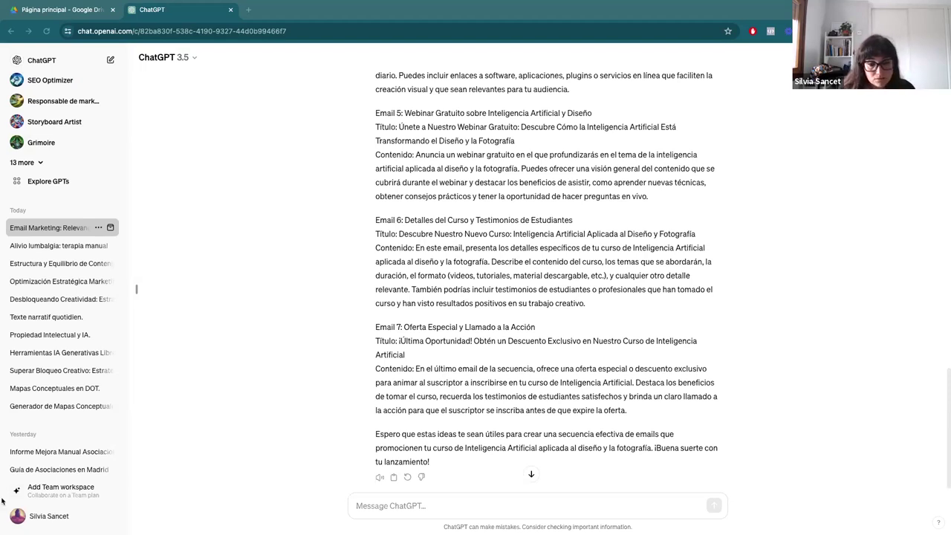
Request an editorial calendar for the previous email sequence, asking at what interval to send emails if the sequence lasts [7 días].
{"action": "left_click", "coordinate": [368, 509]}
{"action": "type", "text": "Diseña un calendario editorial para la secuencia de e-mails anterior. Dime cuántos días debo enviar un e-mail si quiero que la secuencia dure [7 días]."}
{"action": "key", "text": "Return"}
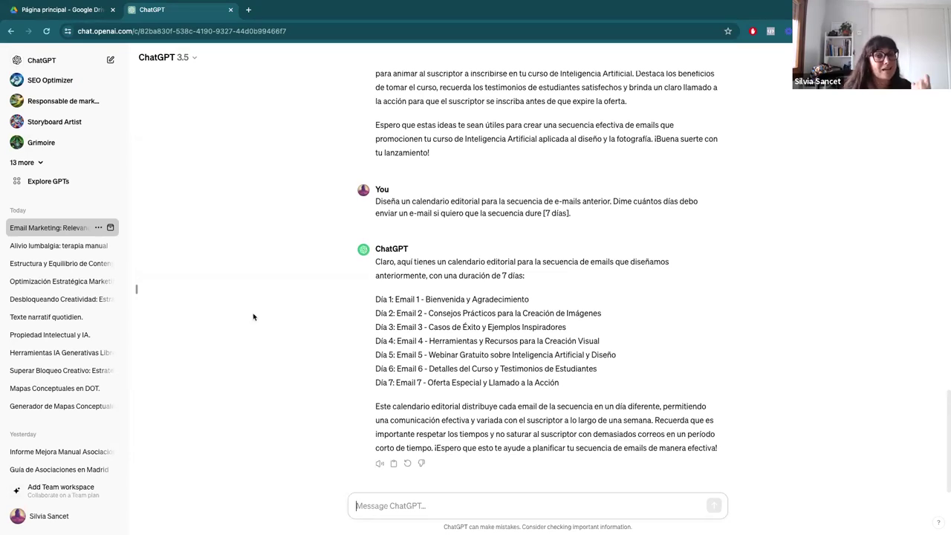
Send the follow-up request "desarrolla el mail 4" and look over the developed email.
{"action": "scroll", "coordinate": [253, 316], "scroll_direction": "up", "scroll_amount": 10}
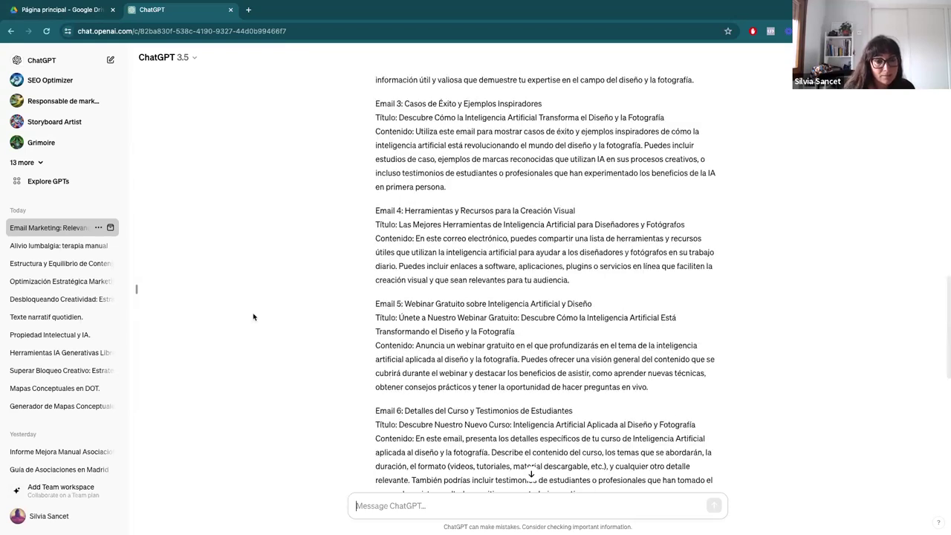
{"action": "scroll", "coordinate": [252, 316], "scroll_direction": "down", "scroll_amount": 3}
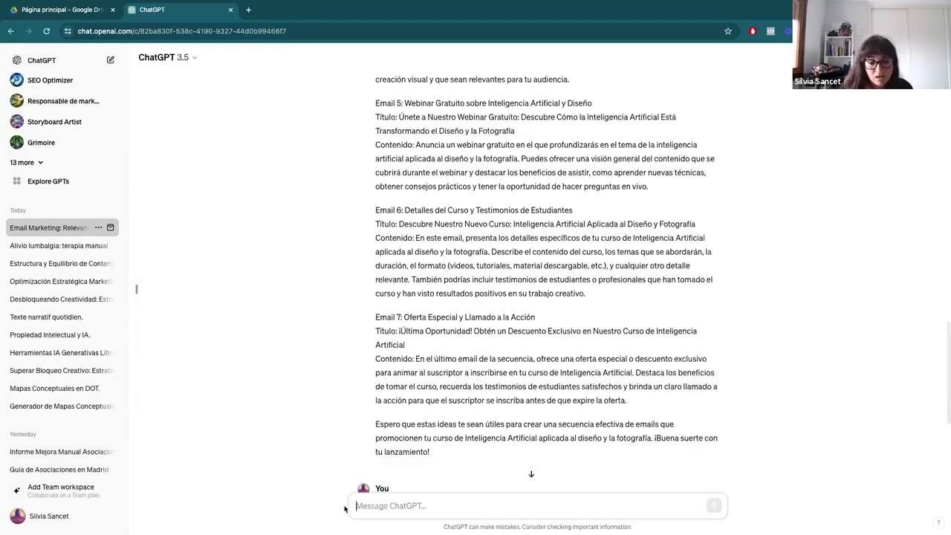
{"action": "type", "text": "desarrolla "}
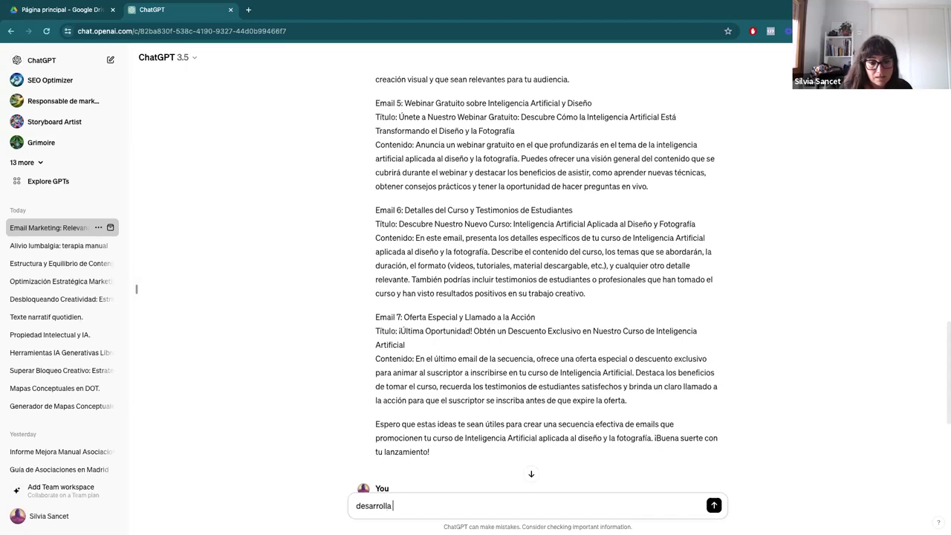
{"action": "type", "text": "el mail 4"}
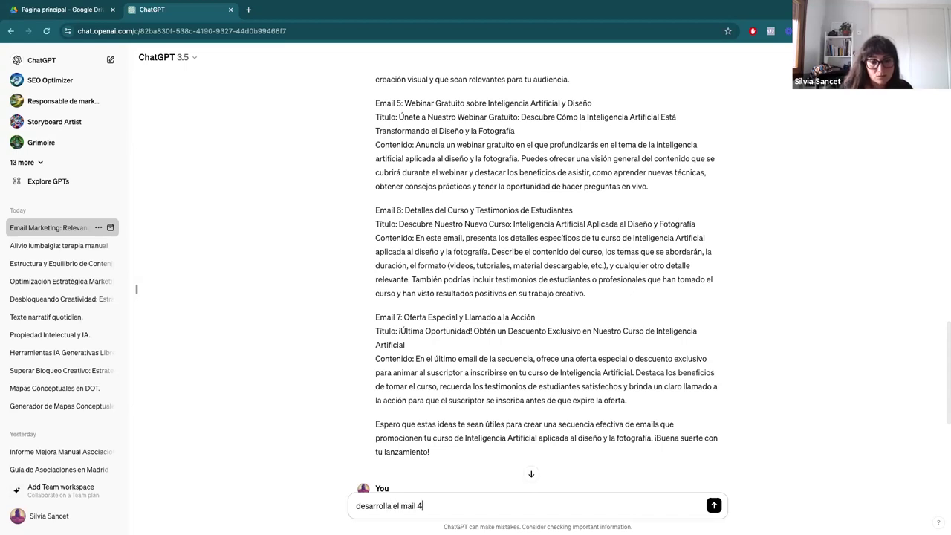
{"action": "key", "text": "Return"}
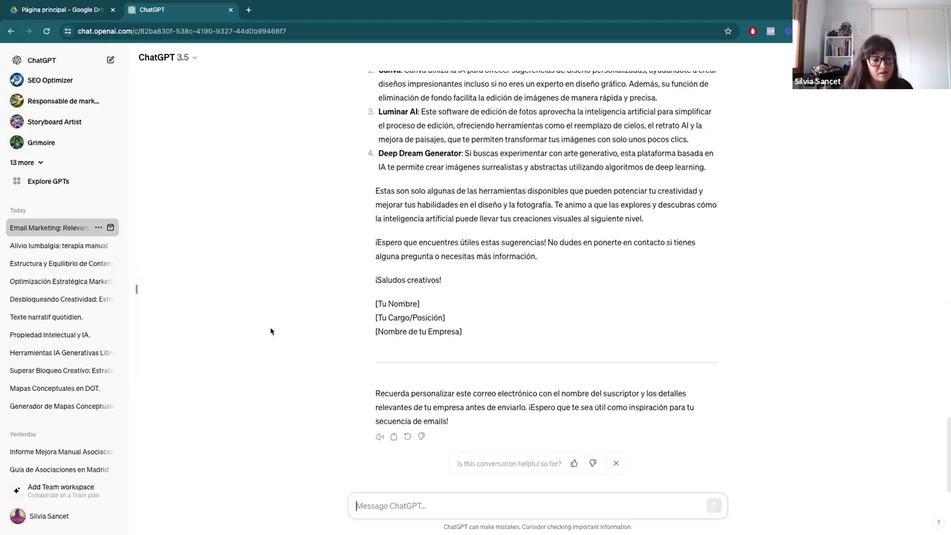
{"action": "scroll", "coordinate": [266, 329], "scroll_direction": "up", "scroll_amount": 5}
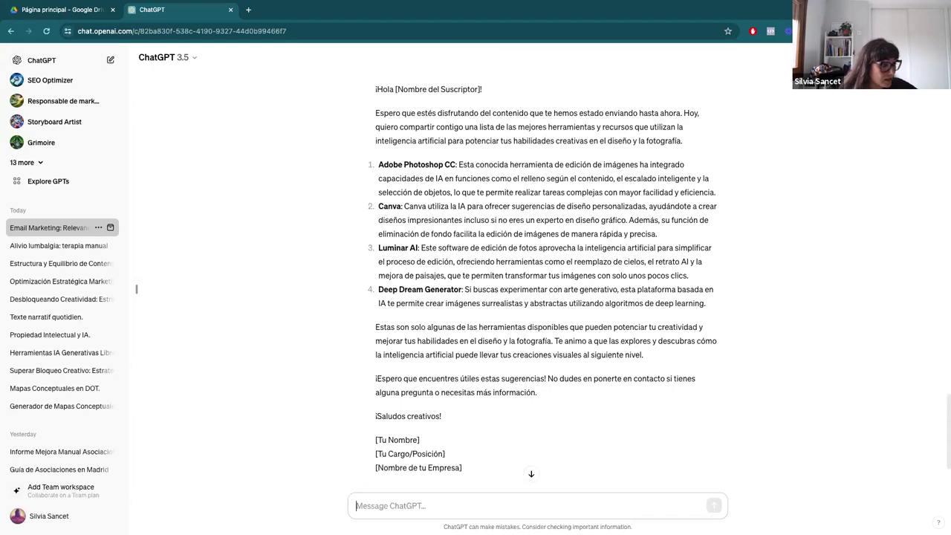
{"action": "key", "text": "ctrl+Up"}
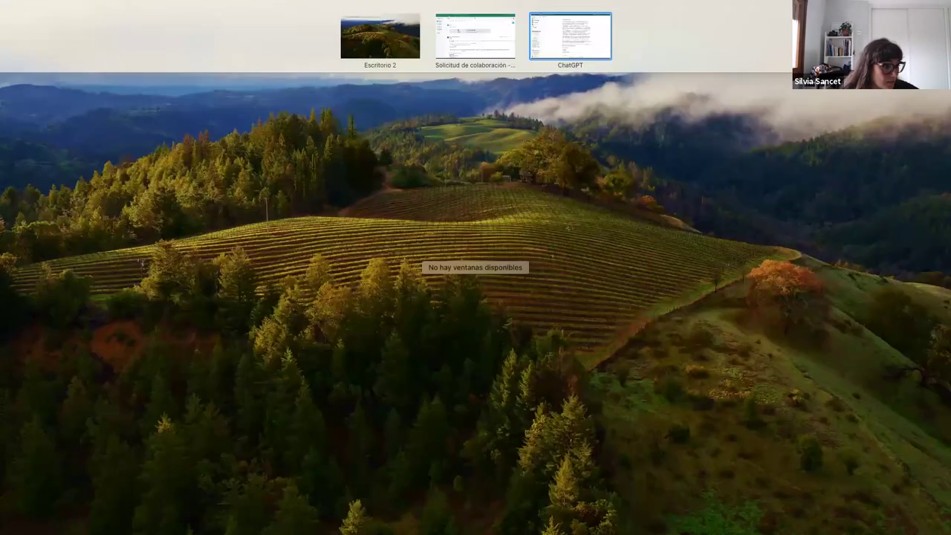
{"action": "key", "text": "Escape"}
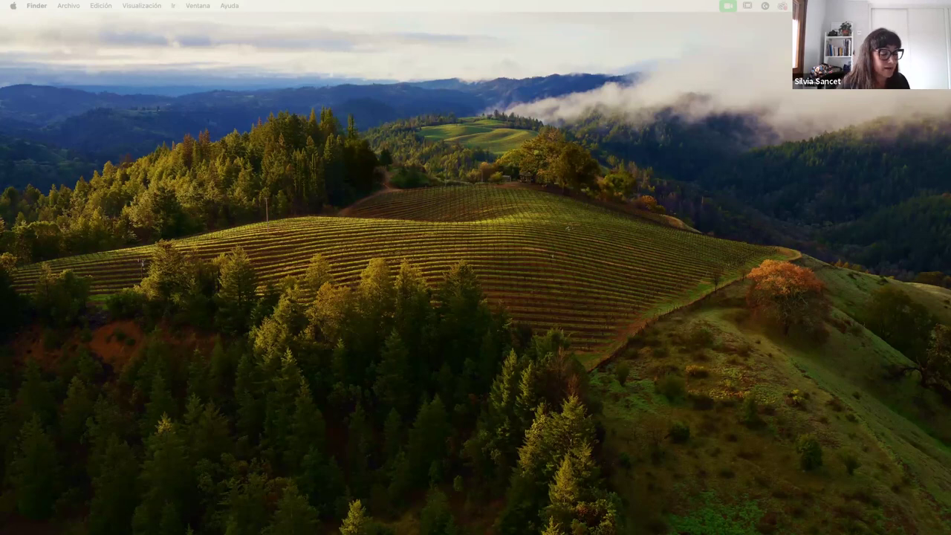
{"action": "key", "text": "ctrl+Up"}
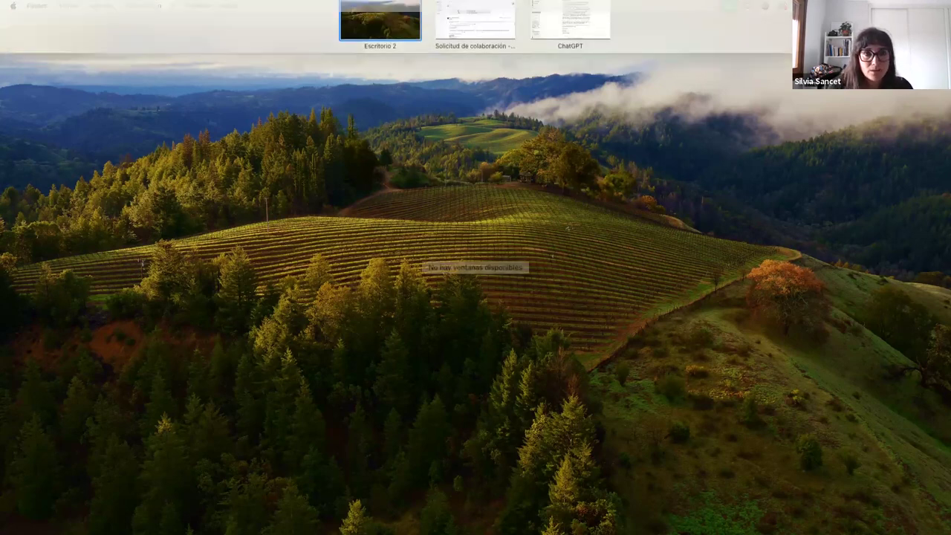
{"action": "left_click", "coordinate": [595, 54]}
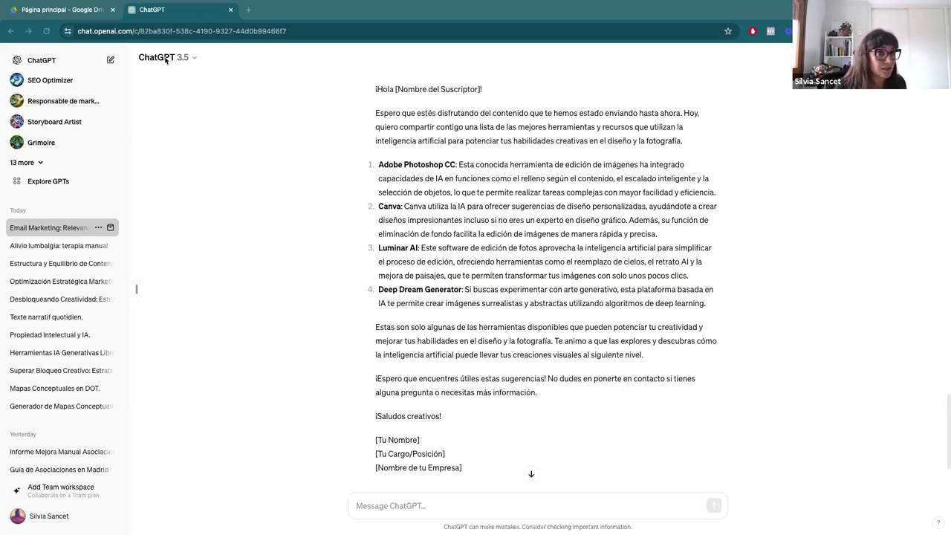
Compare the GPT-4 and GPT-3.5 new-chat pages and leave GPT-4 selected as the model.
{"action": "left_click", "coordinate": [165, 60]}
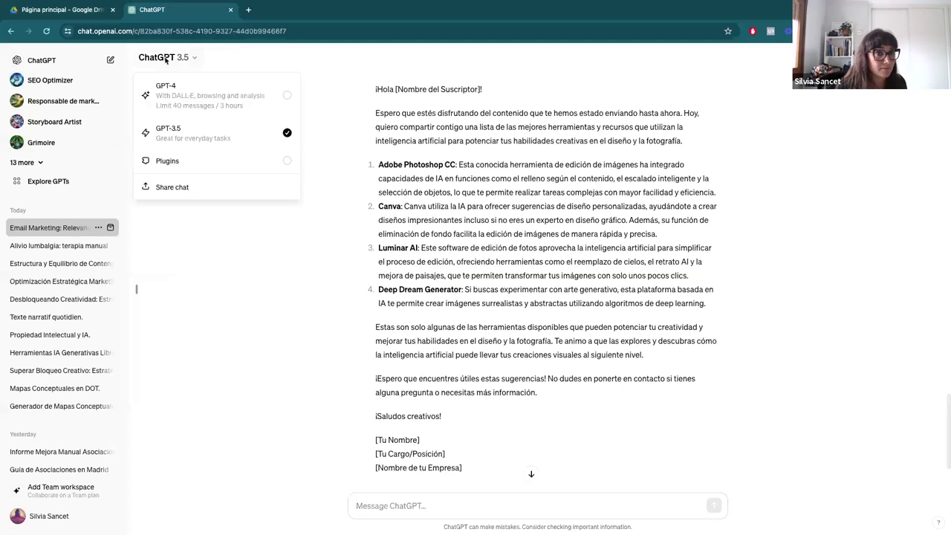
{"action": "left_click", "coordinate": [185, 92]}
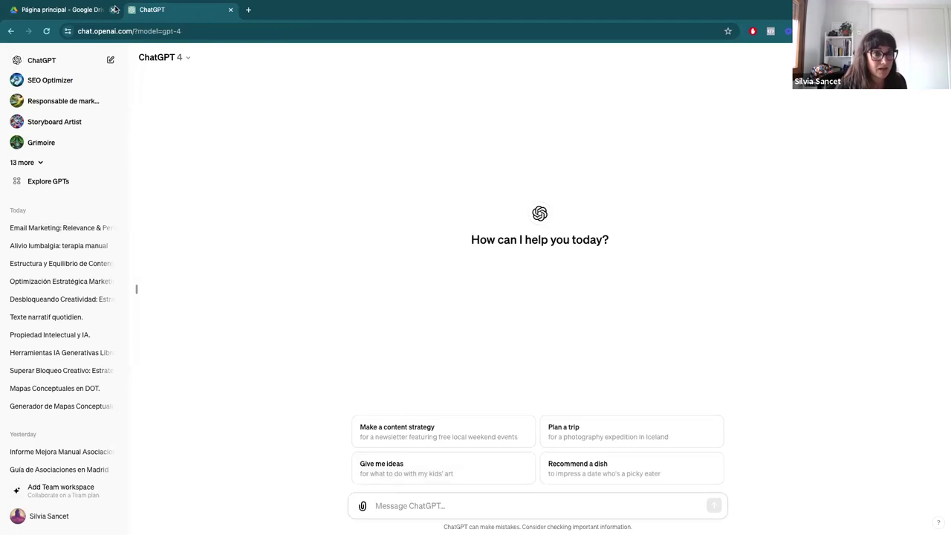
{"action": "left_click", "coordinate": [160, 58]}
{"action": "left_click", "coordinate": [187, 134]}
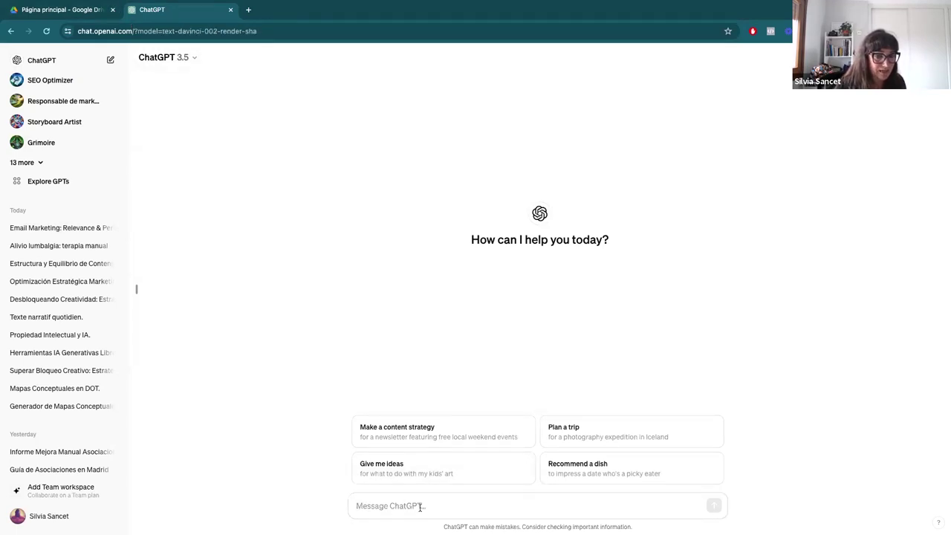
{"action": "left_click", "coordinate": [164, 59]}
{"action": "left_click", "coordinate": [169, 90]}
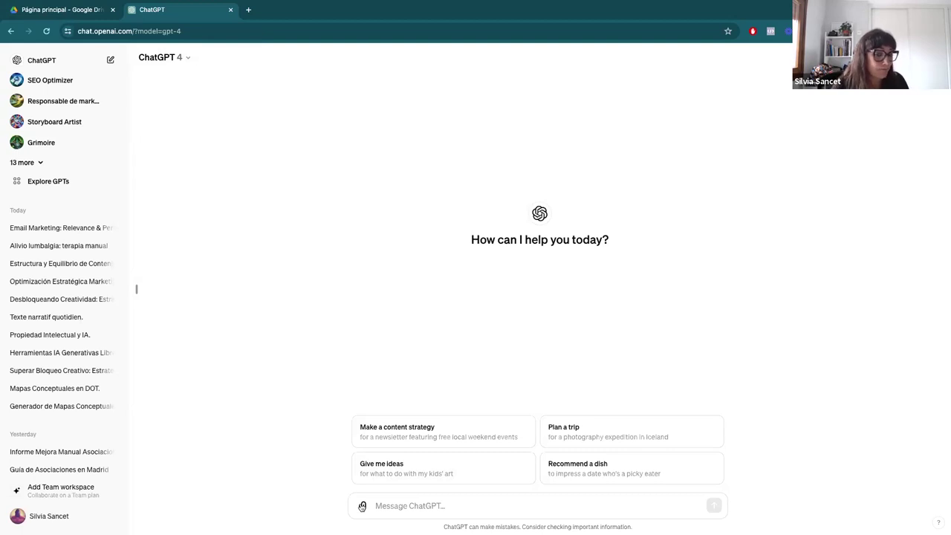
Attach the PDF CREAR ASOCIACIÓN-JUVENTUD MADRID from the Escritorio folder to the new GPT-4 chat message.
{"action": "left_click", "coordinate": [412, 507]}
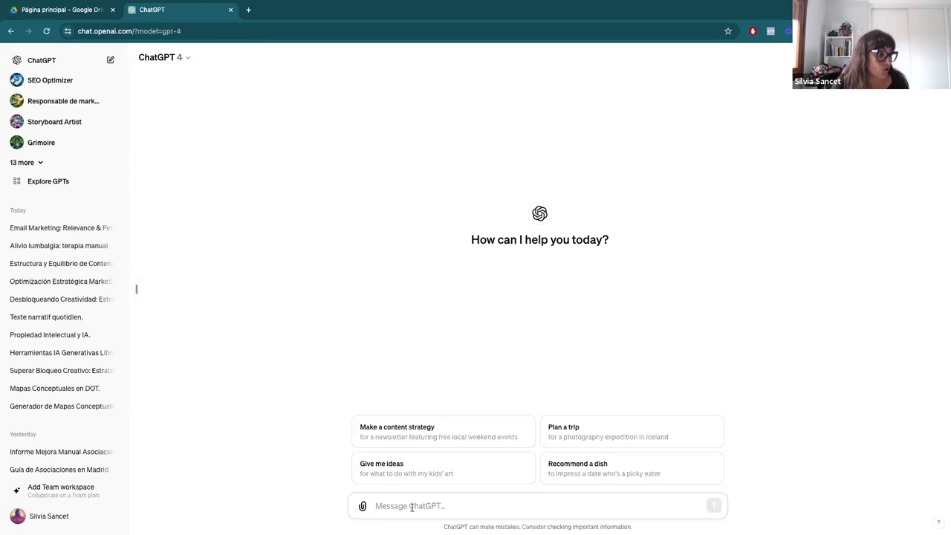
{"action": "left_click", "coordinate": [411, 506]}
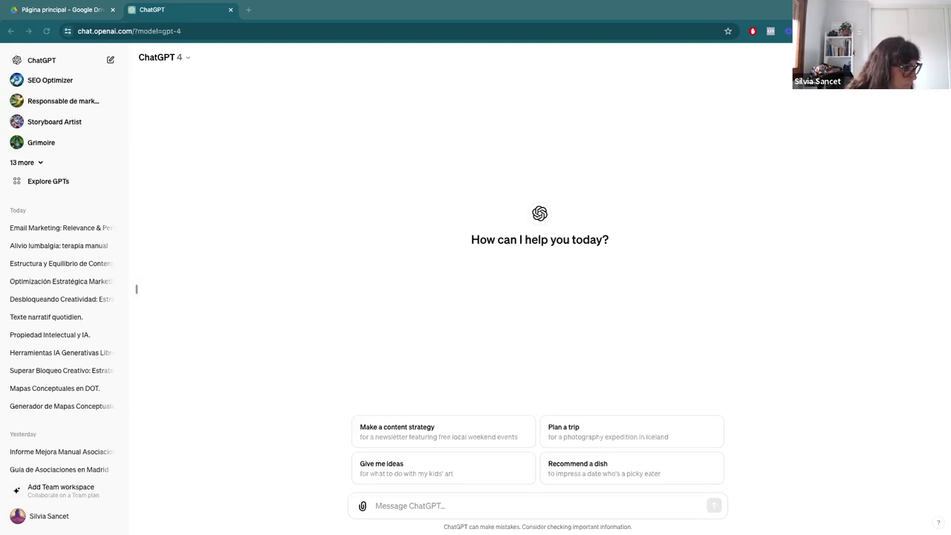
{"action": "left_click", "coordinate": [363, 505]}
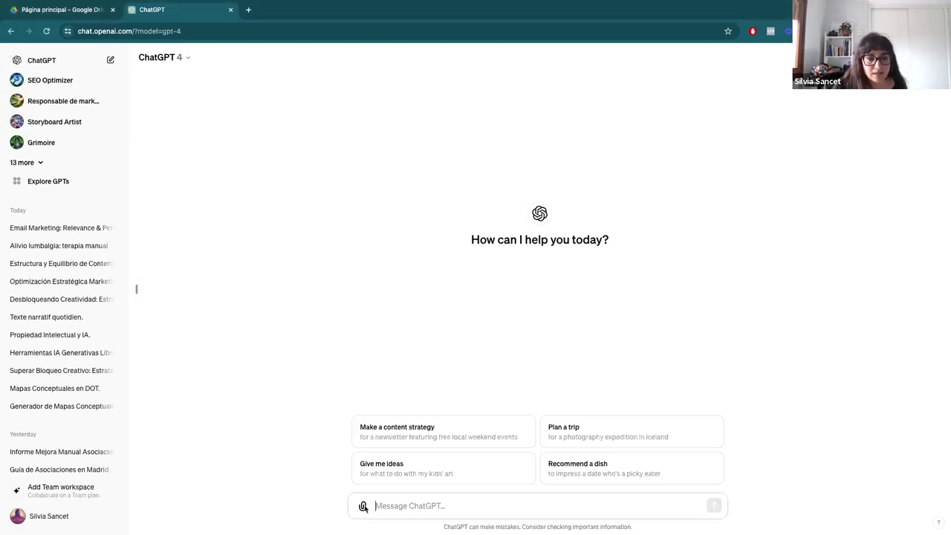
{"action": "left_click", "coordinate": [363, 507]}
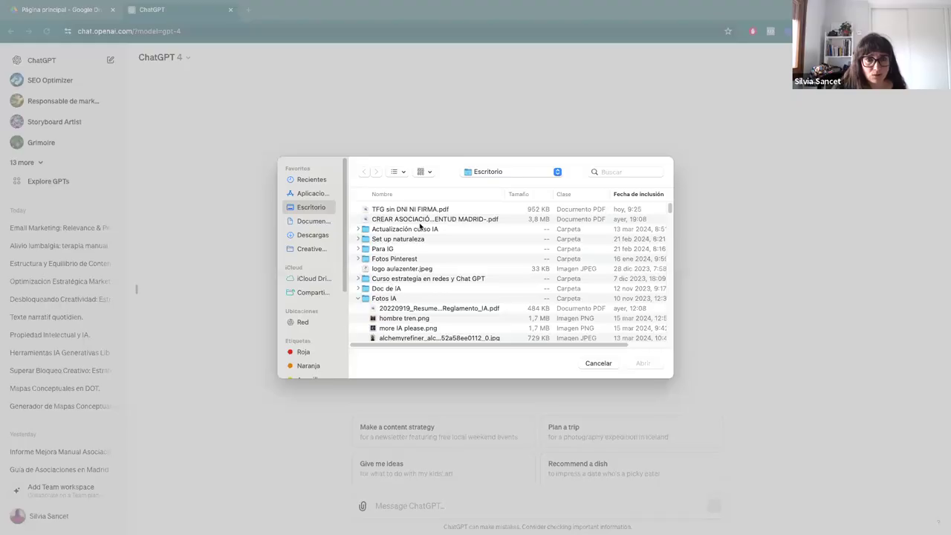
{"action": "left_click", "coordinate": [424, 220]}
{"action": "left_click", "coordinate": [644, 363]}
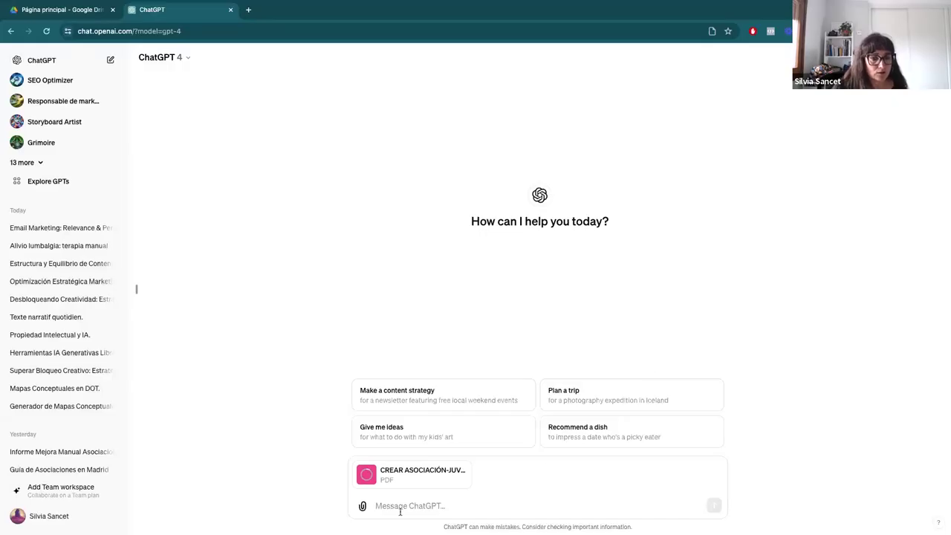
Send the prompt "me puedes hacer un resument de este documento por favor?" with the attached PDF.
{"action": "type", "text": "m"}
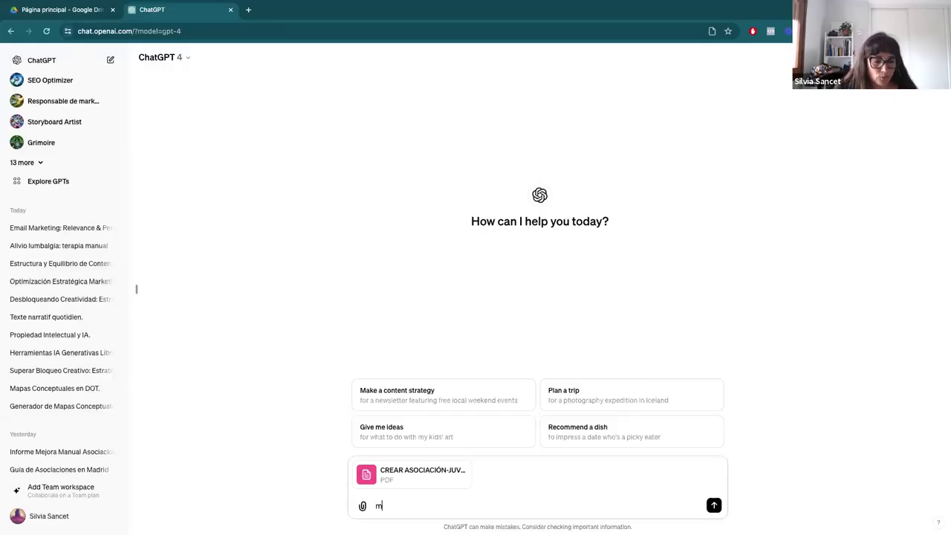
{"action": "type", "text": "e puedes hacer un"}
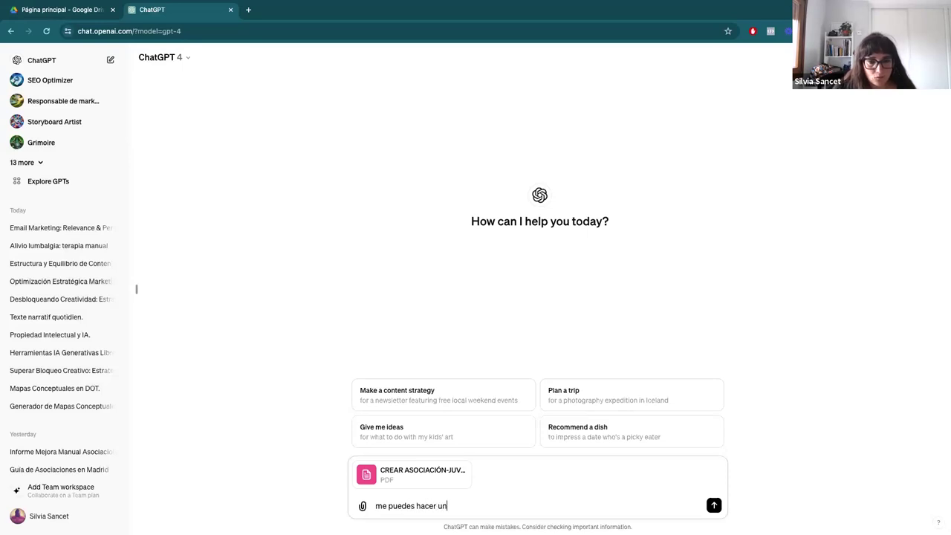
{"action": "type", "text": " resument del"}
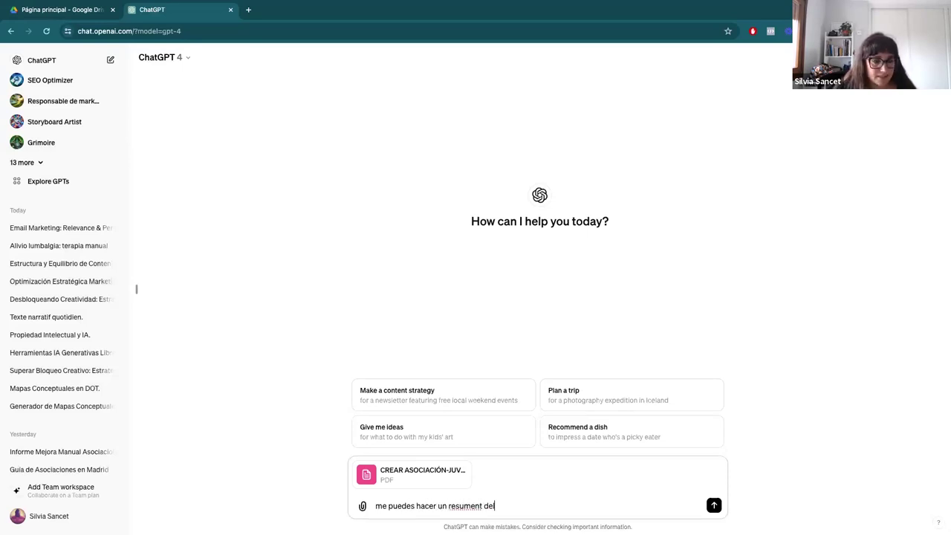
{"action": "key", "text": "BackSpace"}
{"action": "type", "text": " este docu"}
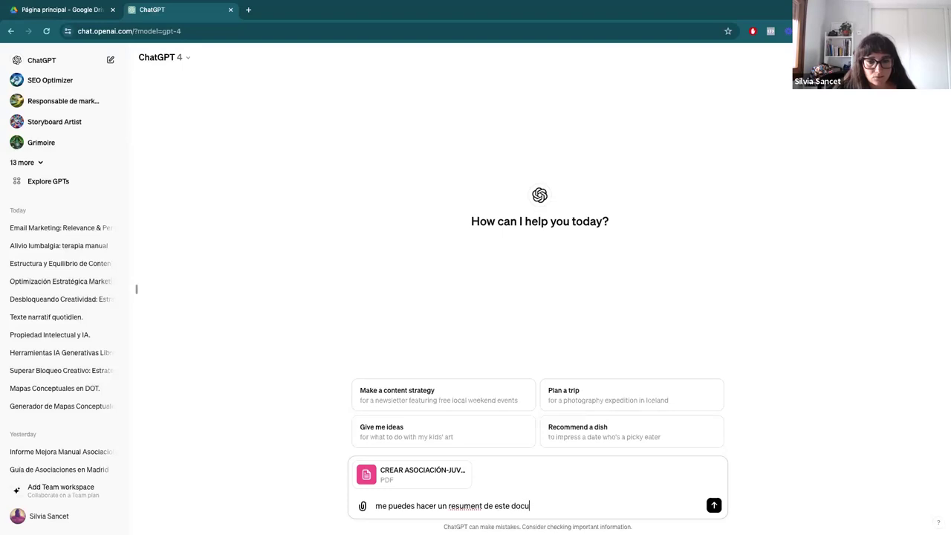
{"action": "type", "text": "ment"}
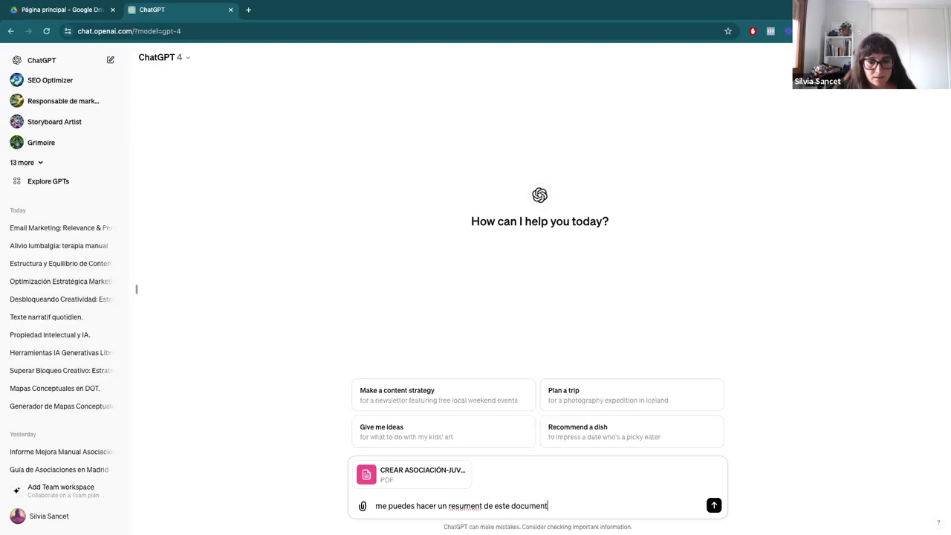
{"action": "type", "text": "o por favor?"}
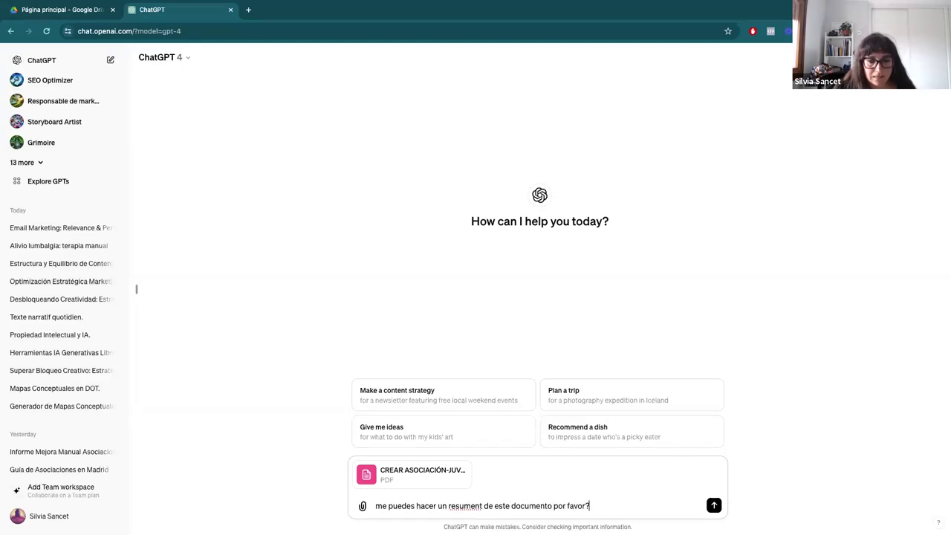
{"action": "key", "text": "Return"}
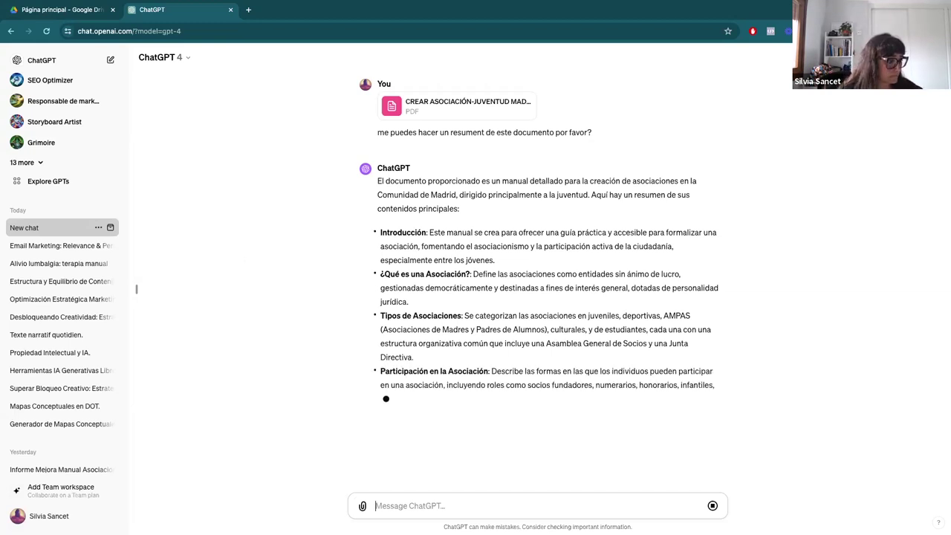
{"action": "key", "text": "ctrl+Left"}
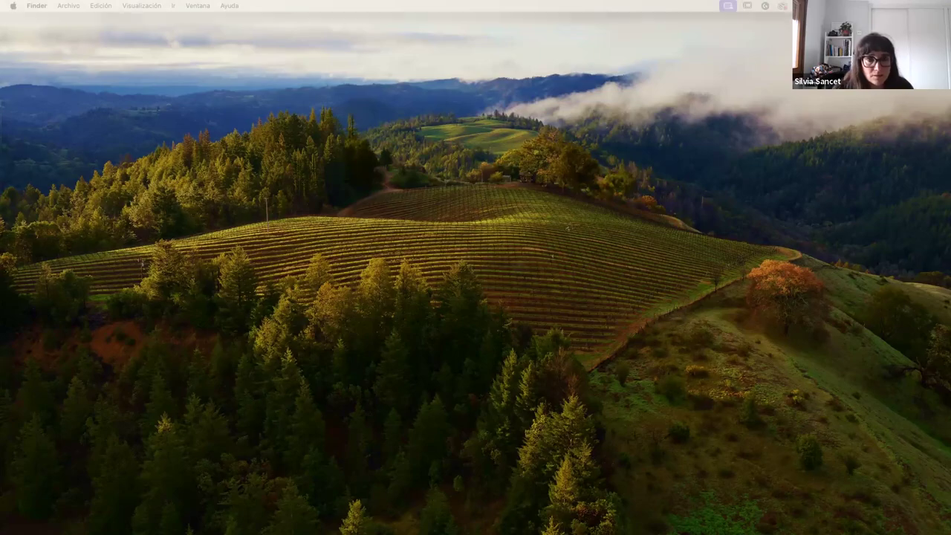
{"action": "key", "text": "ctrl+Up"}
{"action": "left_click", "coordinate": [552, 52]}
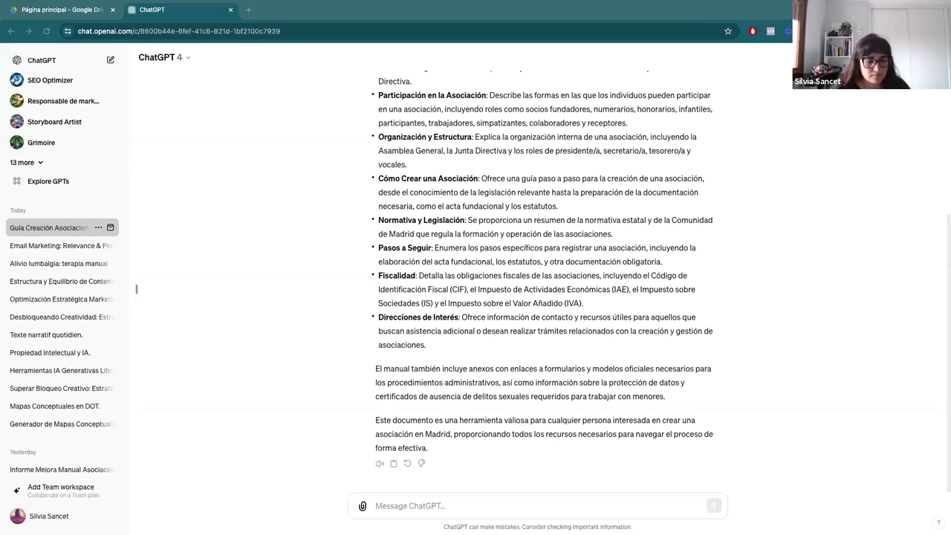
Request "un resumen más largo y detallado" with the conclusions drawn, removing the part about reading the charts from the draft before sending.
{"action": "left_click", "coordinate": [381, 510]}
{"action": "type", "text": "Necesitaría un resumen más largo y detallado, y si puedes leer también los gráficos y dime qué conclusiones sacas"}
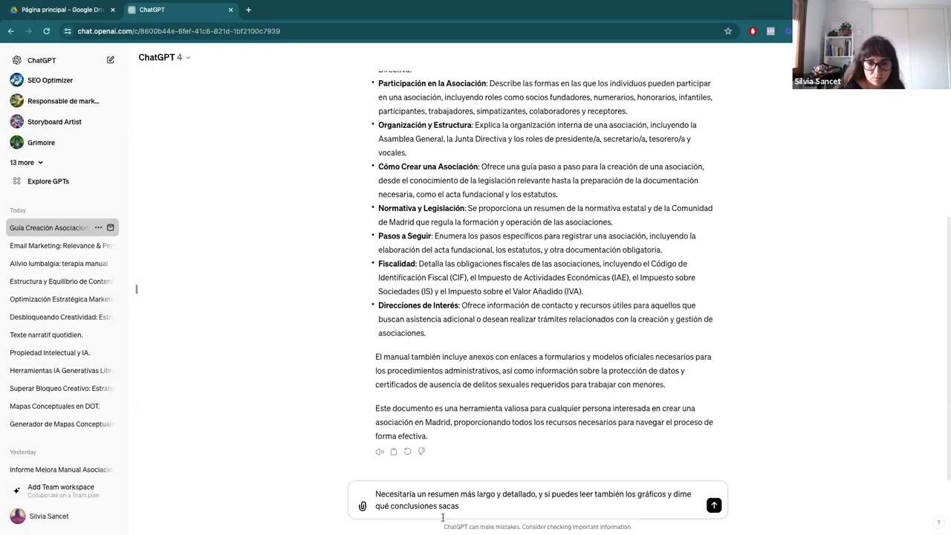
{"action": "left_click_drag", "start_coordinate": [667, 494], "coordinate": [597, 494]}
{"action": "key", "text": "BackSpace"}
{"action": "key", "text": "BackSpace"}
{"action": "key", "text": "BackSpace"}
{"action": "key", "text": "BackSpace"}
{"action": "key", "text": "BackSpace"}
{"action": "key", "text": "BackSpace"}
{"action": "key", "text": "BackSpace"}
{"action": "key", "text": "BackSpace"}
{"action": "key", "text": "BackSpace"}
{"action": "key", "text": "BackSpace"}
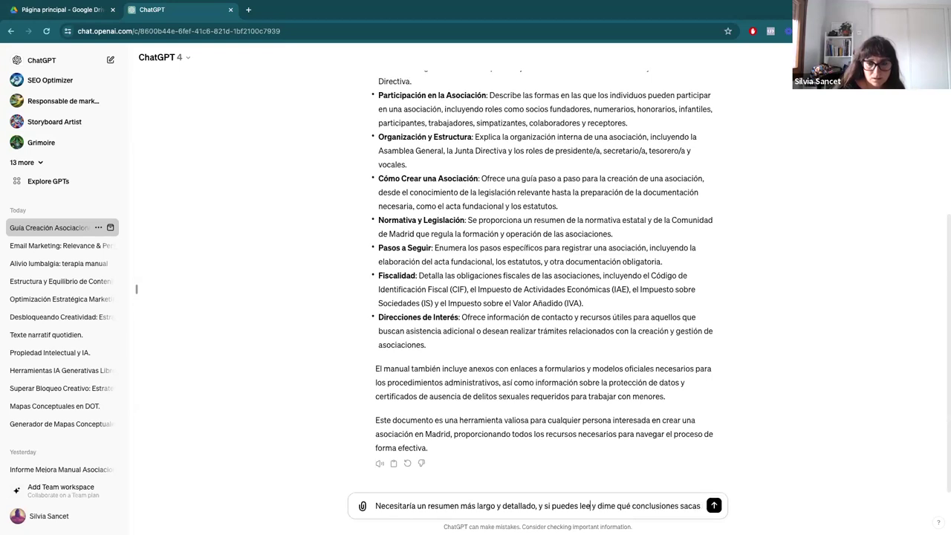
{"action": "key", "text": "BackSpace"}
{"action": "key", "text": "BackSpace"}
{"action": "key", "text": "BackSpace"}
{"action": "key", "text": "BackSpace"}
{"action": "key", "text": "BackSpace"}
{"action": "key", "text": "BackSpace"}
{"action": "key", "text": "BackSpace"}
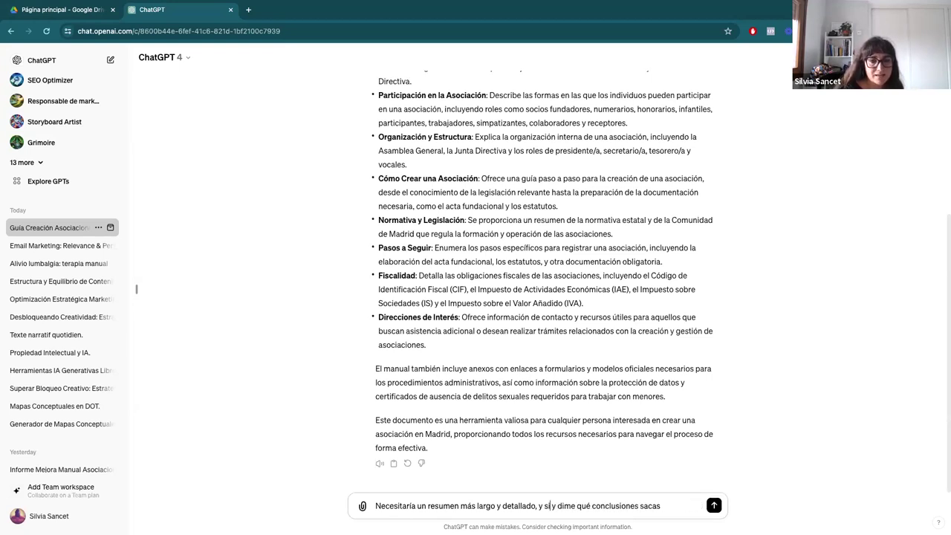
{"action": "key", "text": "BackSpace"}
{"action": "key", "text": "BackSpace"}
{"action": "key", "text": "Return"}
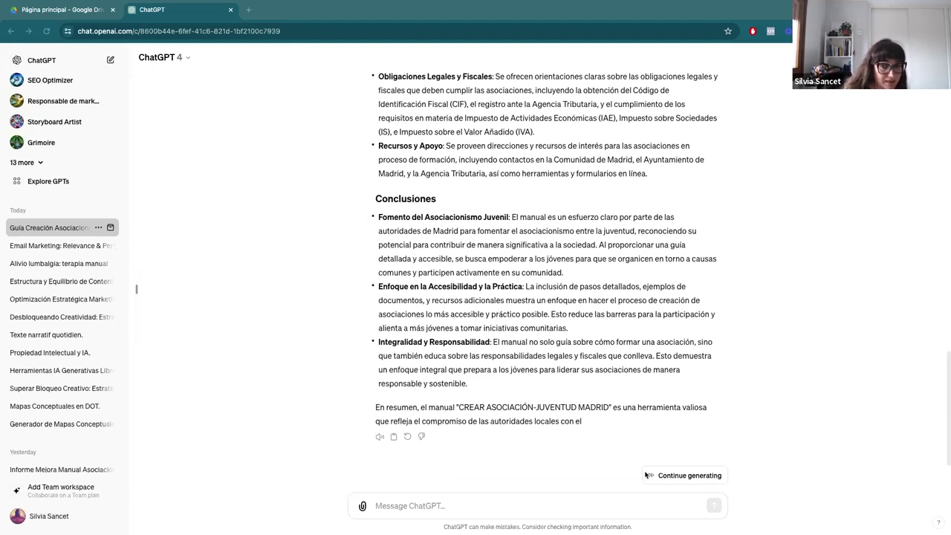
Continue generating the cut-off summary and send "Analiza la página 8 y dame esta información en tabla para que la tenga concisa y clara".
{"action": "left_click", "coordinate": [685, 477]}
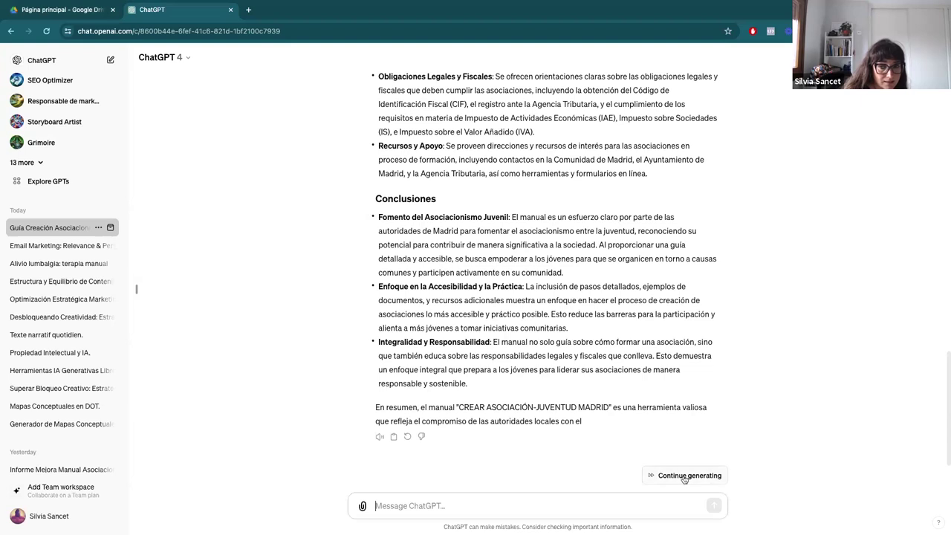
{"action": "left_click", "coordinate": [684, 476]}
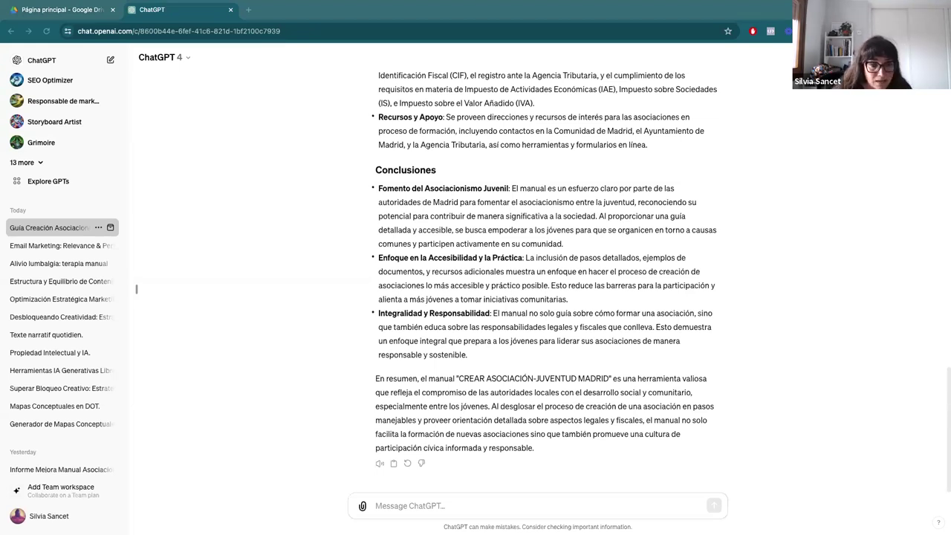
{"action": "left_click", "coordinate": [541, 503]}
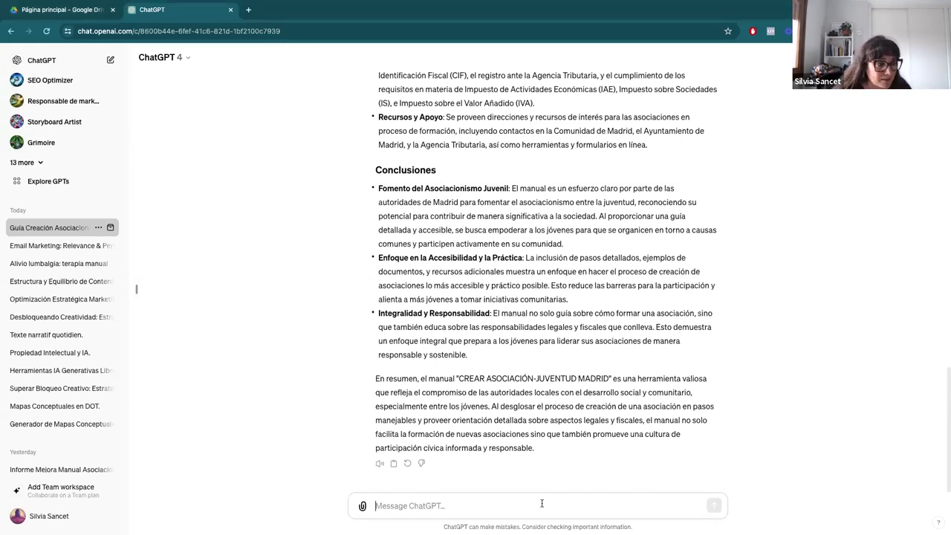
{"action": "type", "text": "Analiza la página 8 y dame esta información en tabla para que la tenga concisa y clara"}
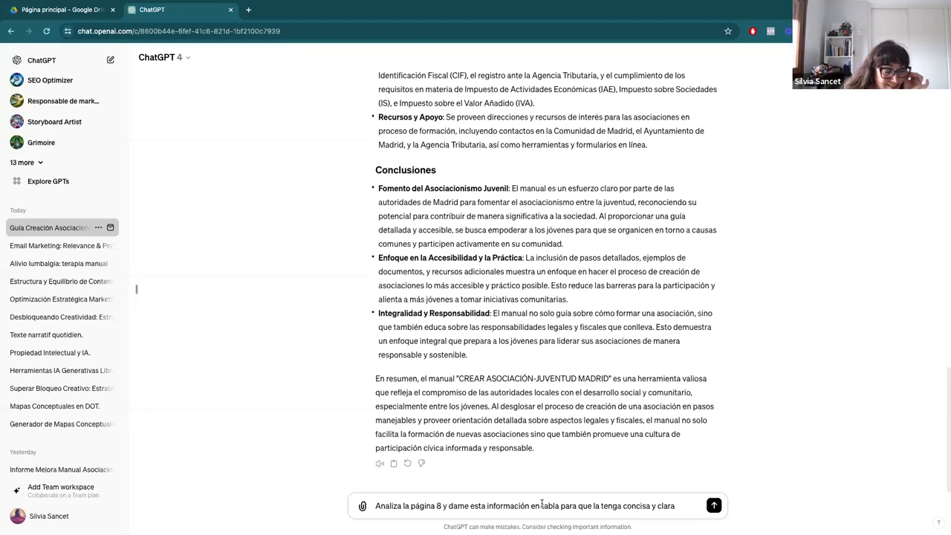
{"action": "key", "text": "Return"}
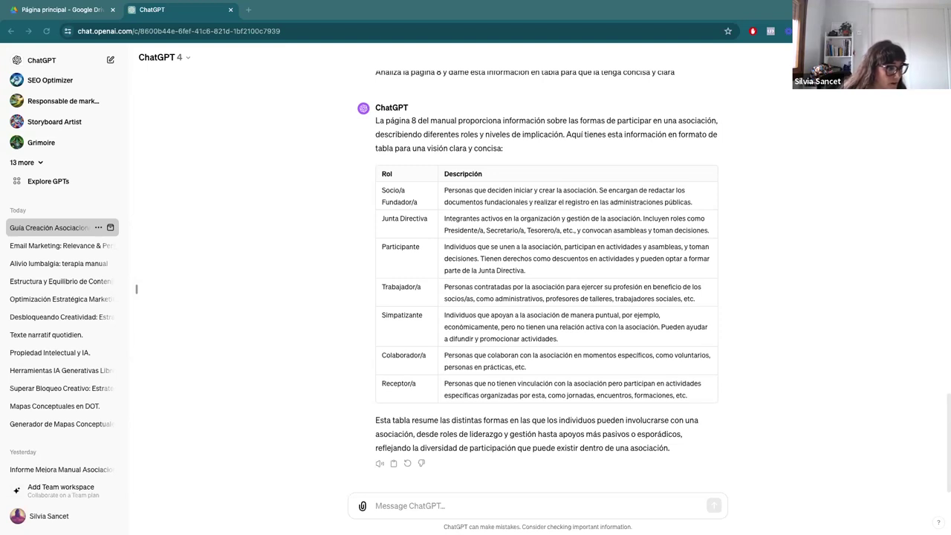
Ask for a rereading of the whole document and a table of everything to know, for a Power Point presentation of key points for the team.
{"action": "left_click", "coordinate": [479, 513]}
{"action": "type", "text": "Vuelve a leer todo el documento y pon en una tabla todo lo que deba saber de él. Imagínate que tengo que hacer una presentación en Power Point con los puntos clave de este informe para que mi equipo esté al día"}
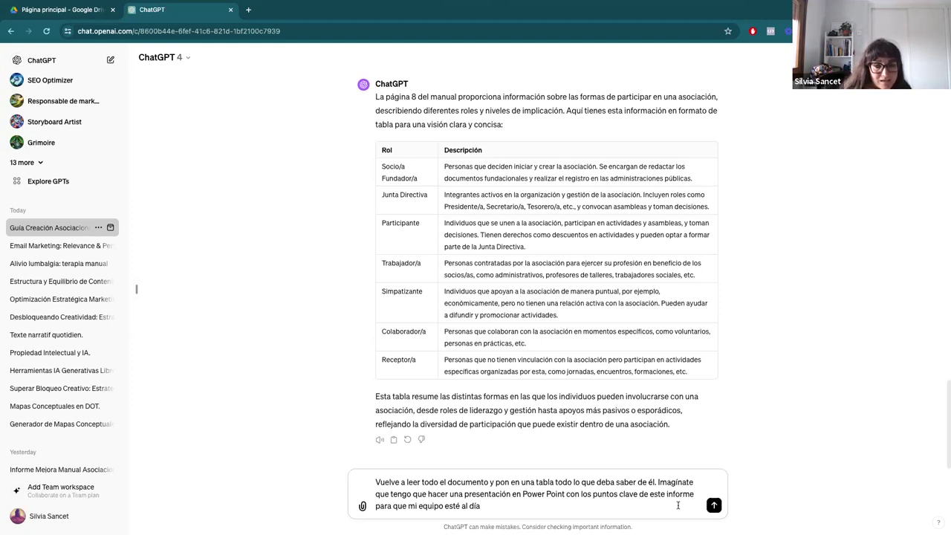
{"action": "left_click", "coordinate": [714, 505]}
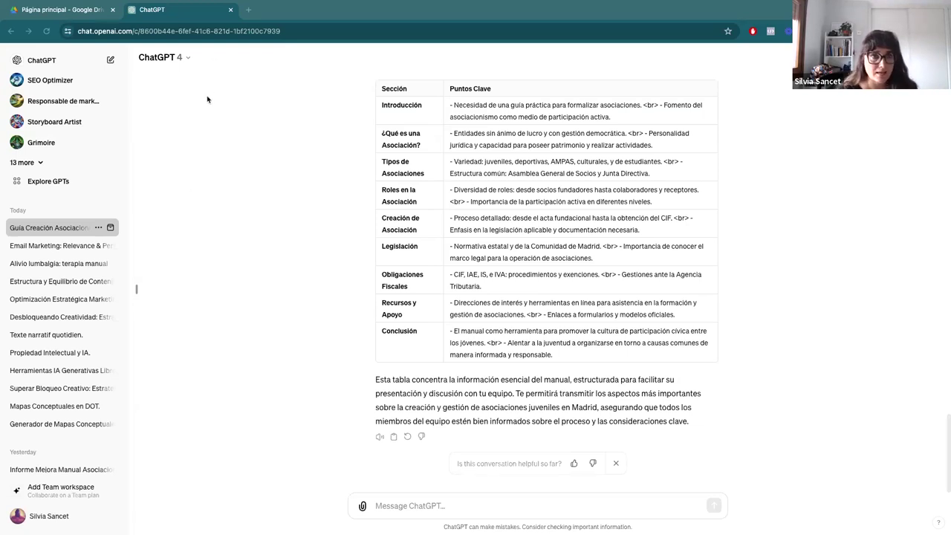
Open Google Drive in a new browser tab.
{"action": "left_click", "coordinate": [251, 10]}
{"action": "left_click", "coordinate": [178, 10]}
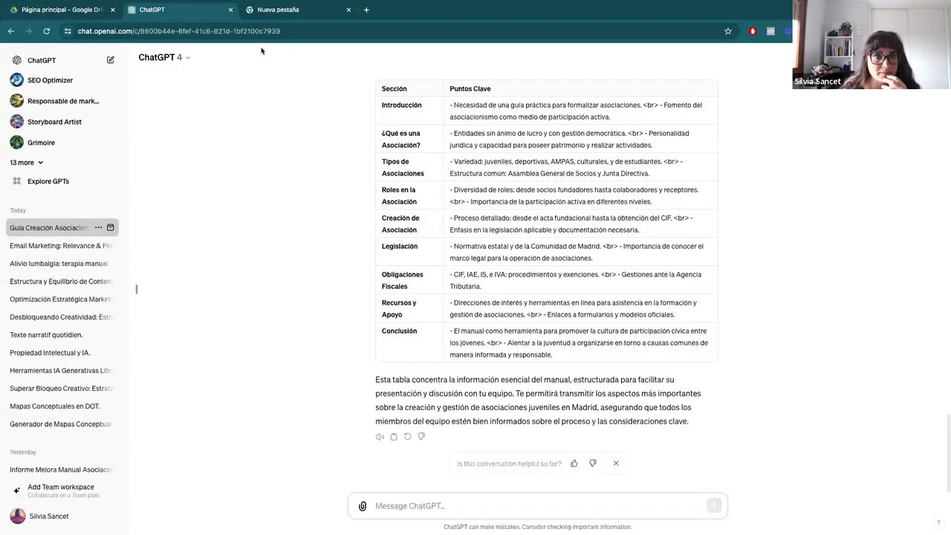
{"action": "left_click", "coordinate": [285, 10]}
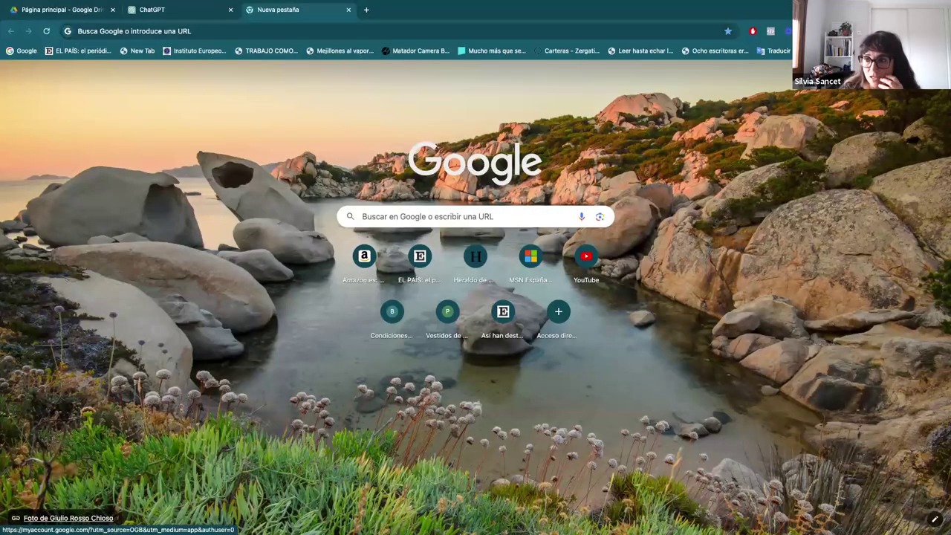
{"action": "left_click", "coordinate": [917, 73]}
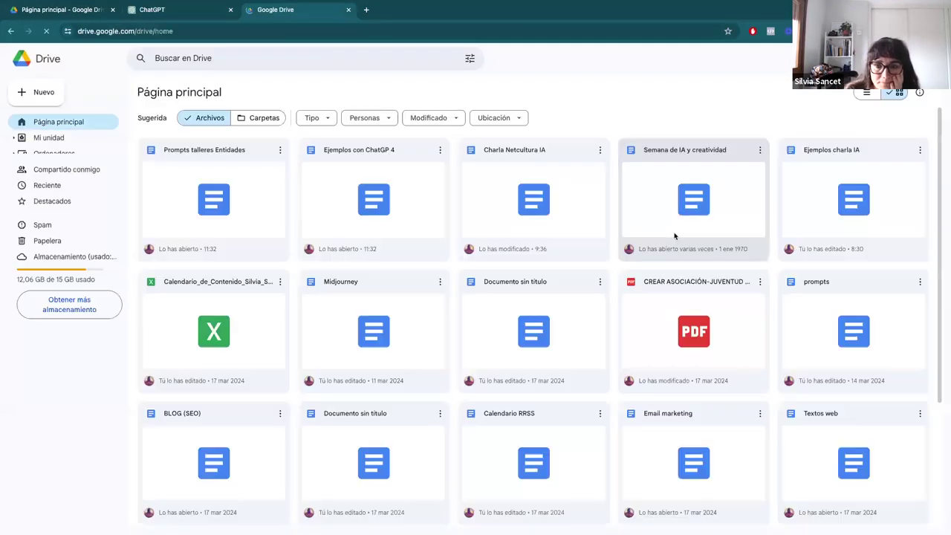
Search Drive for "malaga" to open the Vivienda Malaga spreadsheet, and return to the Drive results page.
{"action": "scroll", "coordinate": [669, 312], "scroll_direction": "down", "scroll_amount": 3}
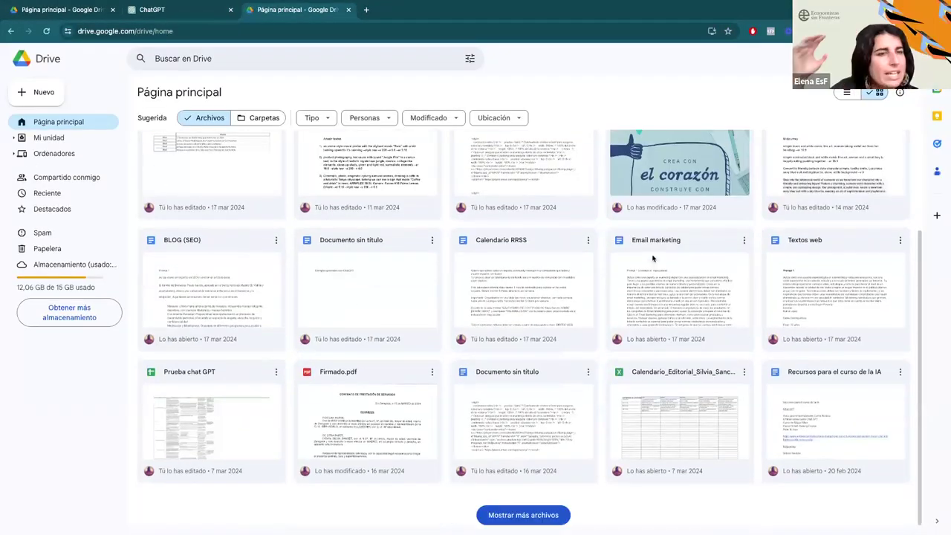
{"action": "left_click", "coordinate": [537, 514]}
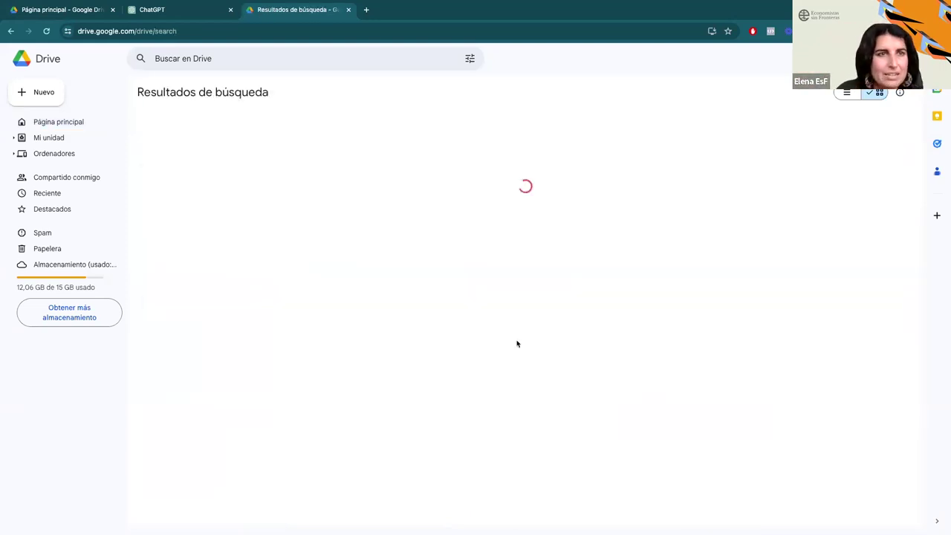
{"action": "scroll", "coordinate": [517, 344], "scroll_direction": "down", "scroll_amount": 5}
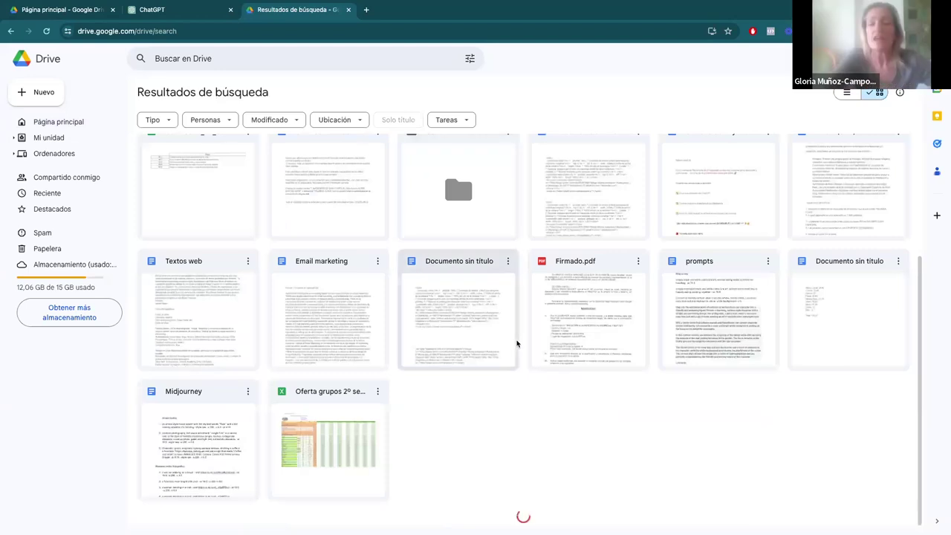
{"action": "scroll", "coordinate": [515, 341], "scroll_direction": "down", "scroll_amount": 5}
{"action": "scroll", "coordinate": [515, 342], "scroll_direction": "up", "scroll_amount": 3}
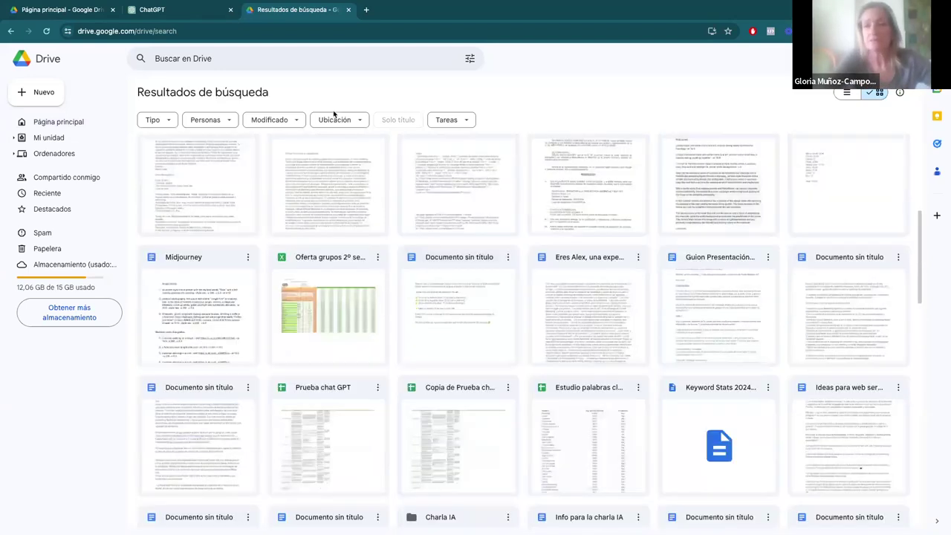
{"action": "left_click", "coordinate": [324, 62]}
{"action": "type", "text": "malaga"}
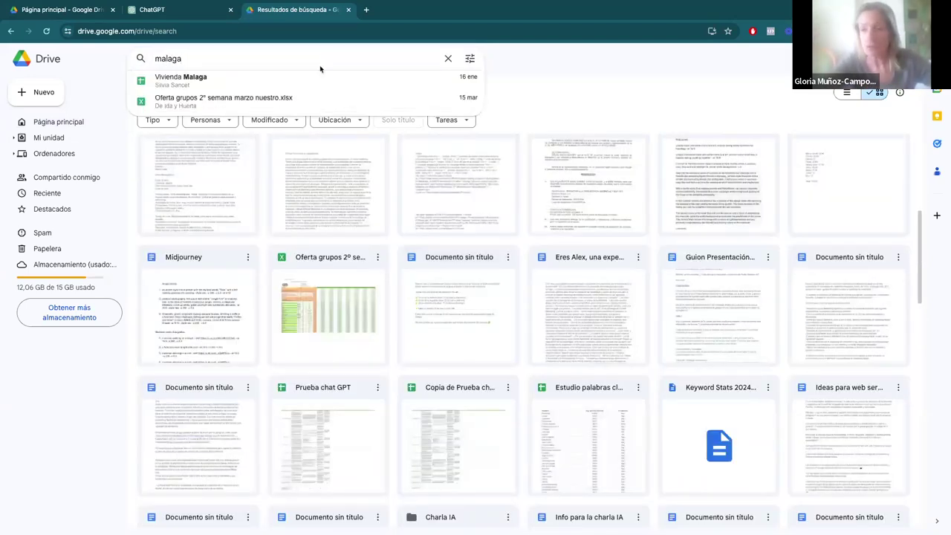
{"action": "left_click", "coordinate": [277, 81]}
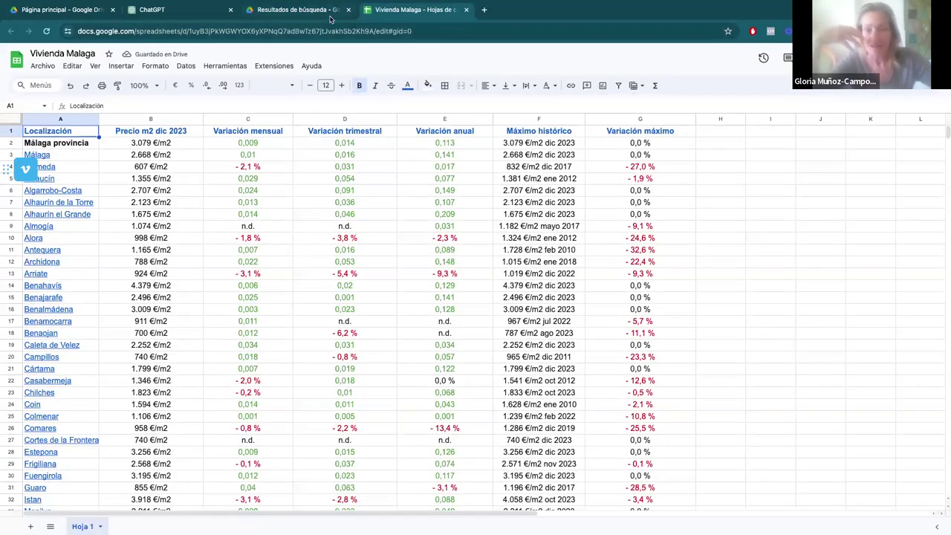
{"action": "left_click", "coordinate": [331, 13]}
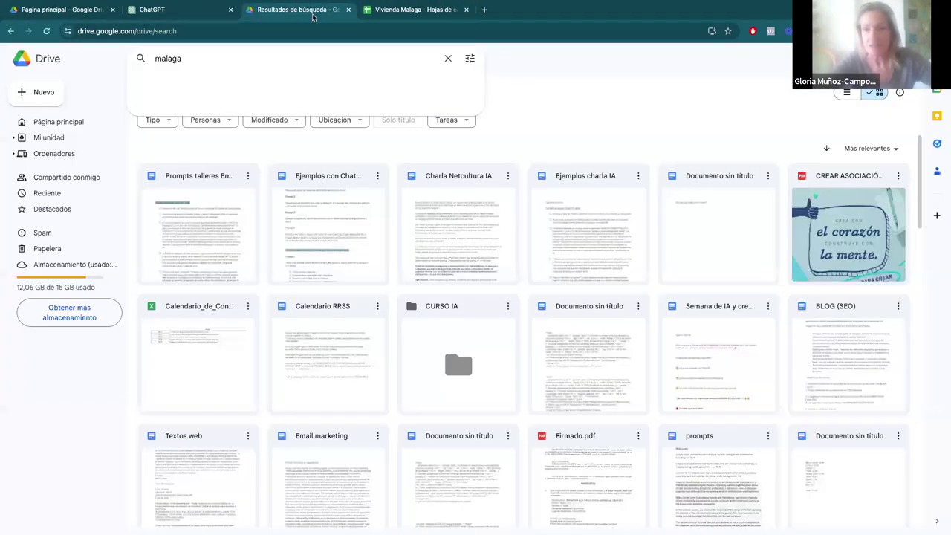
Download the Vivienda Malaga spreadsheet as a Microsoft Excel (.xlsx) file.
{"action": "left_click", "coordinate": [383, 15]}
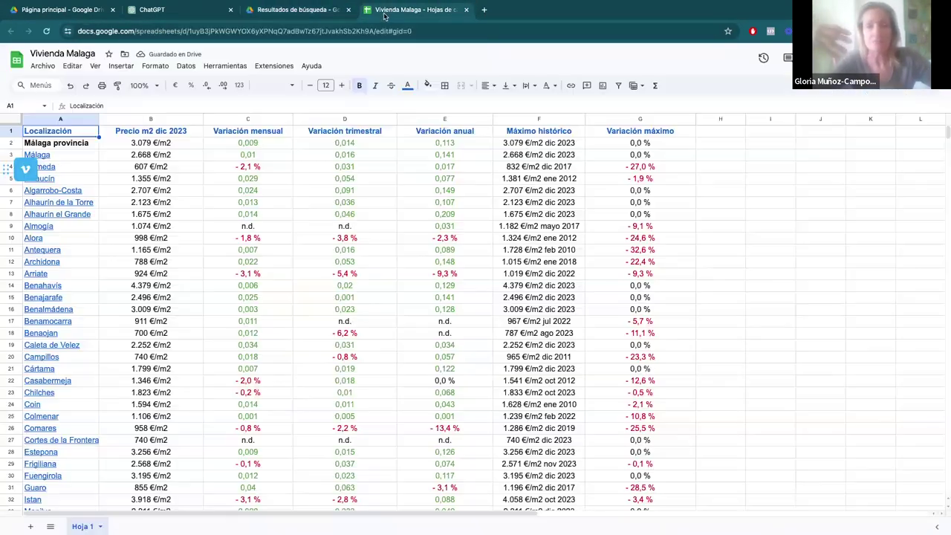
{"action": "left_click", "coordinate": [43, 65]}
{"action": "mouse_move", "coordinate": [89, 187]}
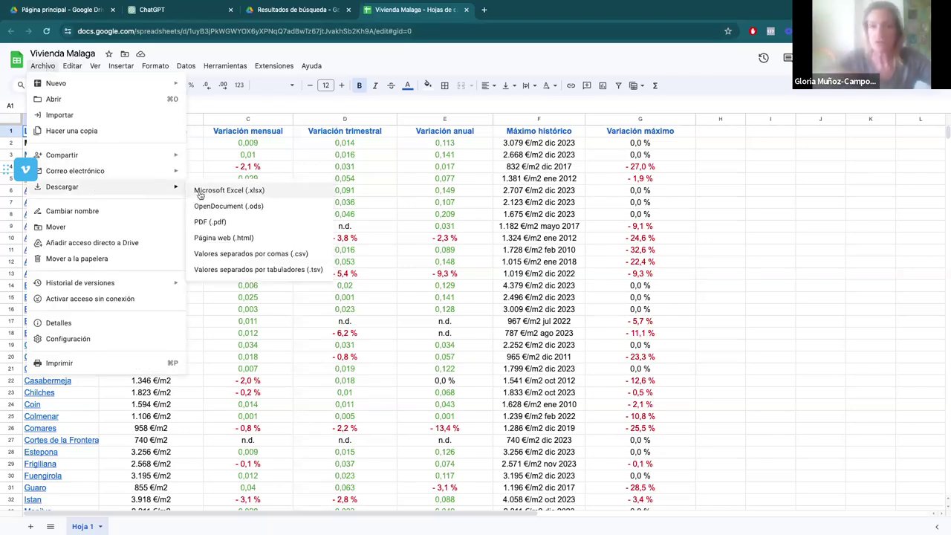
{"action": "left_click", "coordinate": [208, 191]}
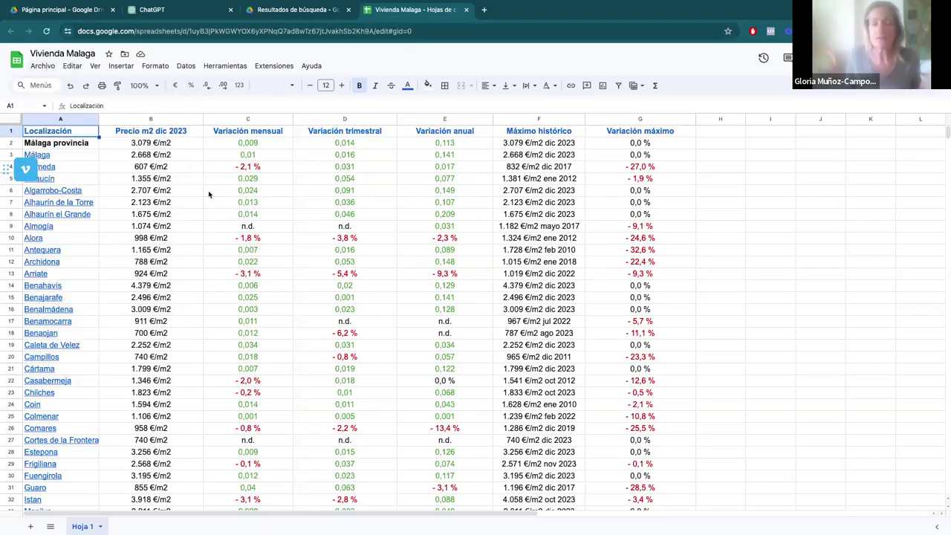
Switch to ChatGPT and look over the Plus and Team plan comparison, along with the account options.
{"action": "left_click", "coordinate": [208, 10]}
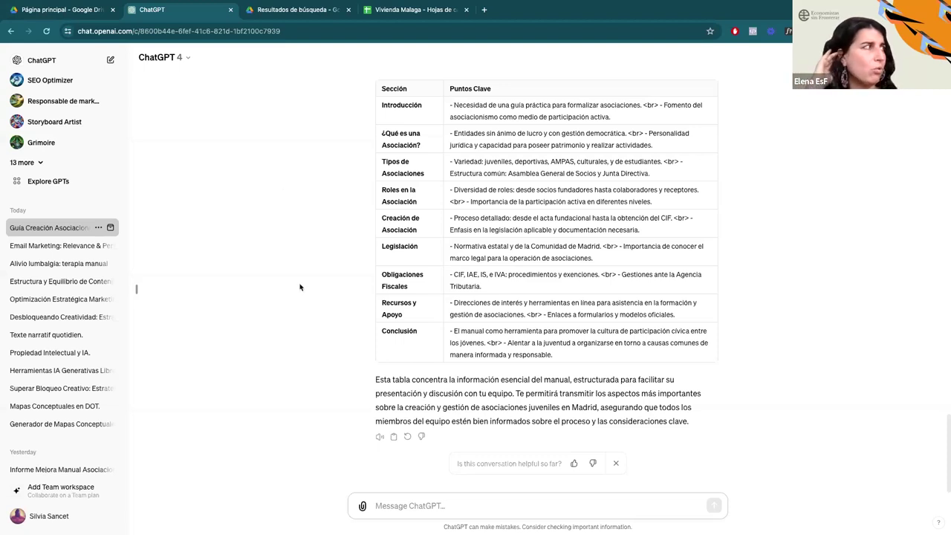
{"action": "left_click", "coordinate": [56, 495]}
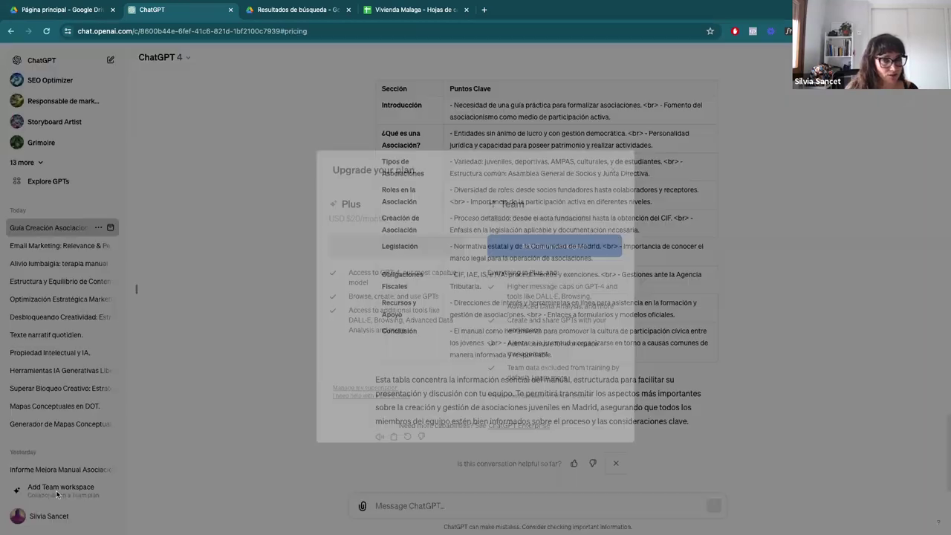
{"action": "left_click", "coordinate": [614, 162]}
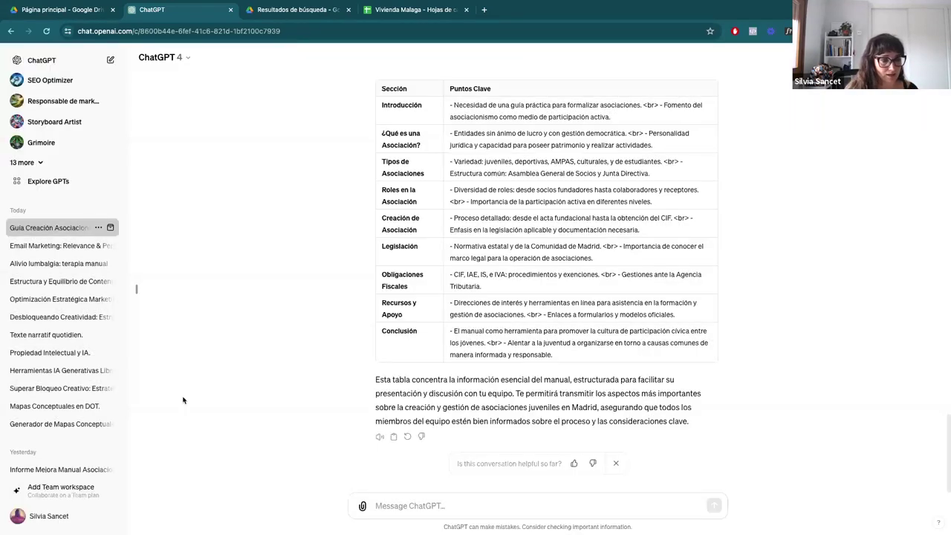
{"action": "left_click", "coordinate": [39, 520]}
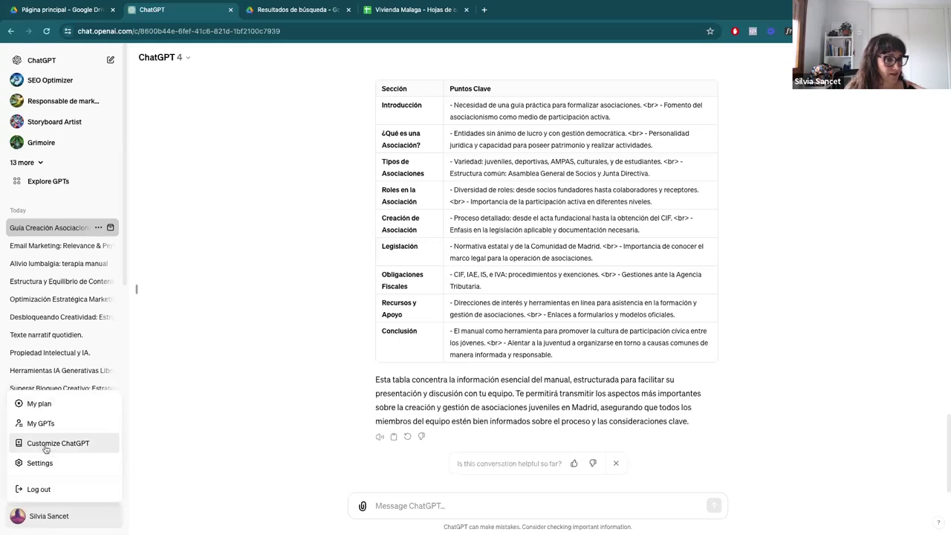
{"action": "left_click", "coordinate": [160, 507]}
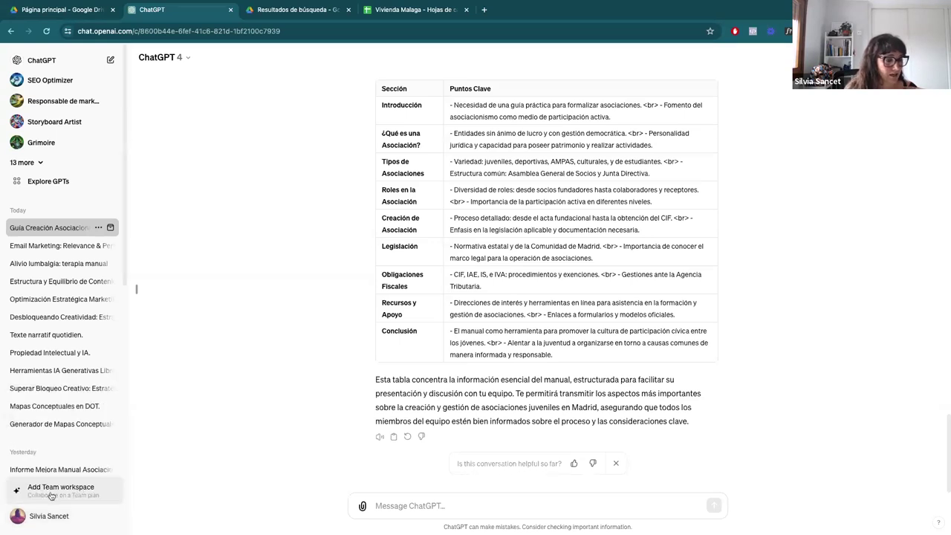
{"action": "left_click", "coordinate": [51, 494]}
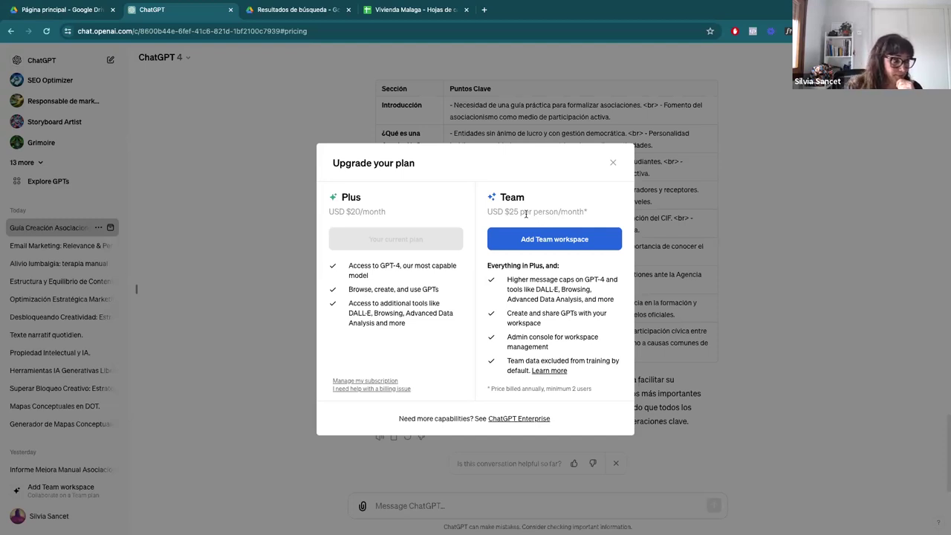
{"action": "left_click", "coordinate": [613, 163]}
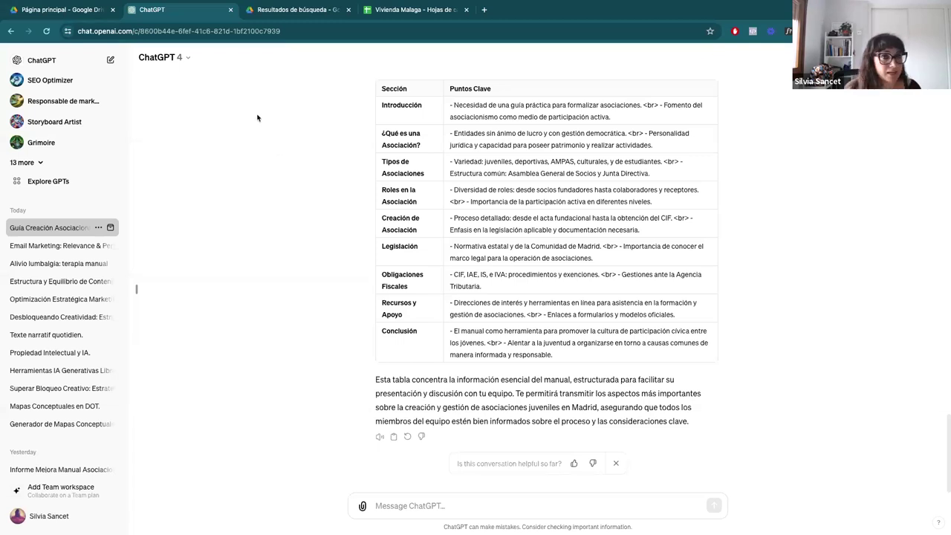
Review the PDF conversation, from the manual's summary and conclusions to the page 8 table and the key-points table.
{"action": "left_click", "coordinate": [154, 58]}
{"action": "left_click", "coordinate": [192, 100]}
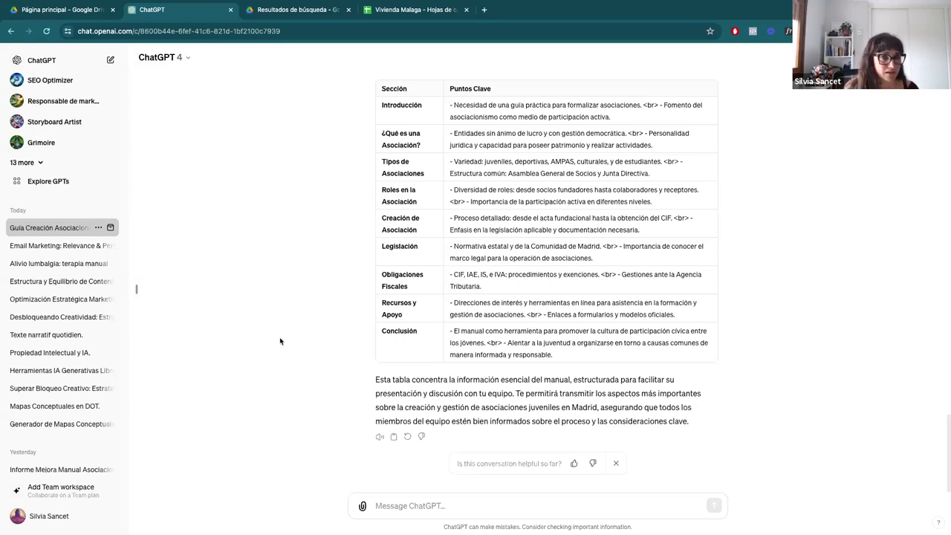
{"action": "scroll", "coordinate": [280, 341], "scroll_direction": "up", "scroll_amount": 5}
{"action": "scroll", "coordinate": [281, 339], "scroll_direction": "down", "scroll_amount": 5}
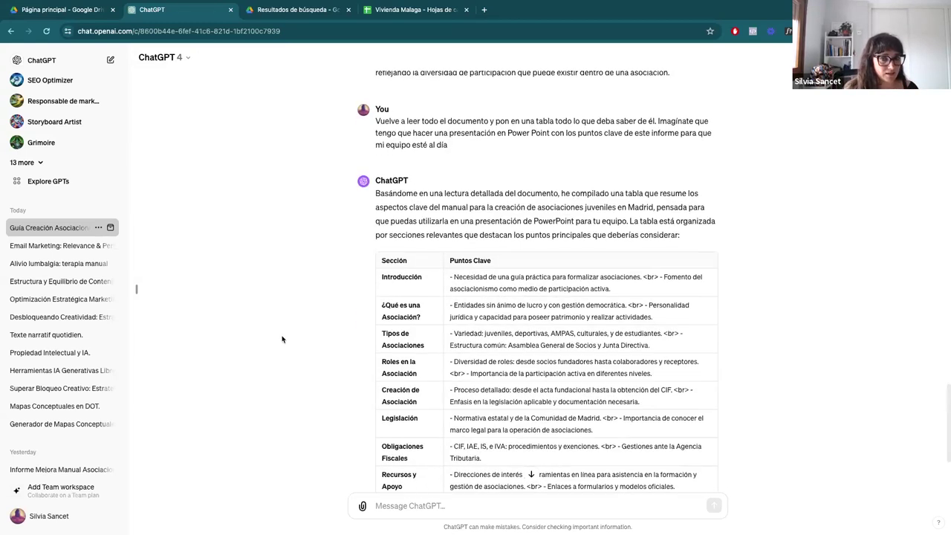
{"action": "scroll", "coordinate": [282, 337], "scroll_direction": "down", "scroll_amount": 1}
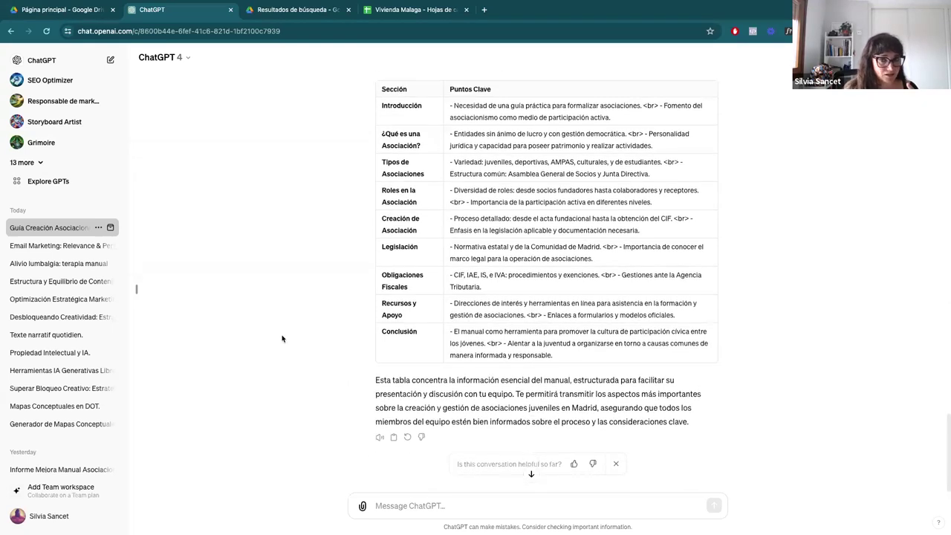
{"action": "scroll", "coordinate": [309, 329], "scroll_direction": "up", "scroll_amount": 10}
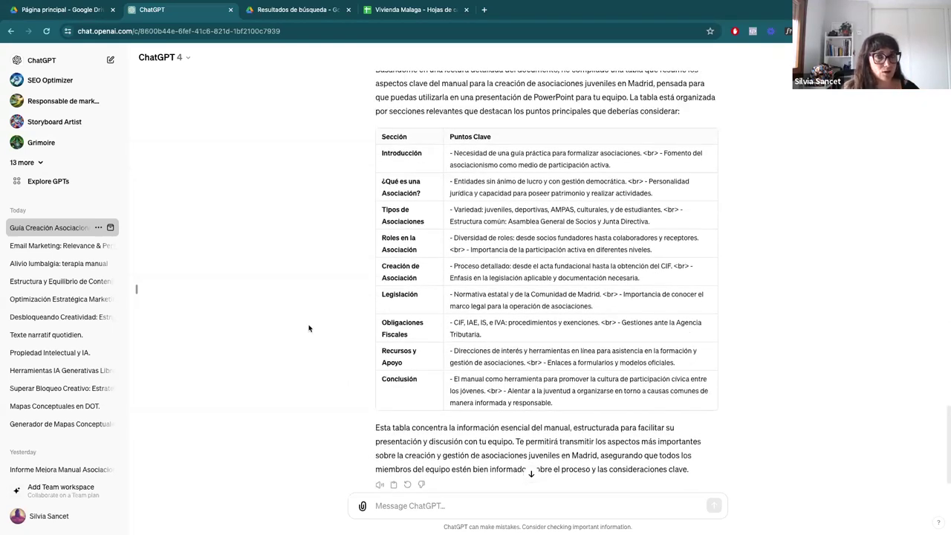
{"action": "scroll", "coordinate": [309, 328], "scroll_direction": "up", "scroll_amount": 5}
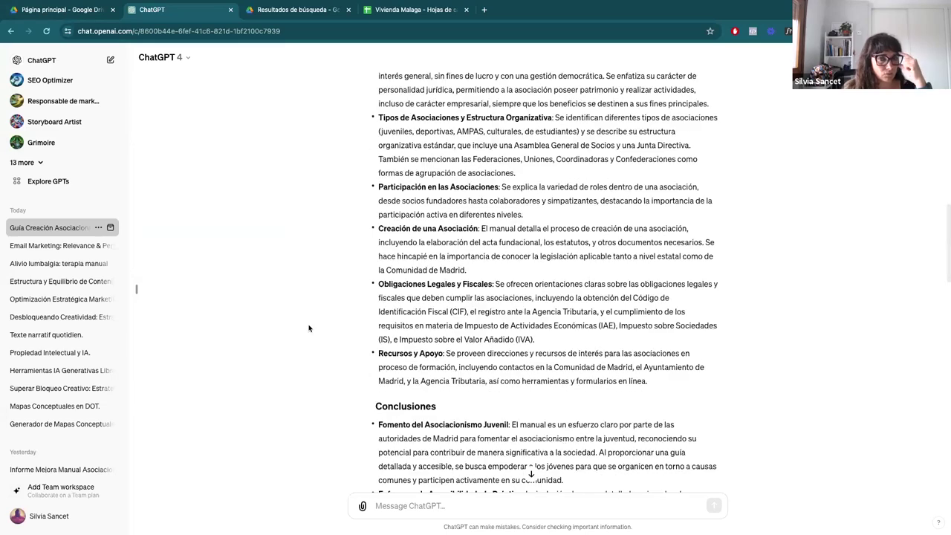
{"action": "scroll", "coordinate": [309, 328], "scroll_direction": "up", "scroll_amount": 4}
{"action": "scroll", "coordinate": [308, 325], "scroll_direction": "down", "scroll_amount": 7}
{"action": "scroll", "coordinate": [307, 325], "scroll_direction": "down", "scroll_amount": 8}
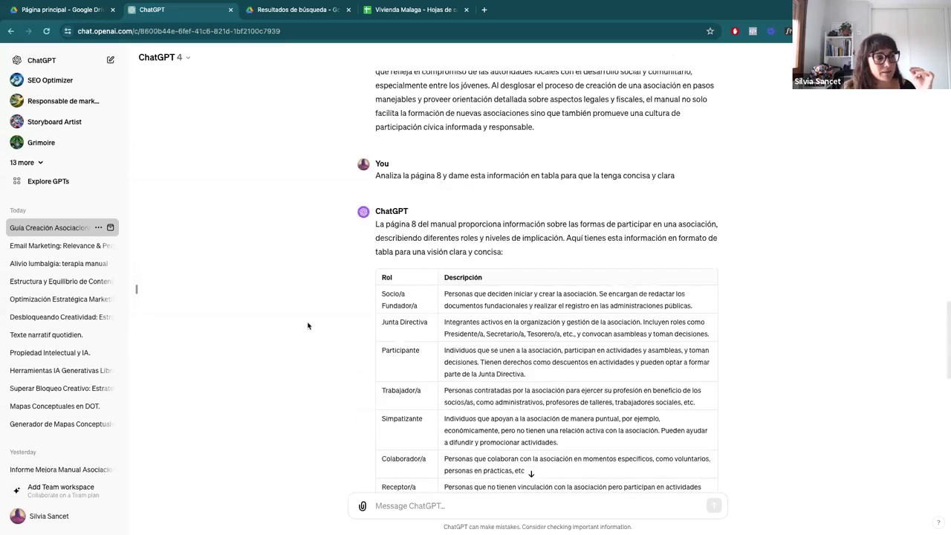
{"action": "scroll", "coordinate": [310, 289], "scroll_direction": "down", "scroll_amount": 1}
{"action": "scroll", "coordinate": [311, 288], "scroll_direction": "down", "scroll_amount": 5}
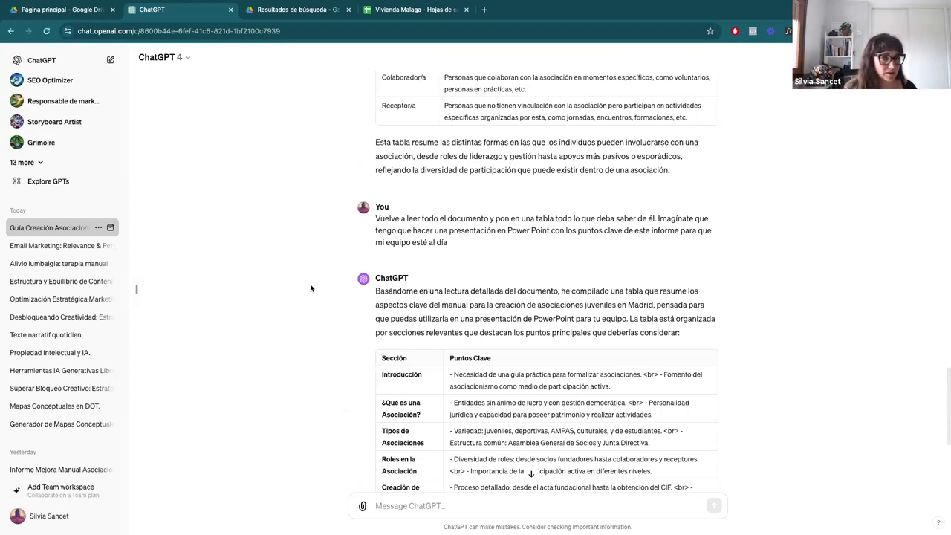
Start a new GPT-4 chat and attach Vivienda Malaga.xlsx from the Descargas folder.
{"action": "left_click", "coordinate": [168, 60]}
{"action": "left_click", "coordinate": [175, 92]}
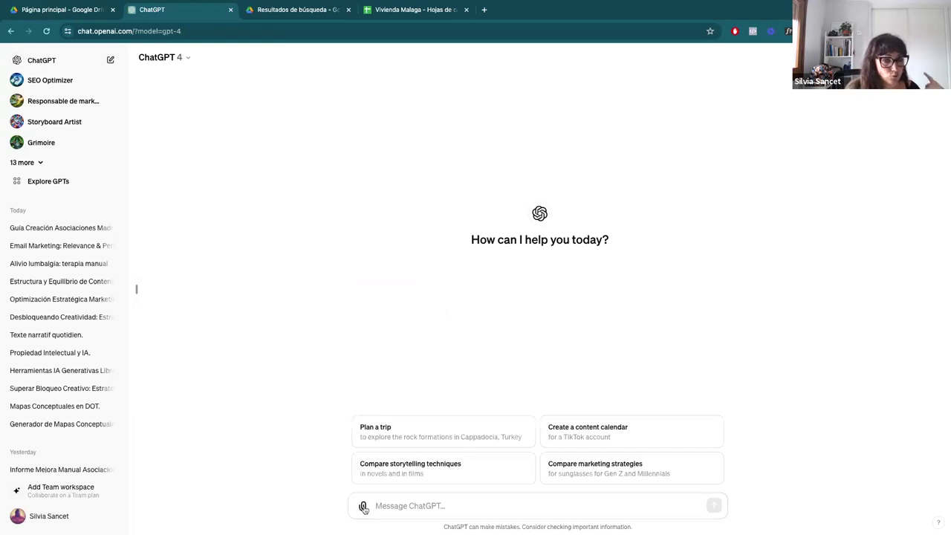
{"action": "left_click", "coordinate": [363, 506]}
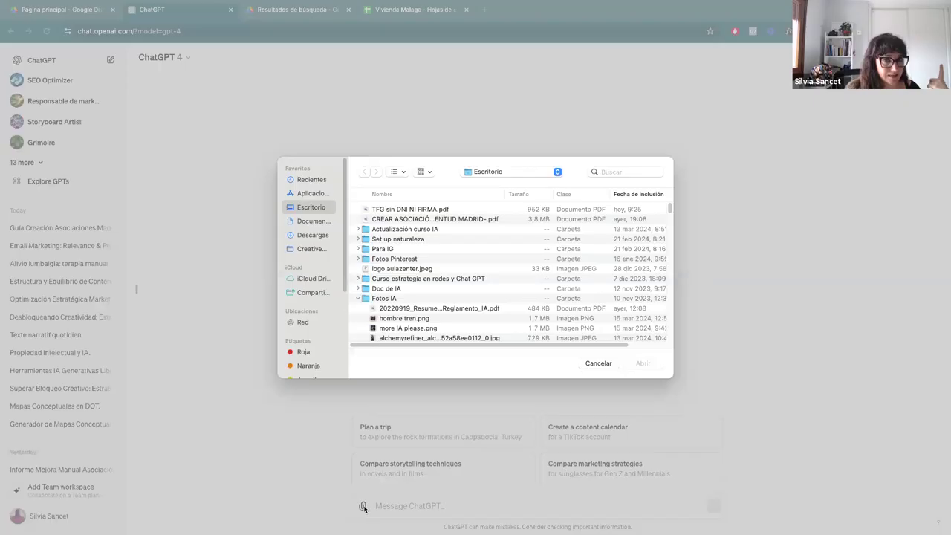
{"action": "left_click", "coordinate": [311, 235]}
{"action": "left_click", "coordinate": [385, 211]}
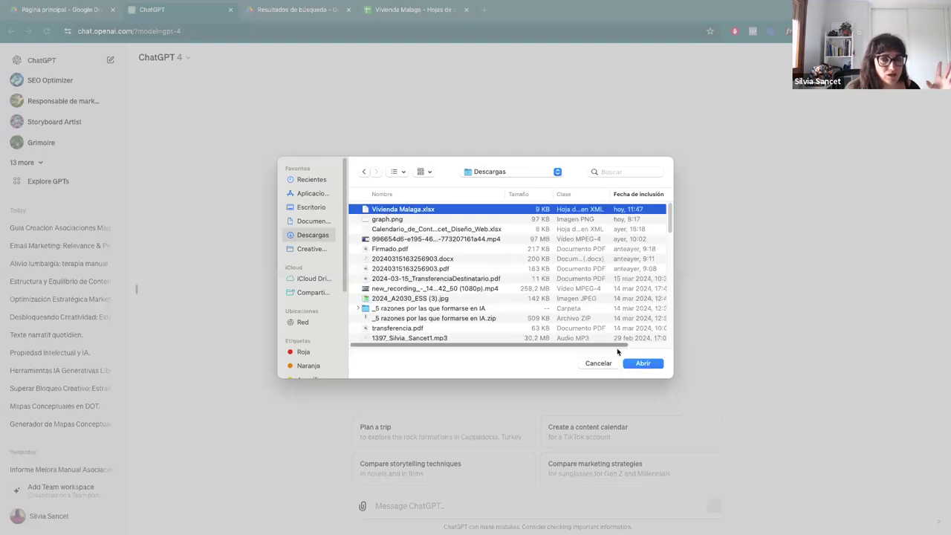
{"action": "left_click", "coordinate": [642, 363]}
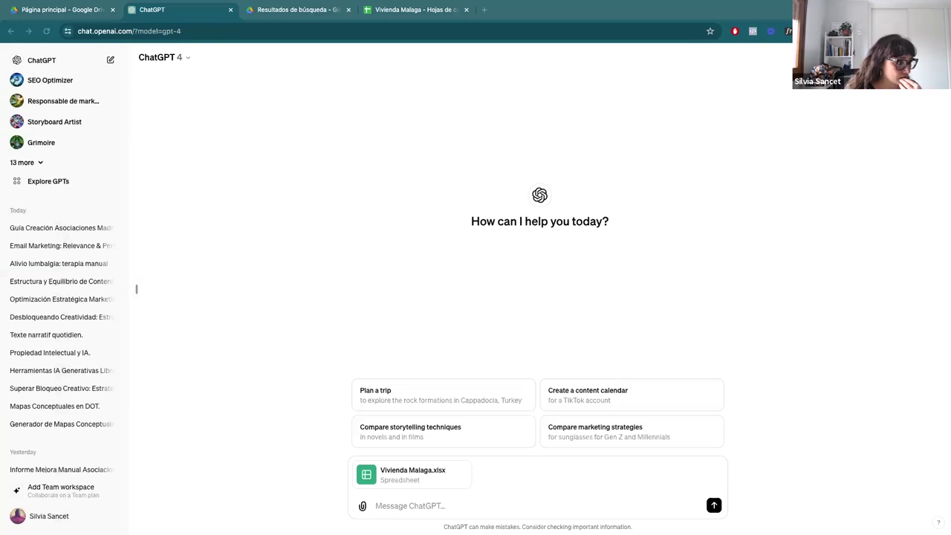
Send the prompt "analiza este fichero y hazme una interpretación" with the attached spreadsheet.
{"action": "left_click", "coordinate": [410, 506]}
{"action": "type", "text": "a"}
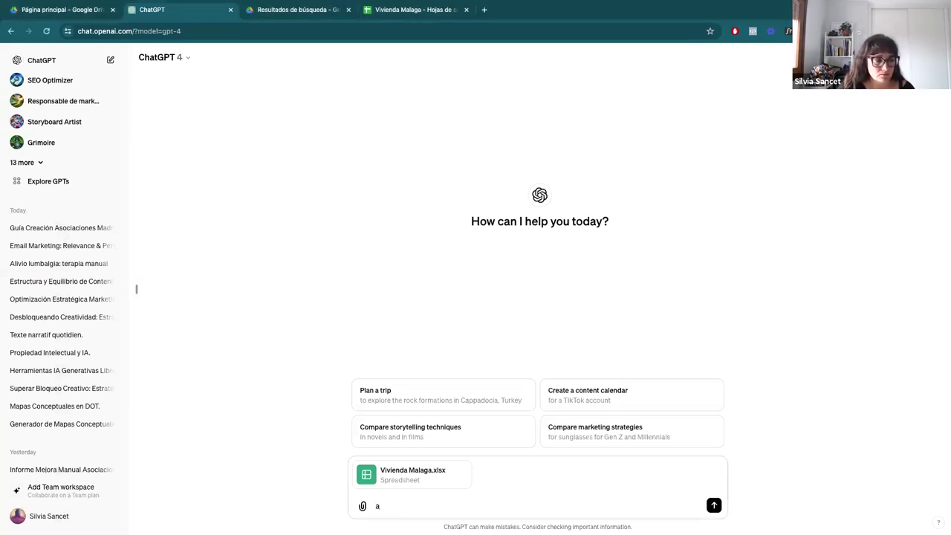
{"action": "type", "text": "naliz"}
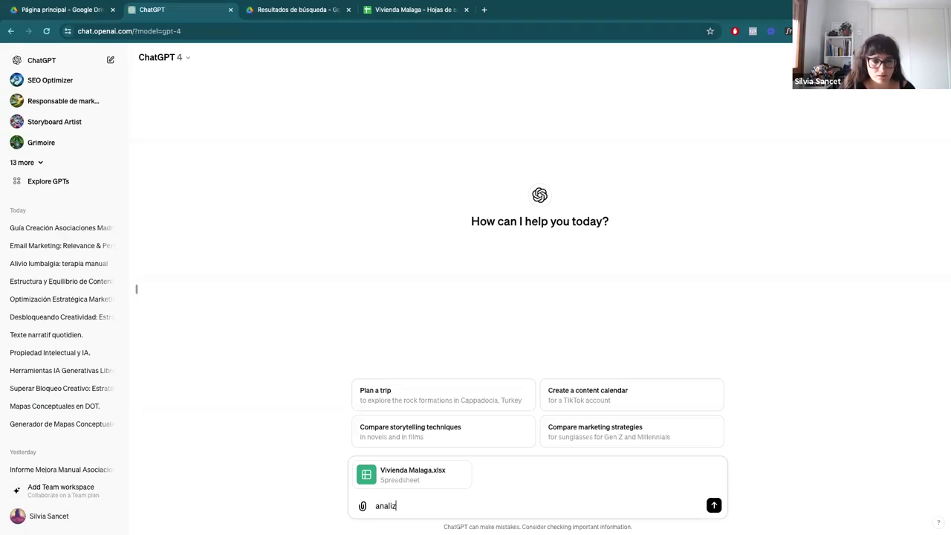
{"action": "type", "text": "a este fichero y h"}
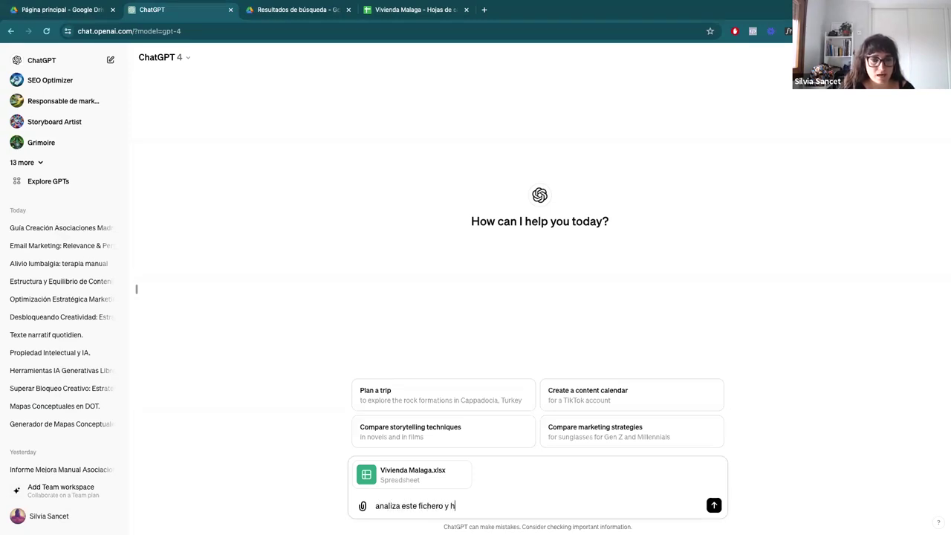
{"action": "type", "text": "azme una interpresat"}
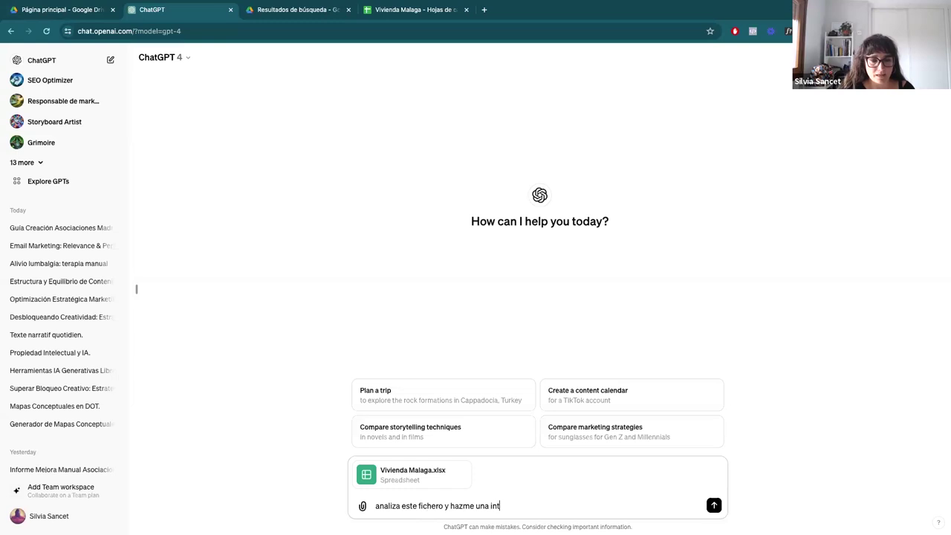
{"action": "key", "text": "BackSpace"}
{"action": "key", "text": "BackSpace"}
{"action": "key", "text": "BackSpace"}
{"action": "type", "text": "tación"}
{"action": "key", "text": "Return"}
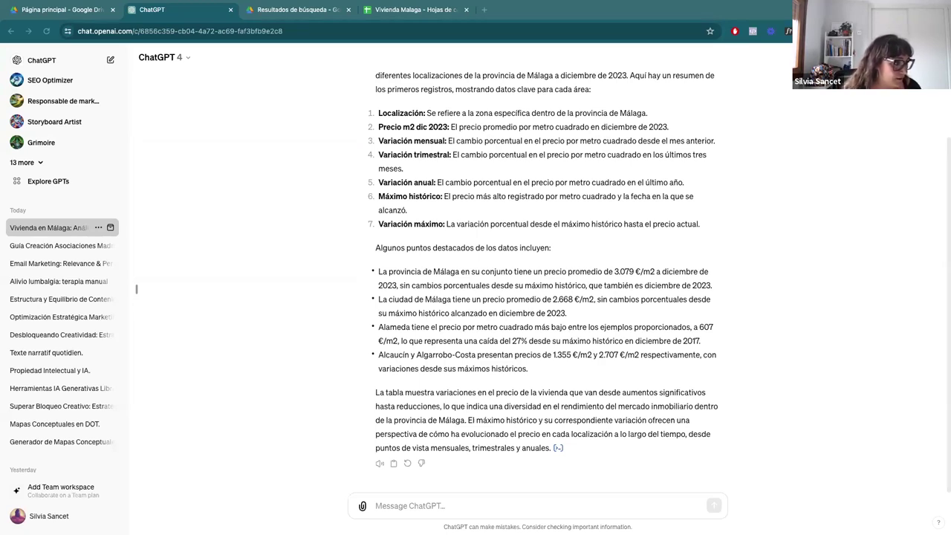
Send the follow-up prompt "Identifica las localidades con precios más altos".
{"action": "left_click", "coordinate": [449, 505]}
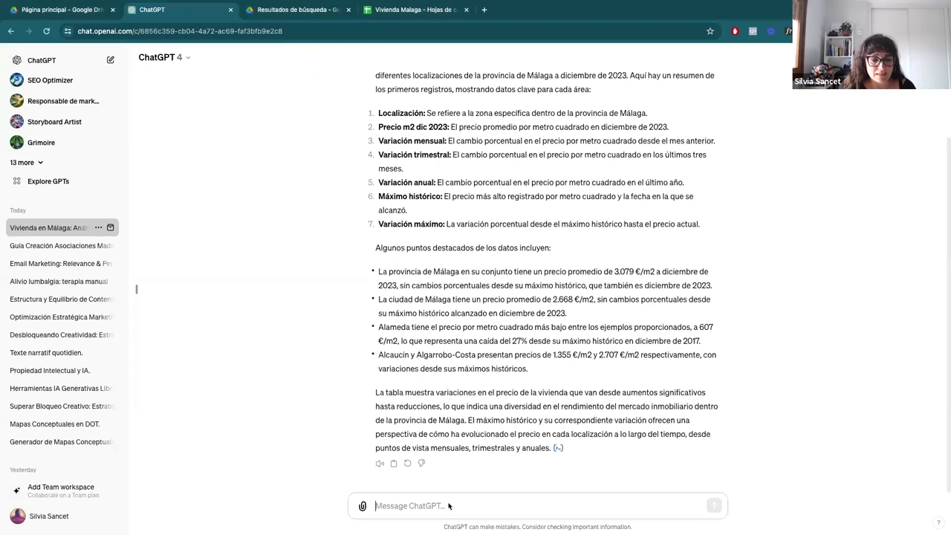
{"action": "type", "text": "Identifica las localidades con precios más altos"}
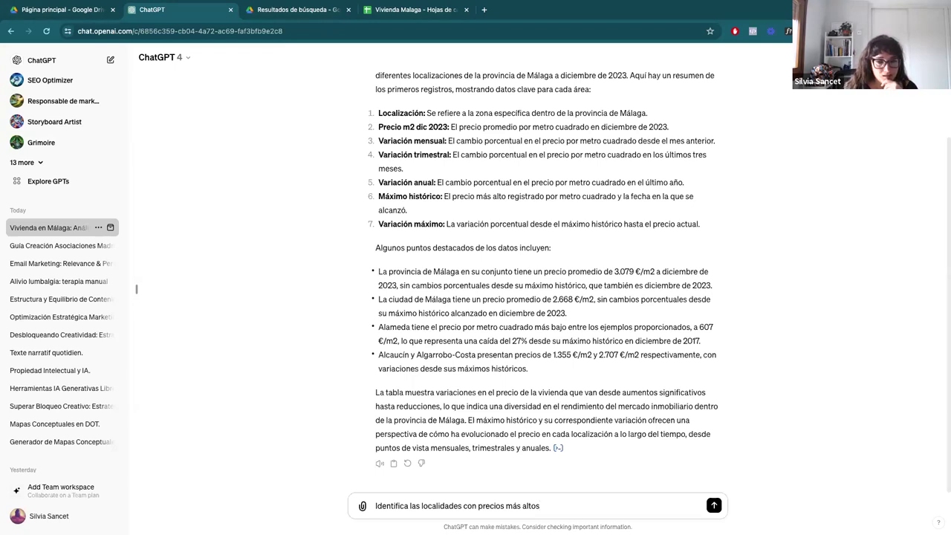
{"action": "key", "text": "Return"}
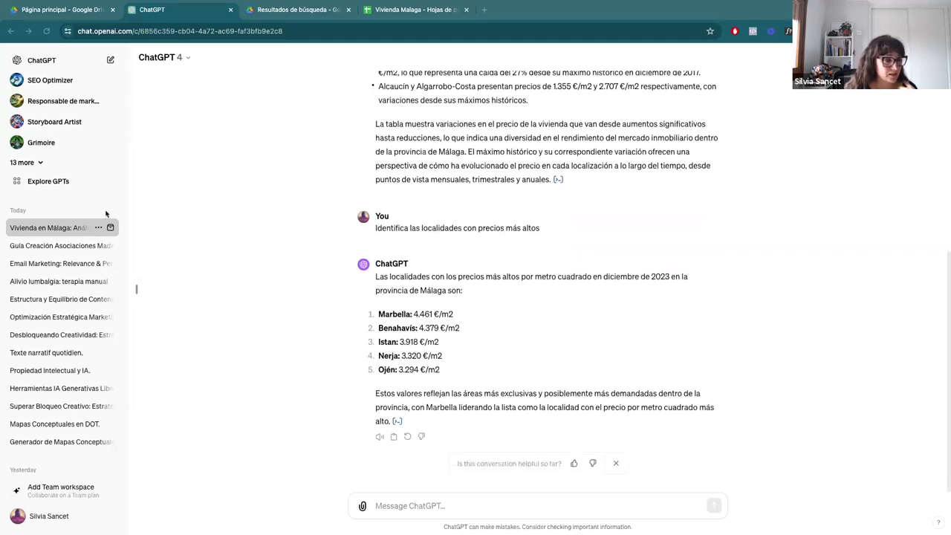
Request a chart of the highest-priced localities with the prompt "ponme esta información en un gráfico por favor".
{"action": "left_click", "coordinate": [441, 511]}
{"action": "type", "text": "ponem"}
{"action": "key", "text": "BackSpace"}
{"action": "key", "text": "BackSpace"}
{"action": "key", "text": "BackSpace"}
{"action": "type", "text": "nme esta"}
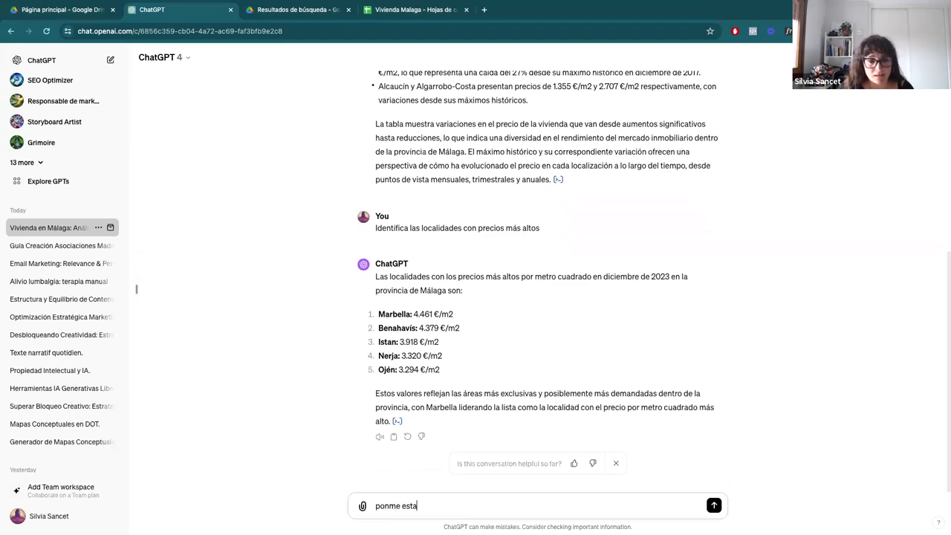
{"action": "type", "text": " información"}
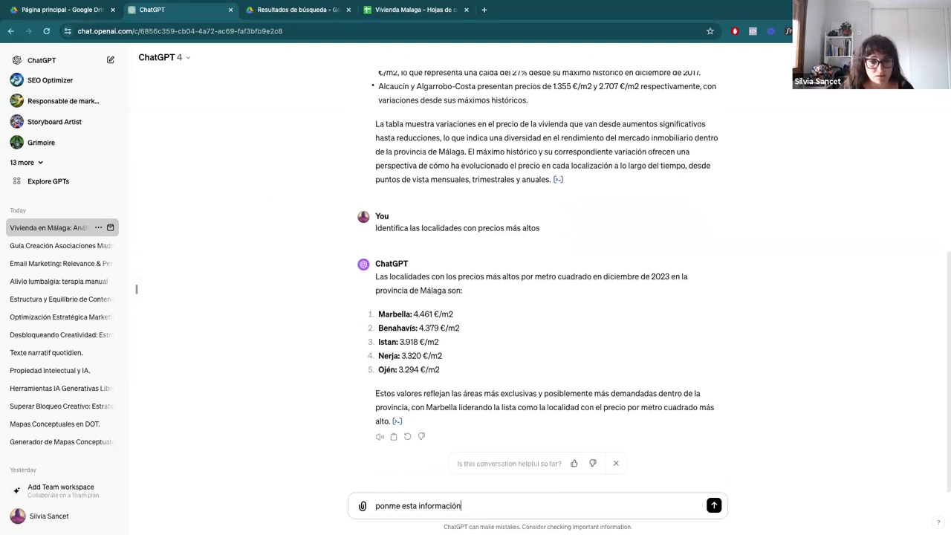
{"action": "type", "text": " en u"}
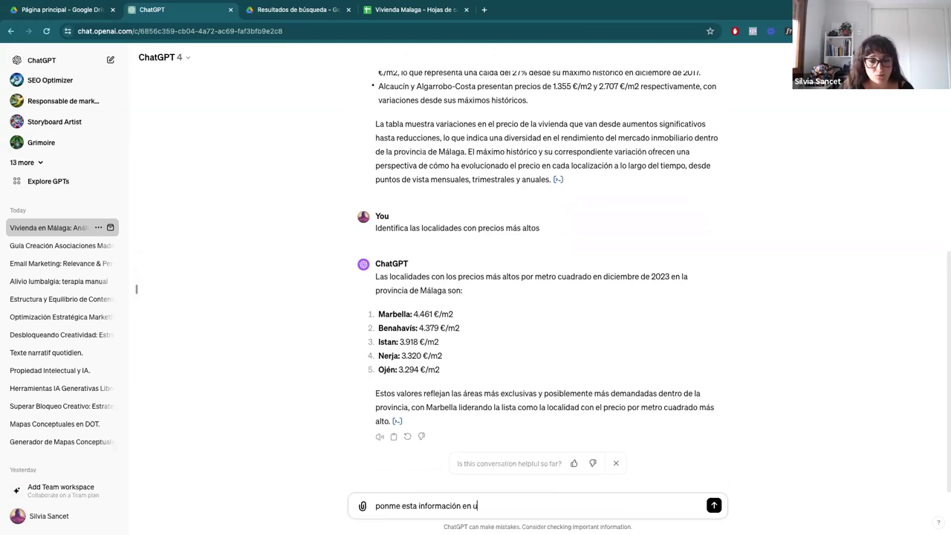
{"action": "type", "text": "n gráfico por favor"}
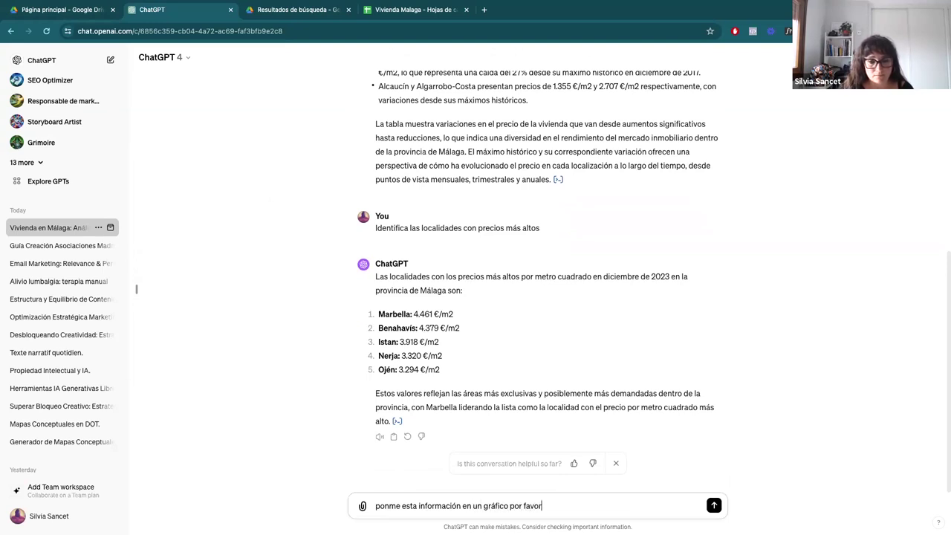
{"action": "key", "text": "Return"}
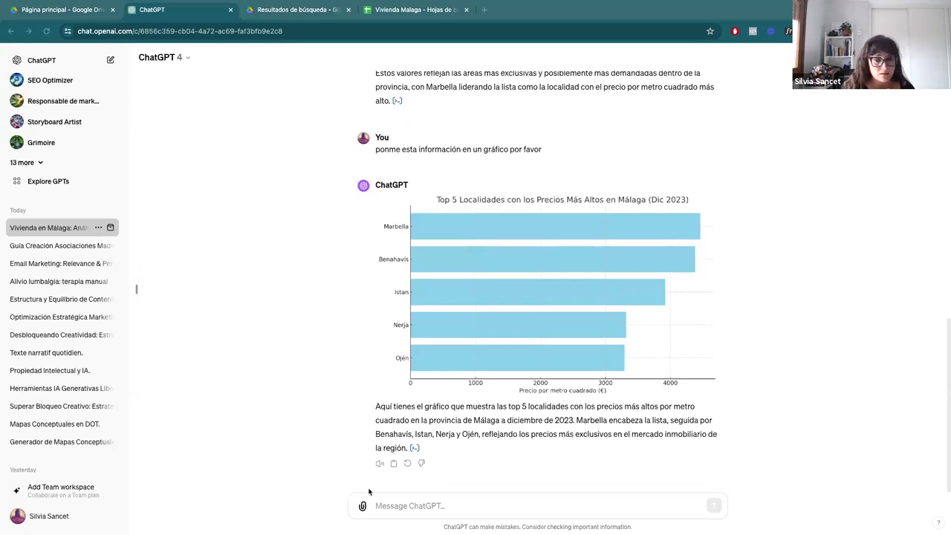
Send the follow-up prompt "Dame el top 10 de localidades con máximos históricos".
{"action": "left_click", "coordinate": [396, 512]}
{"action": "type", "text": "Dame"}
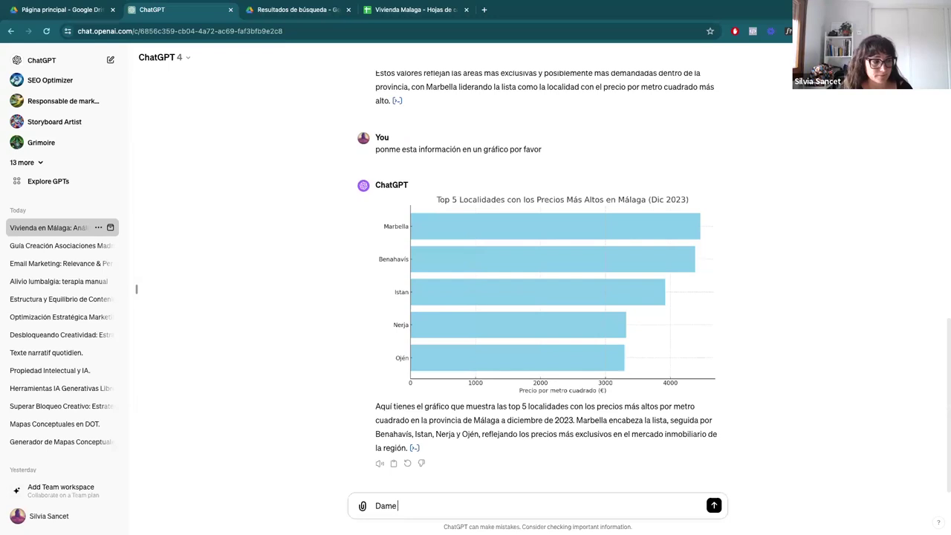
{"action": "type", "text": " el top 10"}
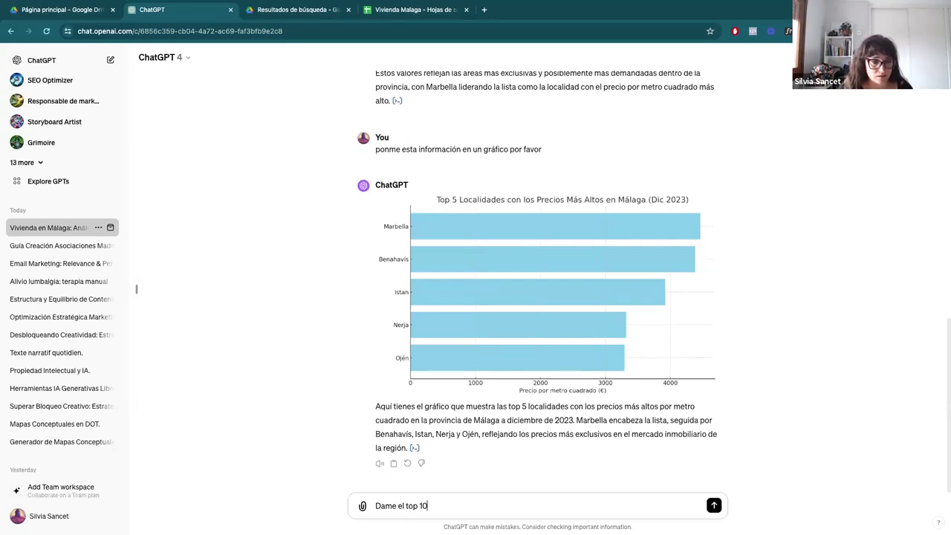
{"action": "type", "text": " de localida"}
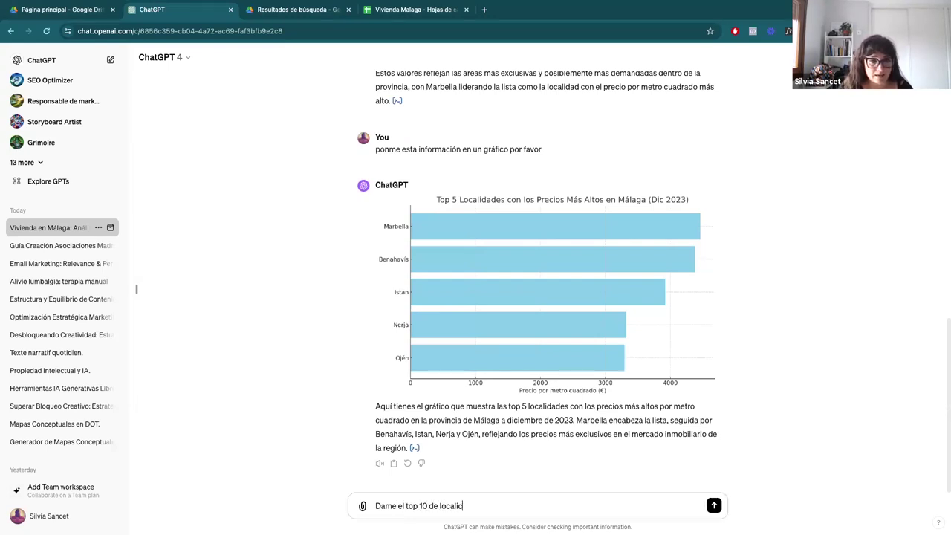
{"action": "type", "text": "des con máxim"}
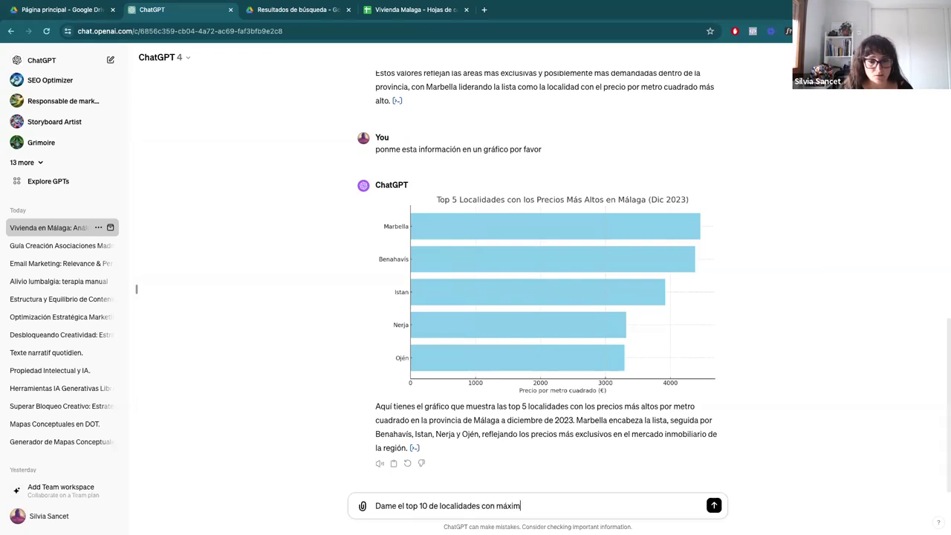
{"action": "type", "text": "os históricos"}
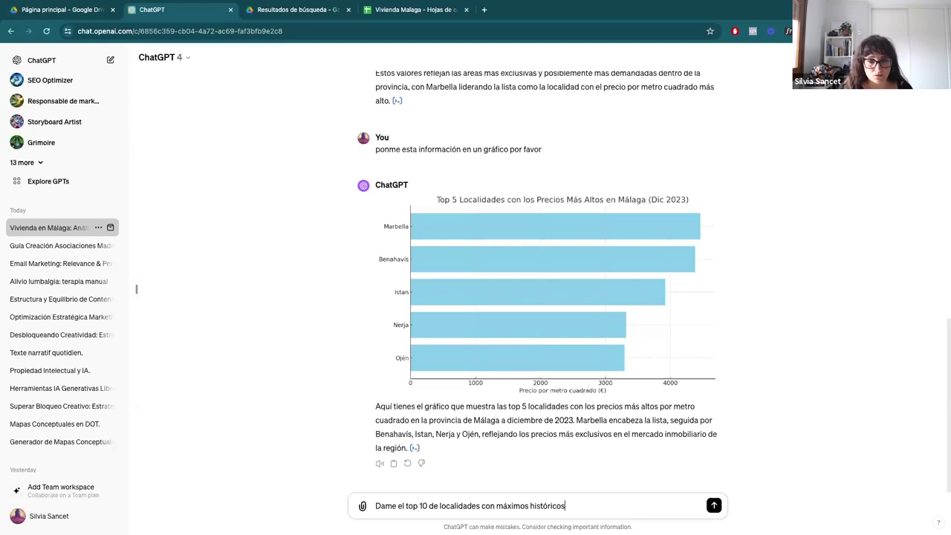
{"action": "key", "text": "Return"}
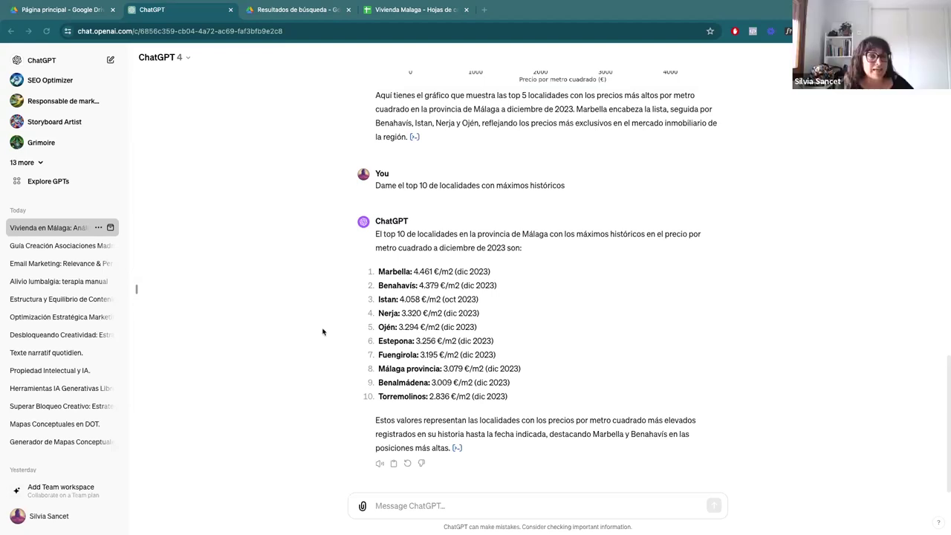
Check the available model options, keep GPT-4, and send the prompt "crea una imagen de un bosque con un castillo".
{"action": "left_click", "coordinate": [162, 59]}
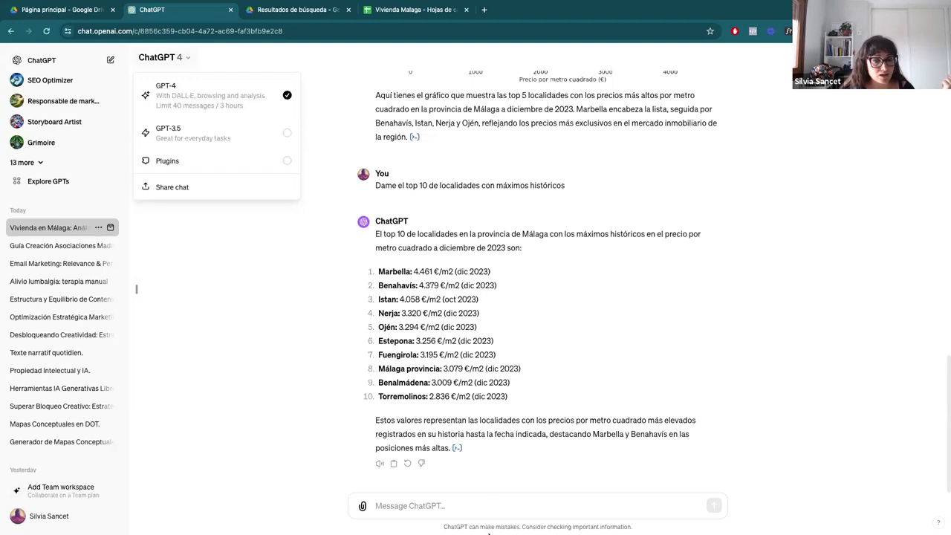
{"action": "left_click", "coordinate": [293, 457]}
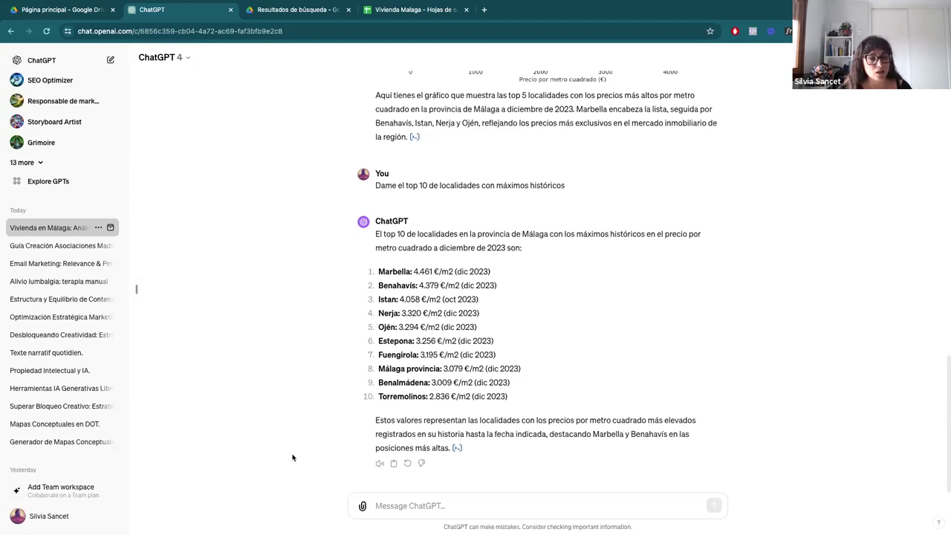
{"action": "left_click", "coordinate": [416, 508]}
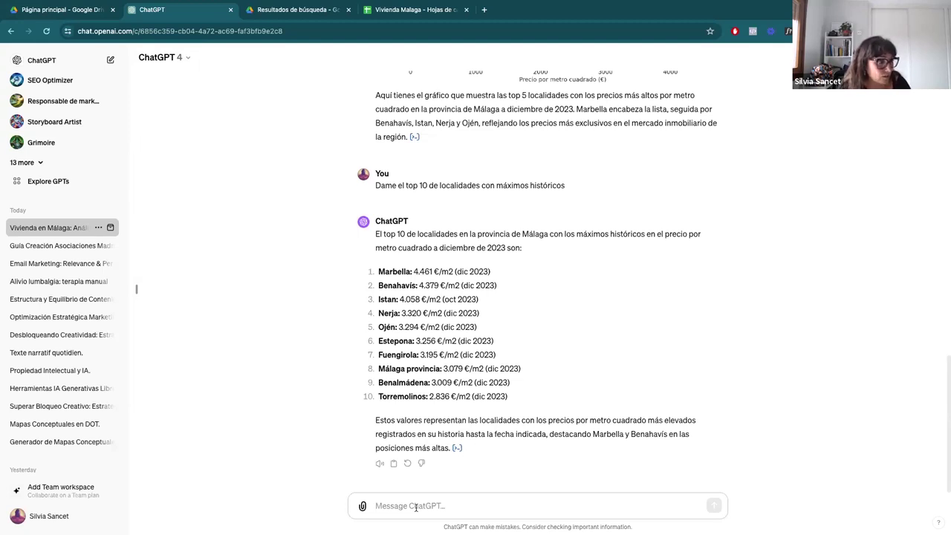
{"action": "type", "text": "cre"}
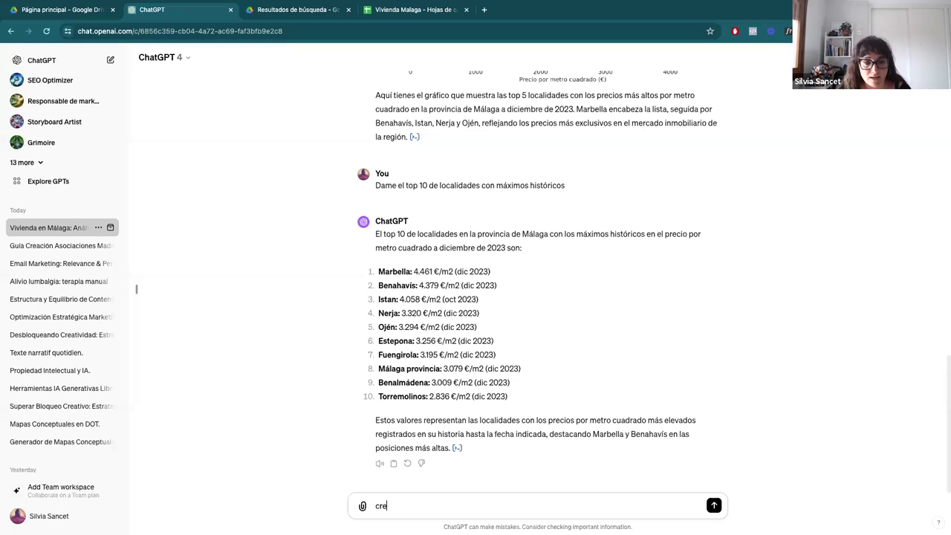
{"action": "type", "text": "a una imagen"}
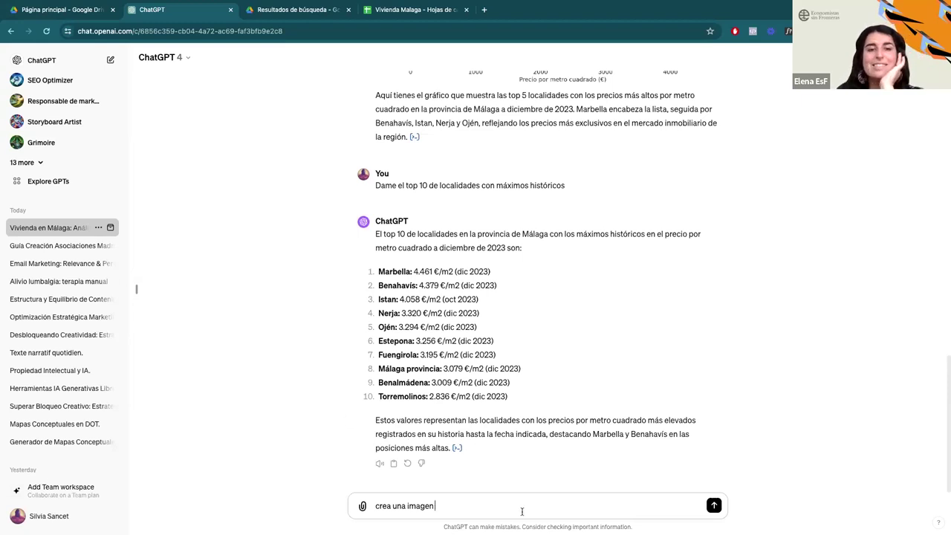
{"action": "type", "text": "de un bosque "}
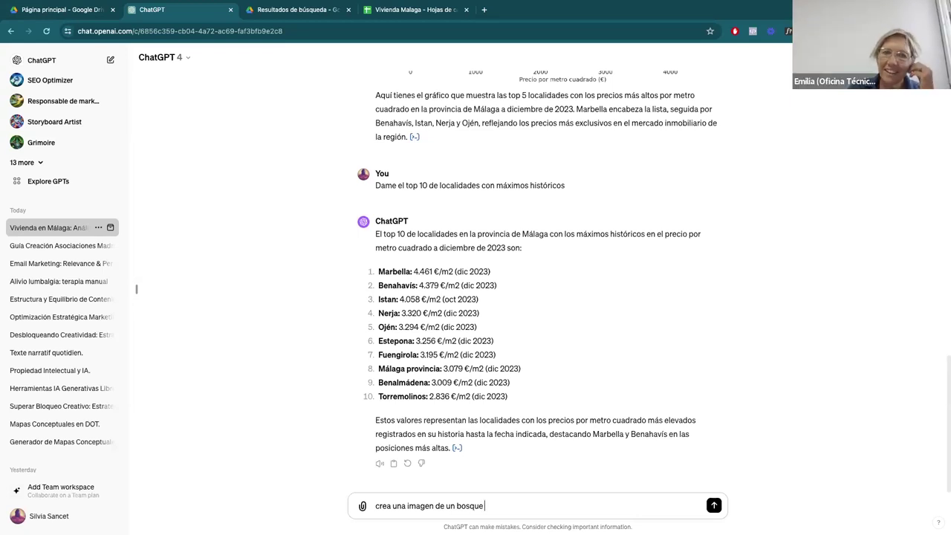
{"action": "type", "text": "con un castillo"}
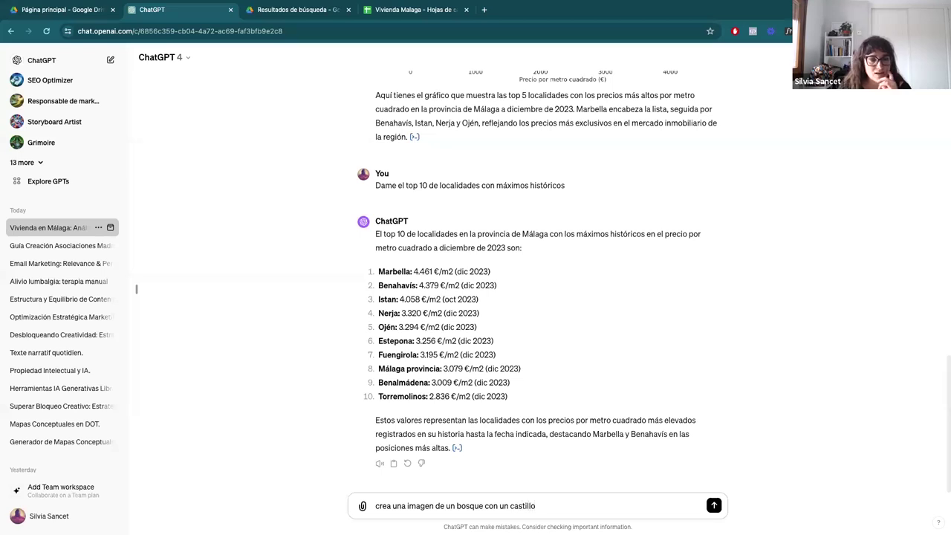
{"action": "key", "text": "Return"}
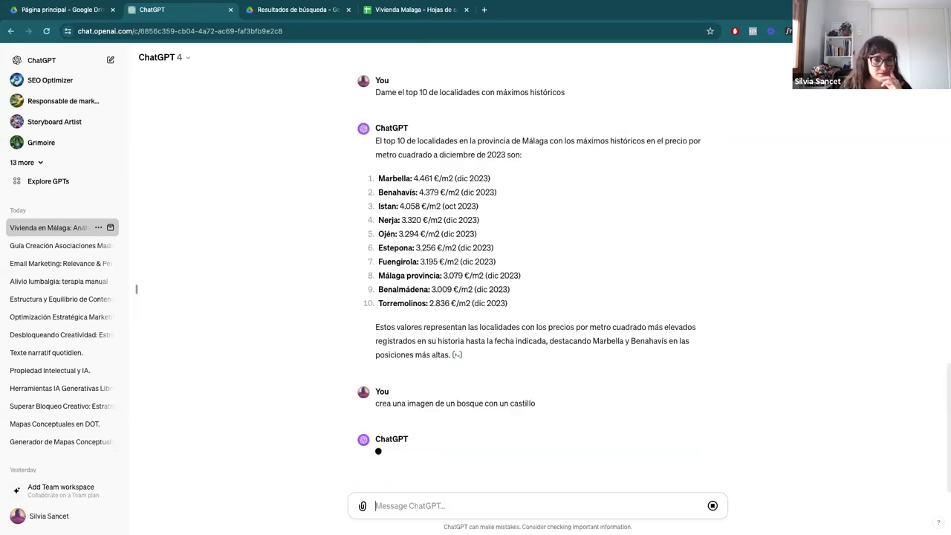
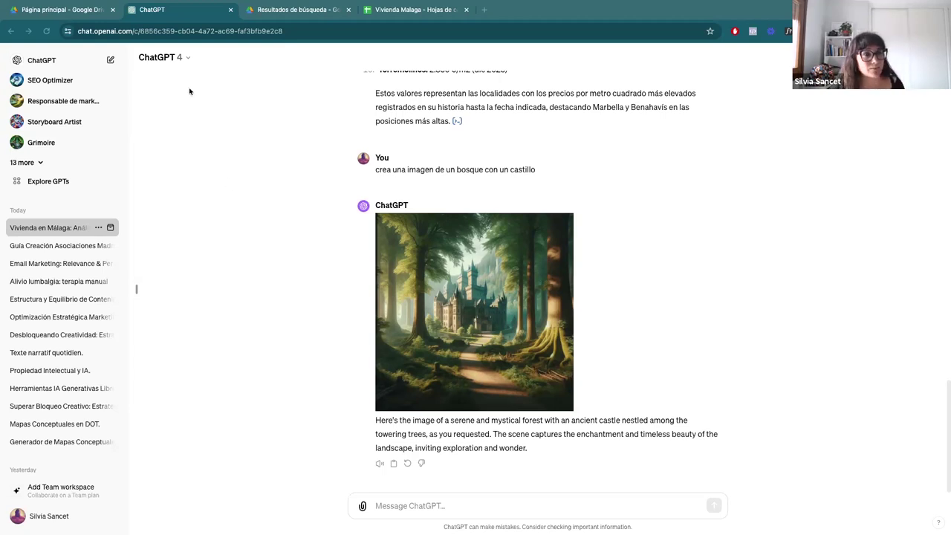
Reopen the Málaga housing chat and review its locality price lists, bar chart and generated forest image.
{"action": "left_click", "coordinate": [49, 248]}
{"action": "left_click", "coordinate": [90, 229]}
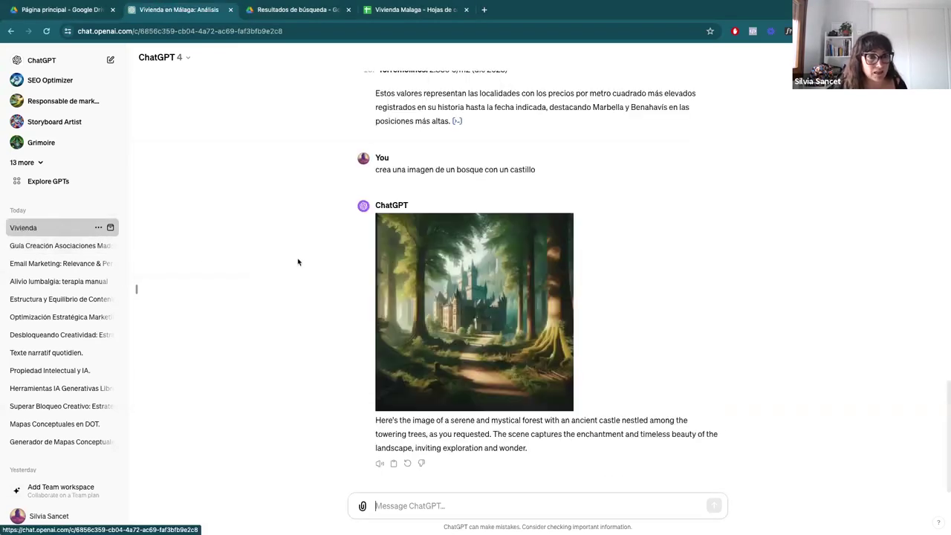
{"action": "scroll", "coordinate": [297, 261], "scroll_direction": "up", "scroll_amount": 8}
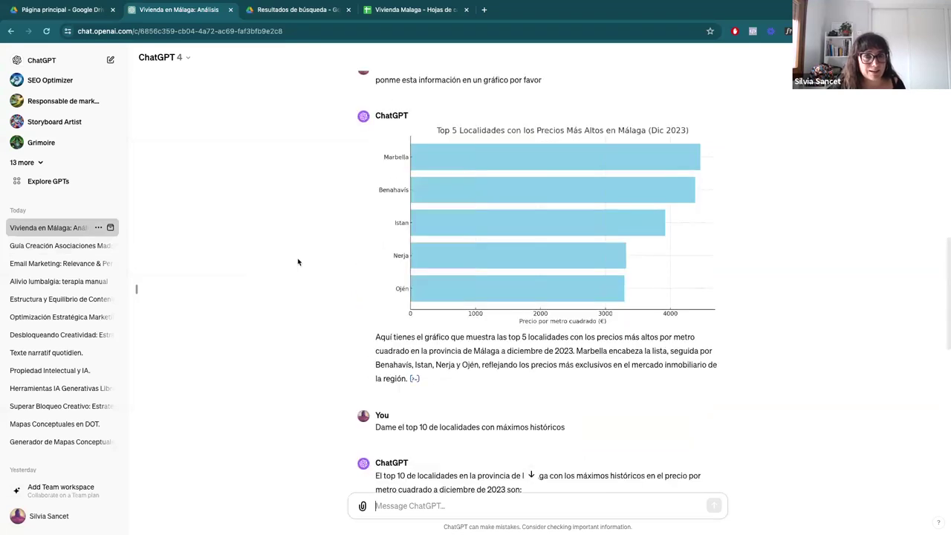
{"action": "scroll", "coordinate": [298, 261], "scroll_direction": "up", "scroll_amount": 5}
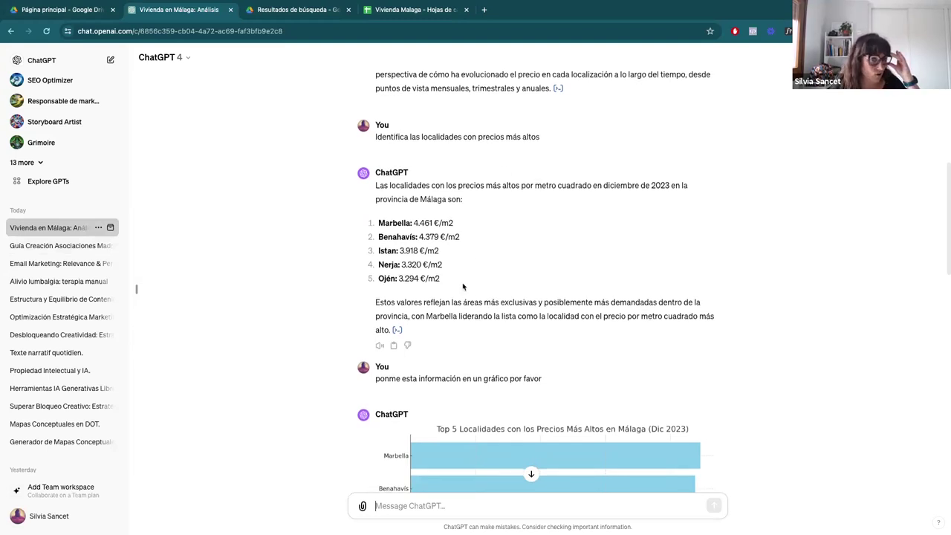
{"action": "scroll", "coordinate": [462, 286], "scroll_direction": "down", "scroll_amount": 3}
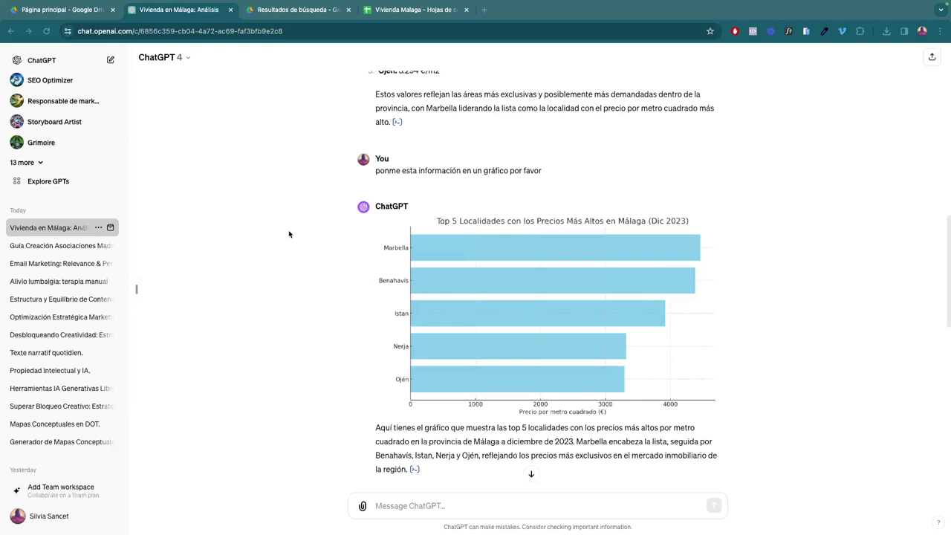
{"action": "scroll", "coordinate": [289, 234], "scroll_direction": "up", "scroll_amount": 2}
{"action": "scroll", "coordinate": [289, 234], "scroll_direction": "down", "scroll_amount": 5}
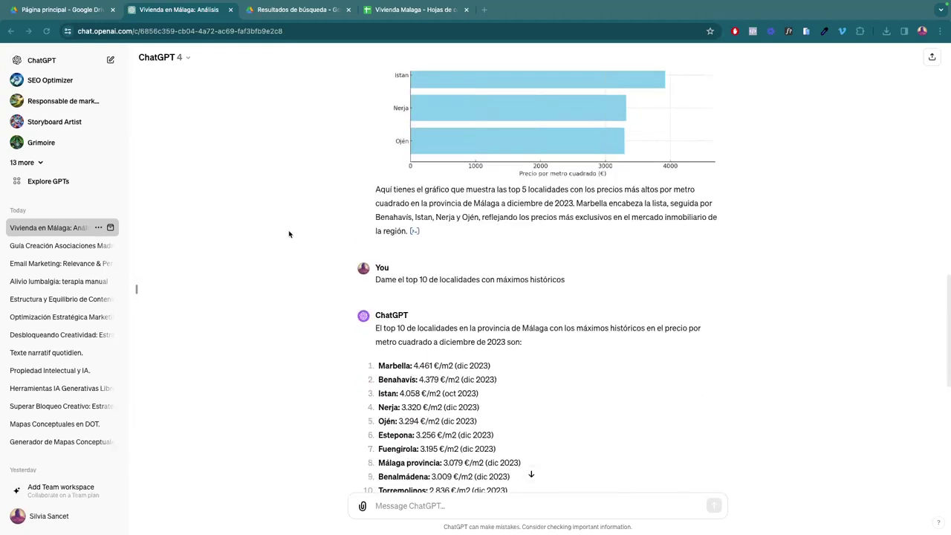
{"action": "scroll", "coordinate": [289, 234], "scroll_direction": "up", "scroll_amount": 3}
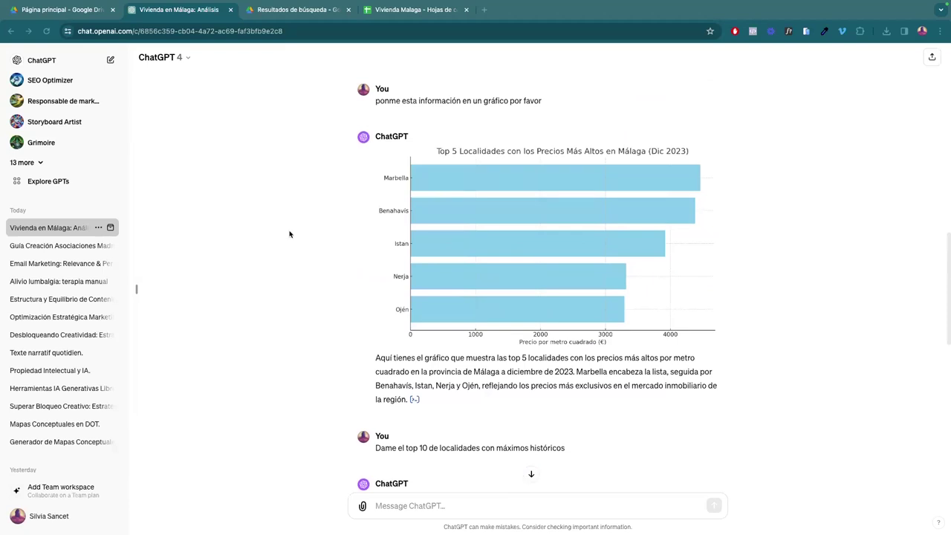
{"action": "scroll", "coordinate": [289, 234], "scroll_direction": "down", "scroll_amount": 8}
{"action": "scroll", "coordinate": [289, 234], "scroll_direction": "up", "scroll_amount": 3}
{"action": "scroll", "coordinate": [289, 234], "scroll_direction": "up", "scroll_amount": 4}
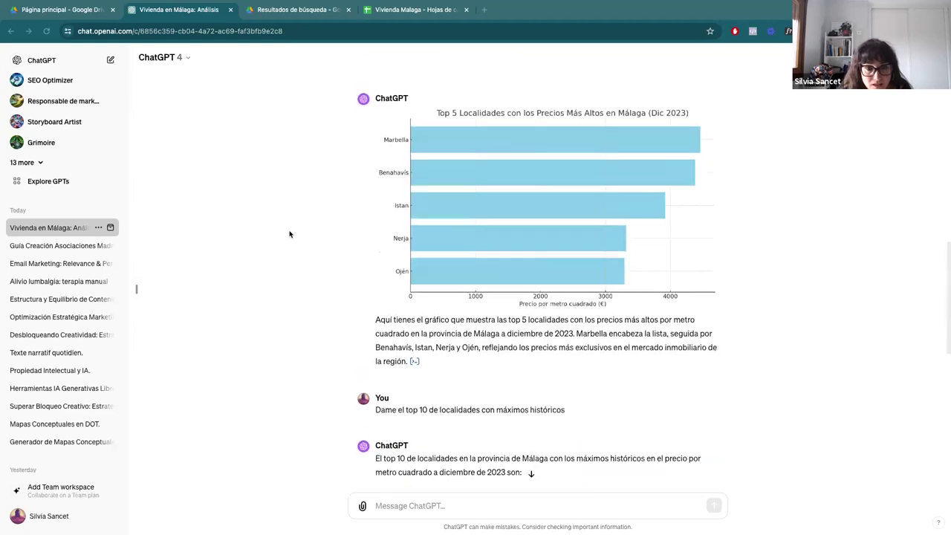
{"action": "scroll", "coordinate": [289, 234], "scroll_direction": "down", "scroll_amount": 7}
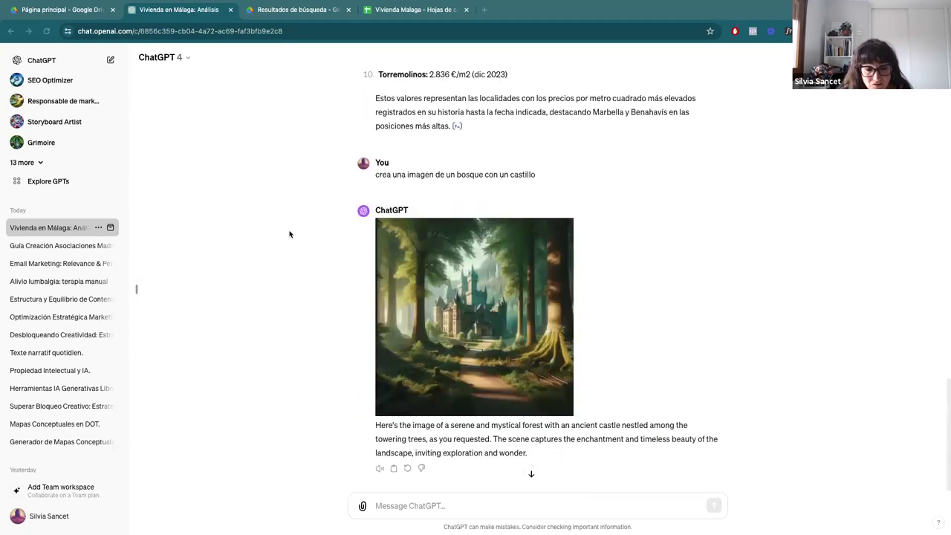
Draft the prompt "crea un mapa los precios de vivienda en Málaga" in the Málaga housing chat.
{"action": "left_click", "coordinate": [407, 505]}
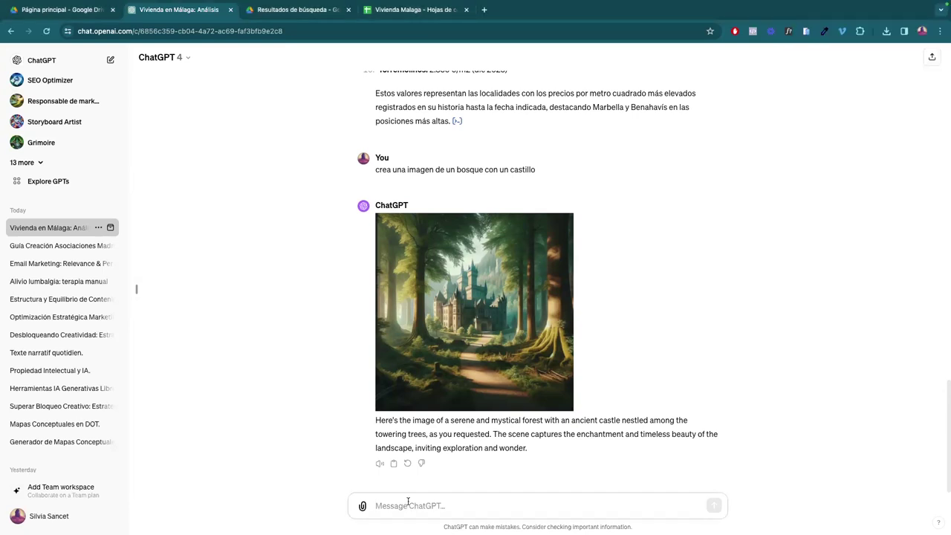
{"action": "type", "text": "crea un mapa"}
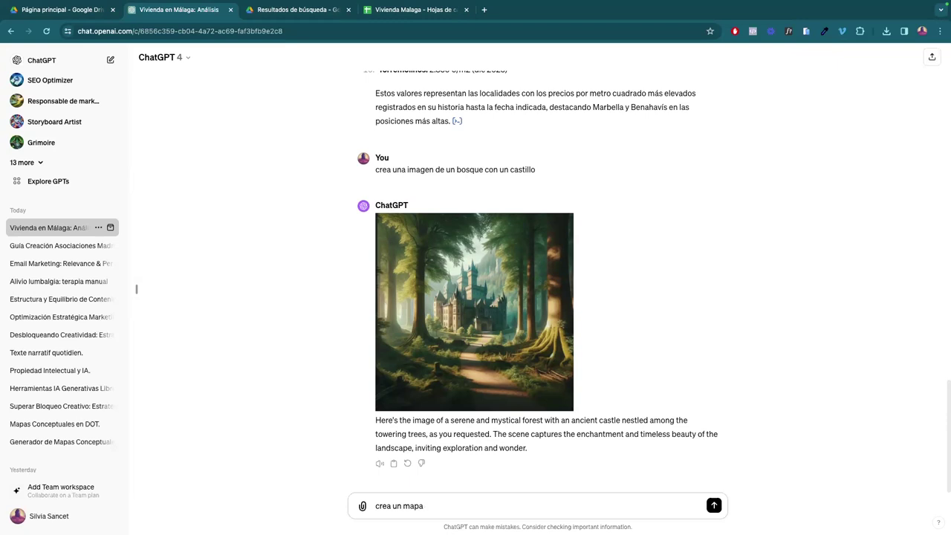
{"action": "type", "text": "los precios de vivienda en Málaga"}
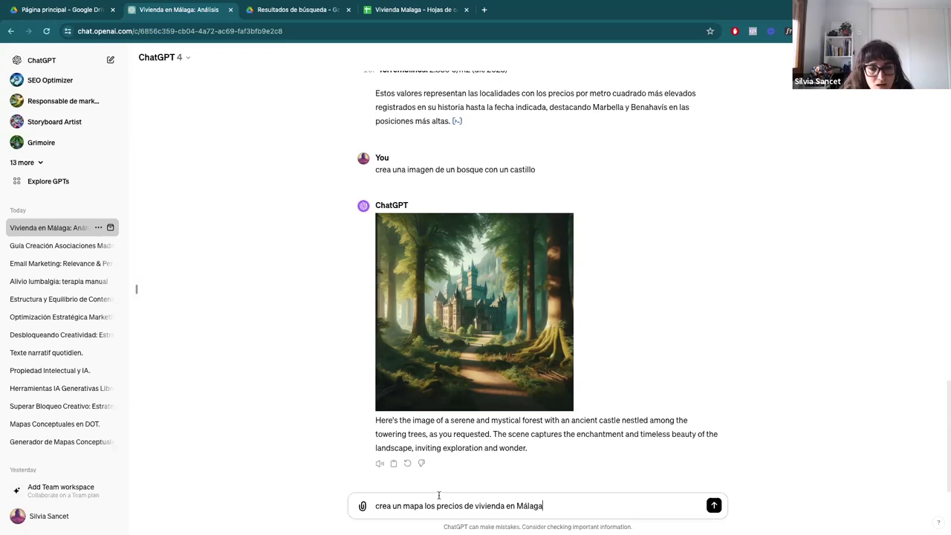
Reword the drafted map prompt to "crea un mapa de mayor menor de los precios de vivienda en Málaga".
{"action": "left_click", "coordinate": [425, 506]}
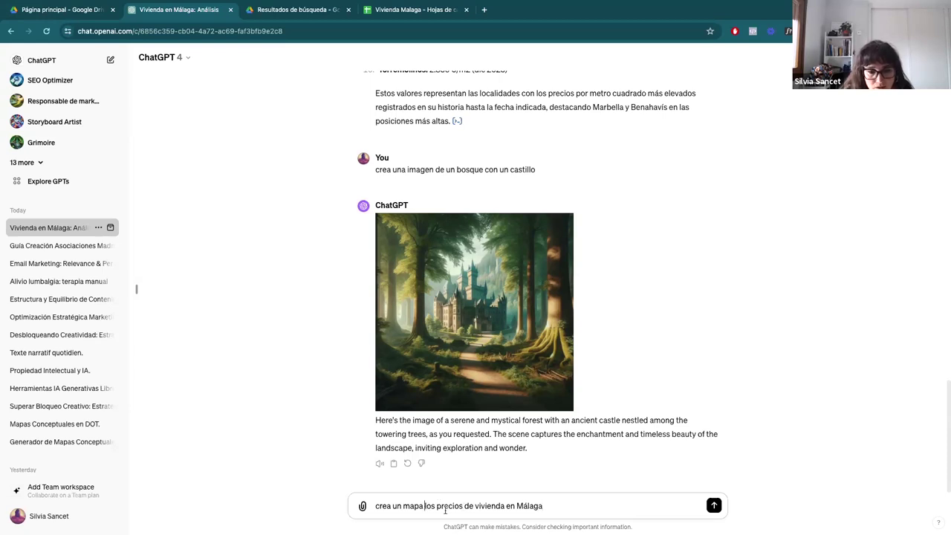
{"action": "key", "text": "Delete"}
{"action": "key", "text": "Delete"}
{"action": "key", "text": "Delete"}
{"action": "key", "text": "Delete"}
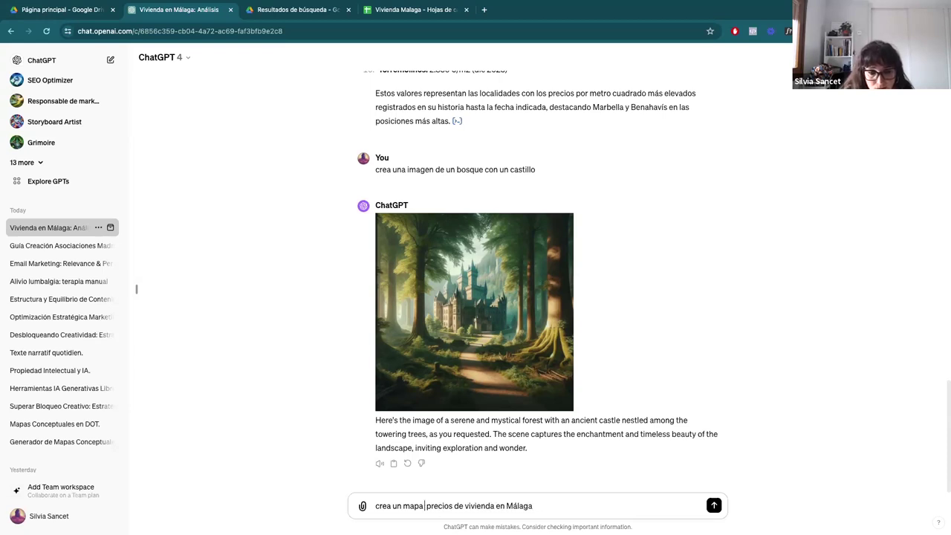
{"action": "type", "text": "de los top"}
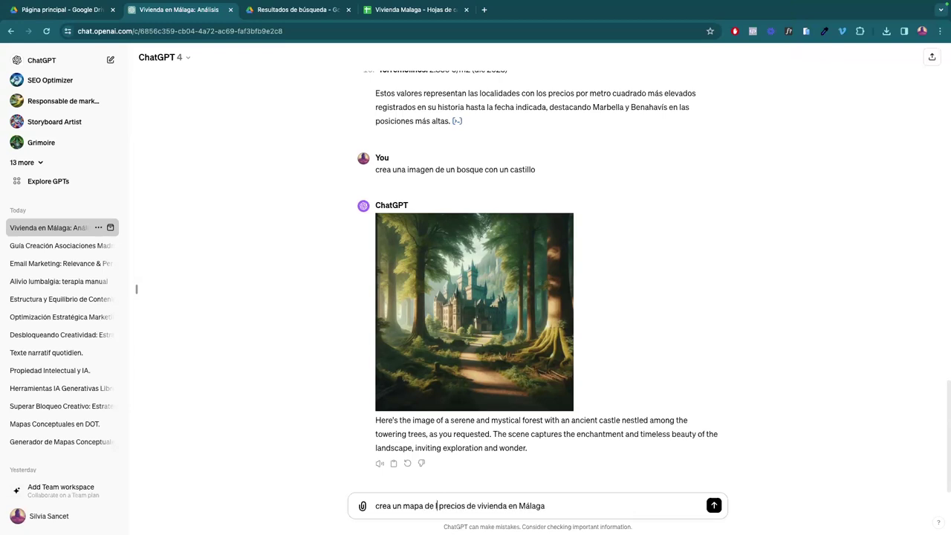
{"action": "key", "text": "BackSpace"}
{"action": "key", "text": "BackSpace"}
{"action": "key", "text": "BackSpace"}
{"action": "key", "text": "BackSpace"}
{"action": "key", "text": "BackSpace"}
{"action": "key", "text": "BackSpace"}
{"action": "key", "text": "BackSpace"}
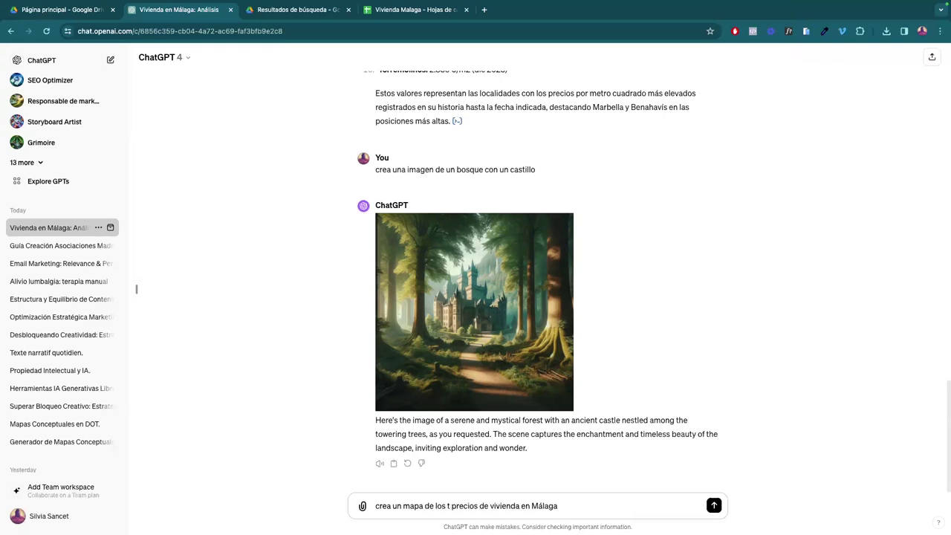
{"action": "key", "text": "BackSpace"}
{"action": "key", "text": "BackSpace"}
{"action": "key", "text": "BackSpace"}
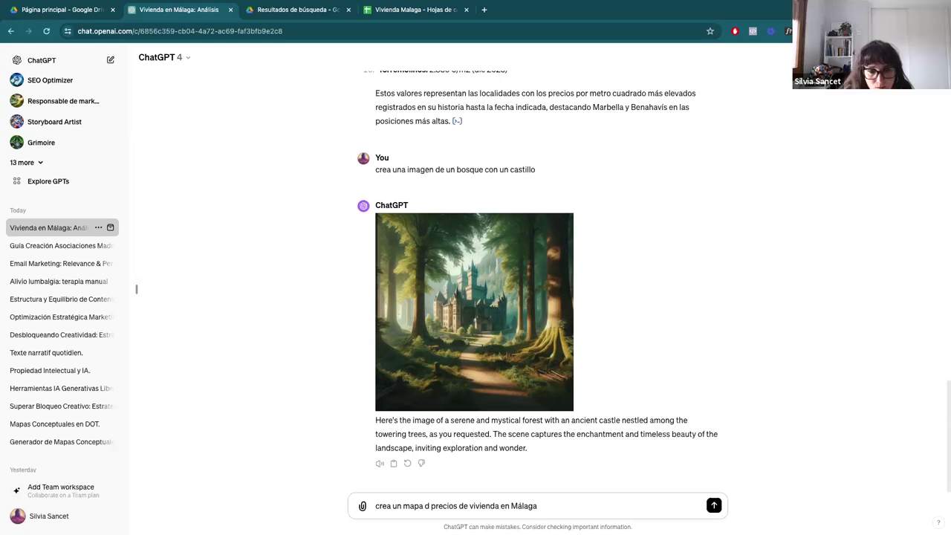
{"action": "type", "text": "de mayor ma"}
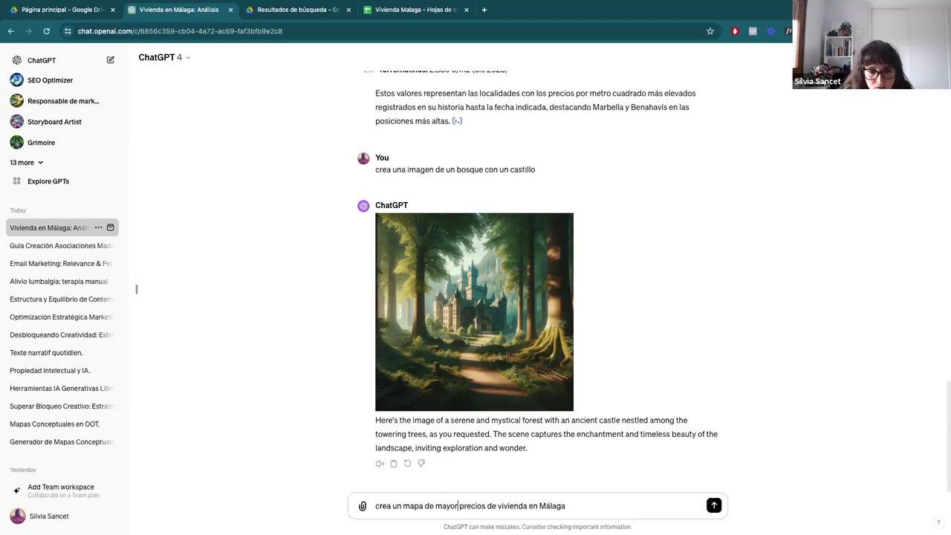
{"action": "key", "text": "BackSpace"}
{"action": "type", "text": "enor"}
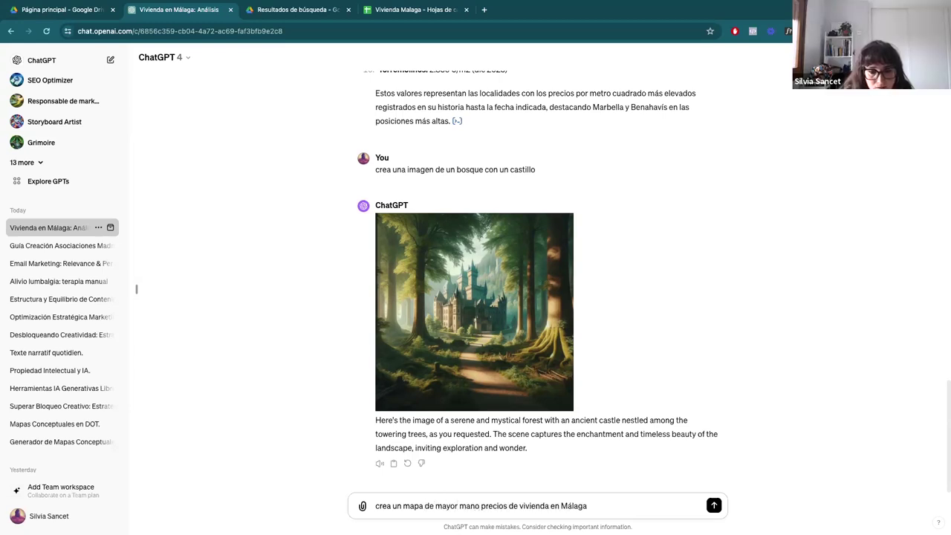
{"action": "type", "text": " de los"}
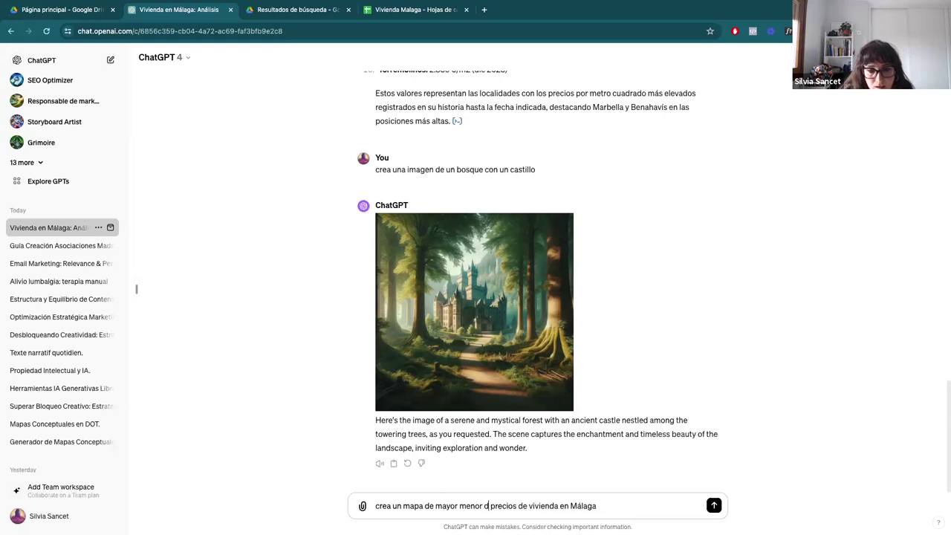
Add "por colores" to the end of the map prompt and send it.
{"action": "left_click", "coordinate": [628, 504]}
{"action": "type", "text": "por colores"}
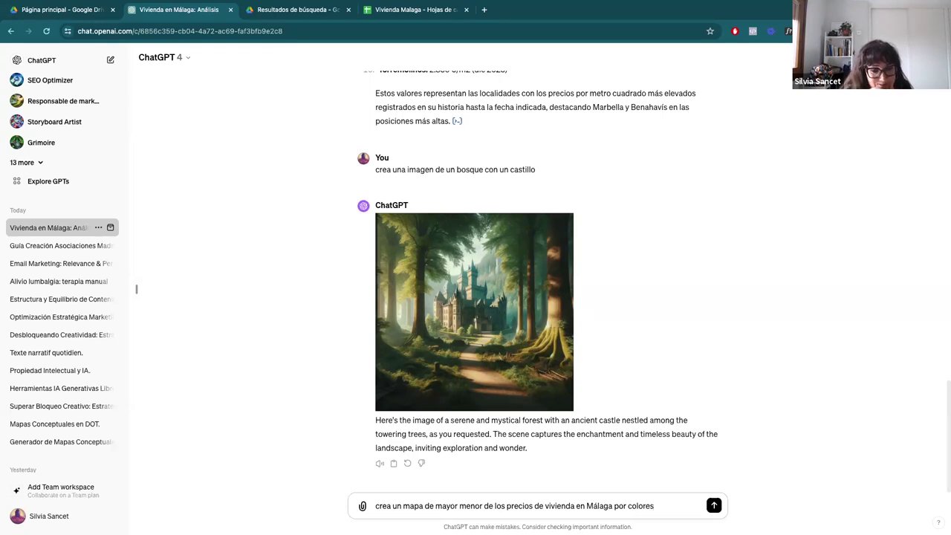
{"action": "key", "text": "Return"}
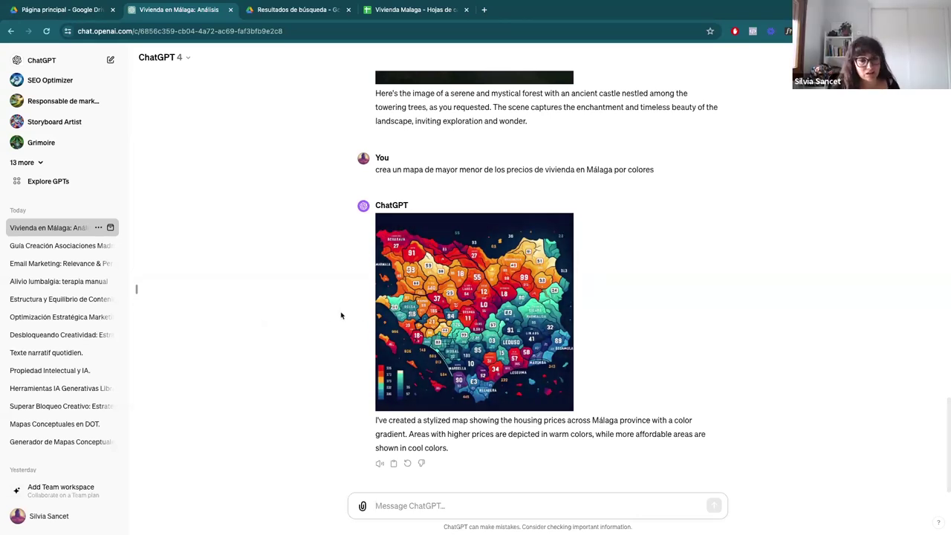
Examine the generated color map of Málaga housing prices and the forest castle image above it.
{"action": "mouse_move", "coordinate": [555, 231]}
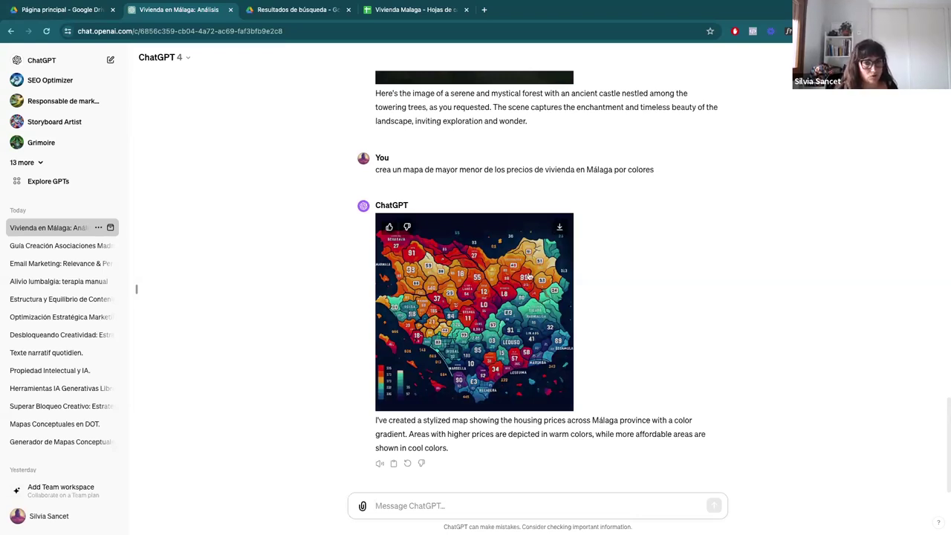
{"action": "scroll", "coordinate": [501, 302], "scroll_direction": "up", "scroll_amount": 1}
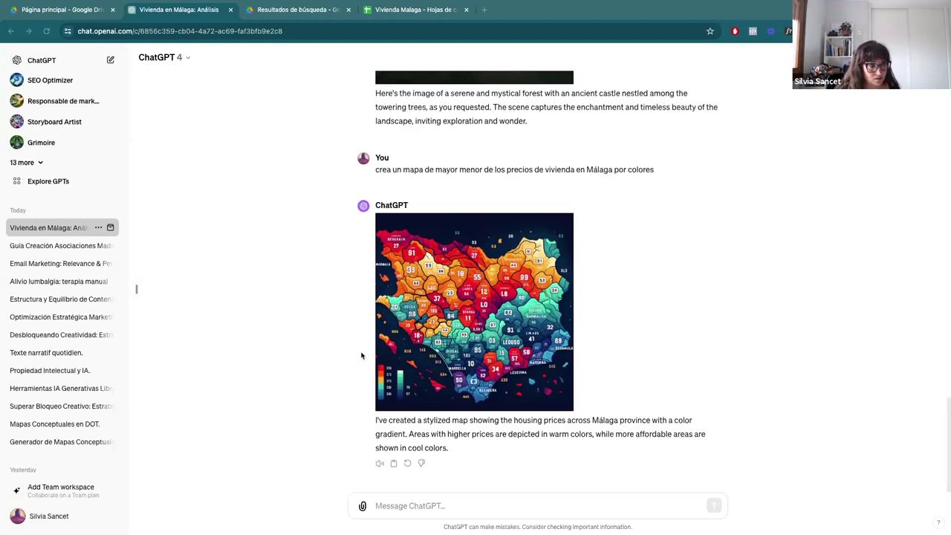
{"action": "scroll", "coordinate": [365, 351], "scroll_direction": "up", "scroll_amount": 15}
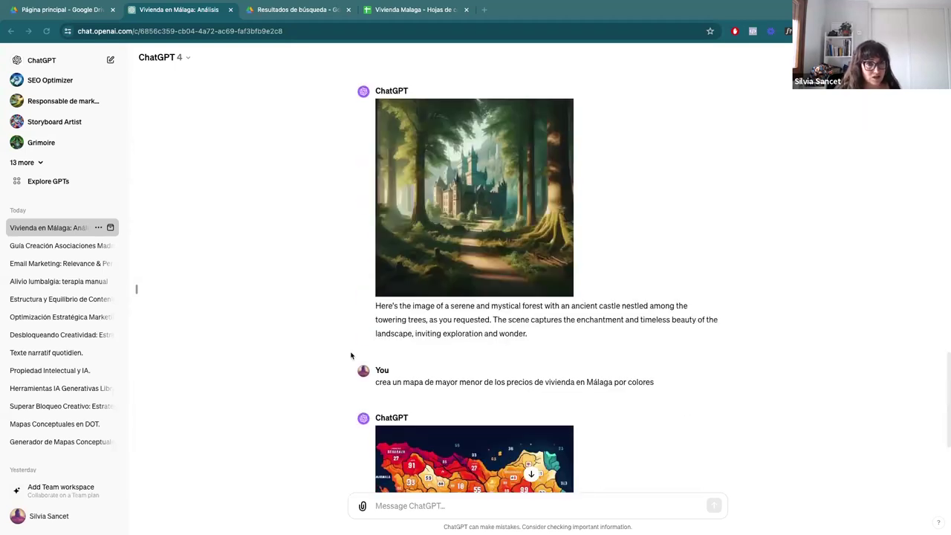
{"action": "scroll", "coordinate": [351, 354], "scroll_direction": "down", "scroll_amount": 15}
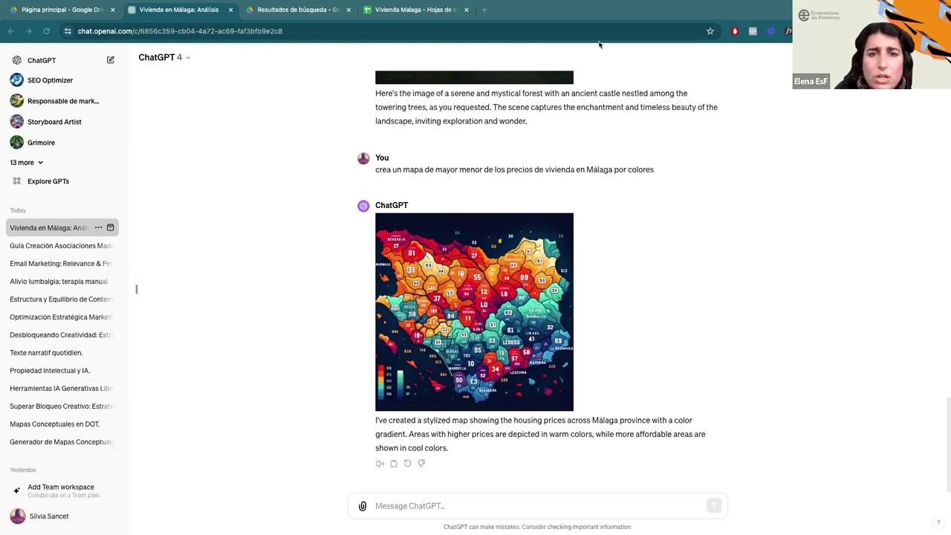
Start a new chat with GPT-3.5 and send the prompt "Dime hasta cuando estás actualizado".
{"action": "left_click", "coordinate": [163, 62]}
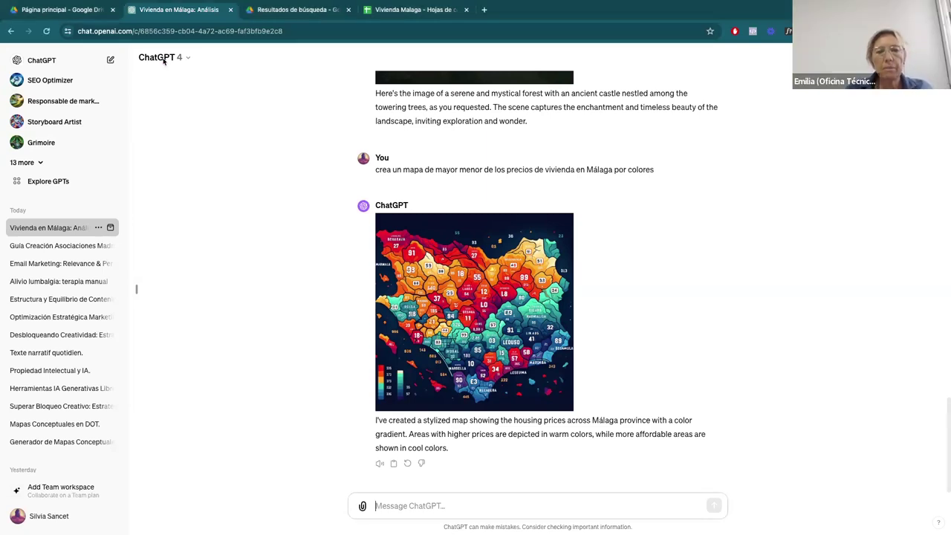
{"action": "left_click", "coordinate": [163, 59]}
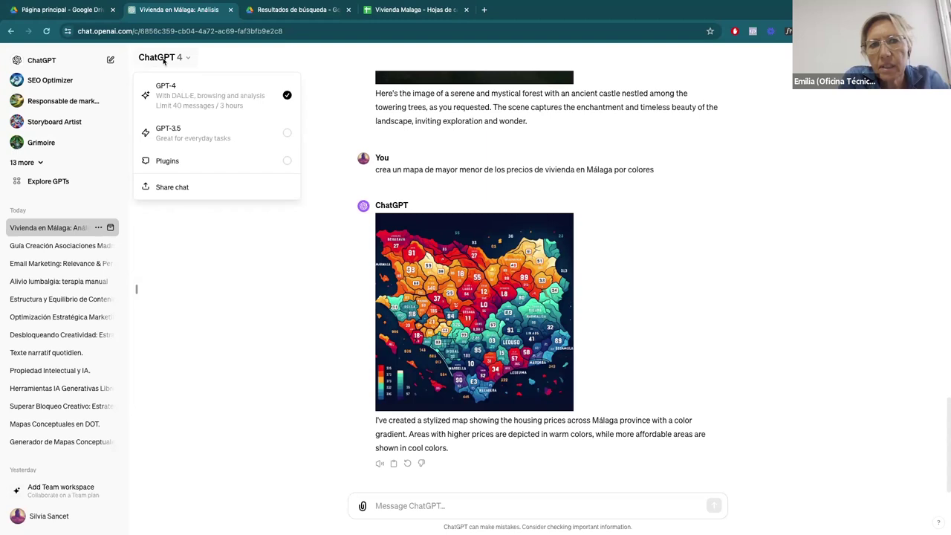
{"action": "left_click", "coordinate": [200, 131]}
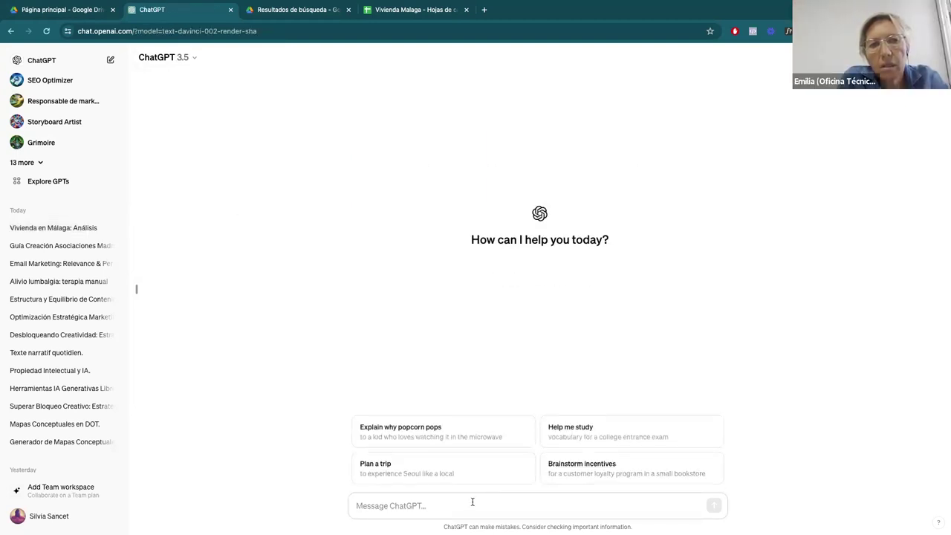
{"action": "type", "text": "d"}
{"action": "key", "text": "BackSpace"}
{"action": "type", "text": "Dime hasta cu"}
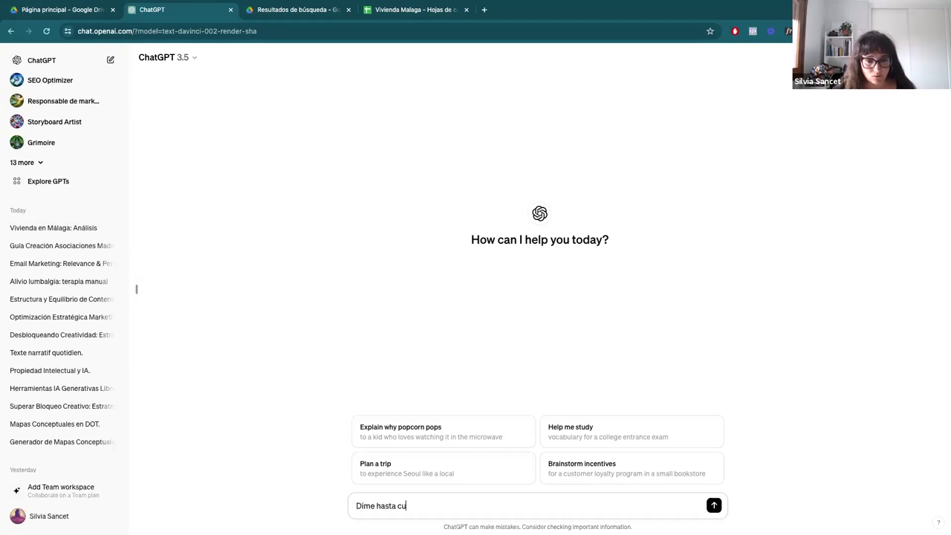
{"action": "type", "text": "ando estás actualizado"}
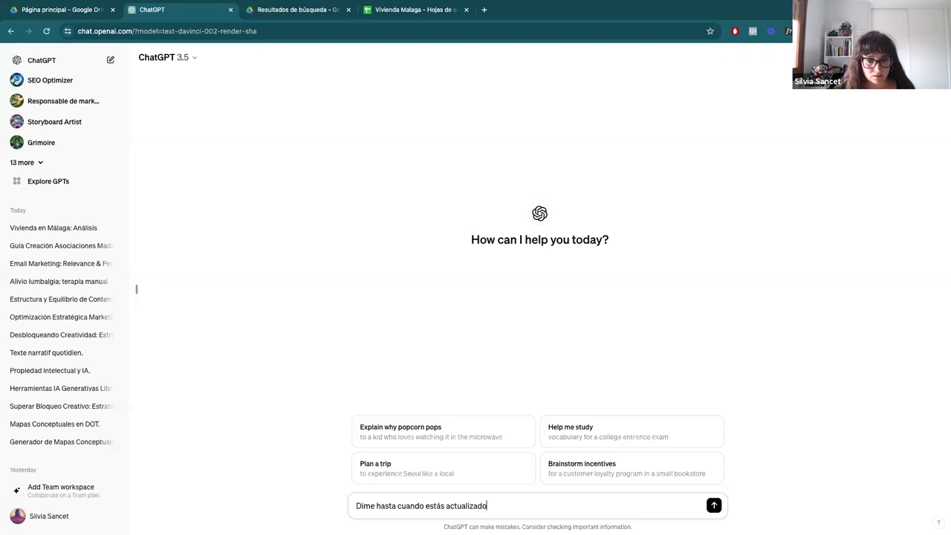
{"action": "key", "text": "Return"}
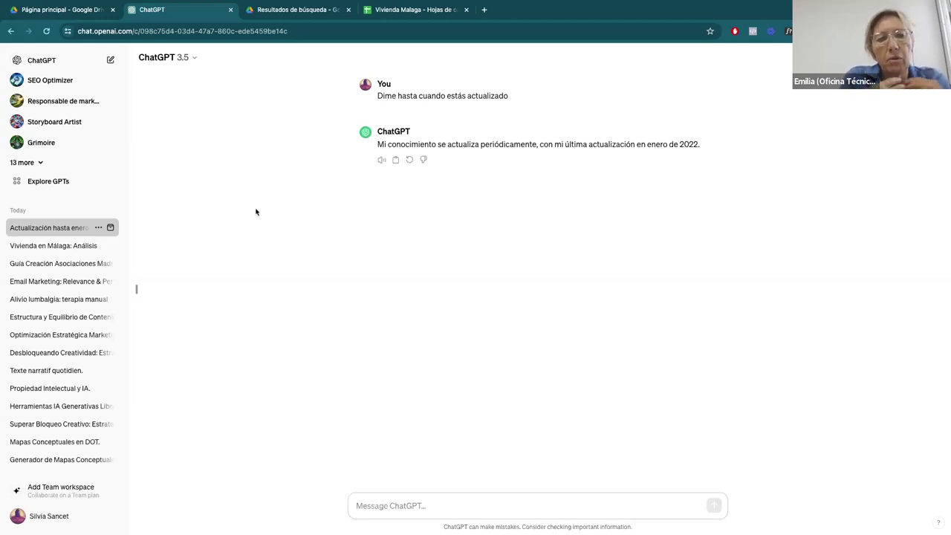
Review the Plus and Team plan comparison, and close it without changing the subscription.
{"action": "left_click", "coordinate": [41, 490]}
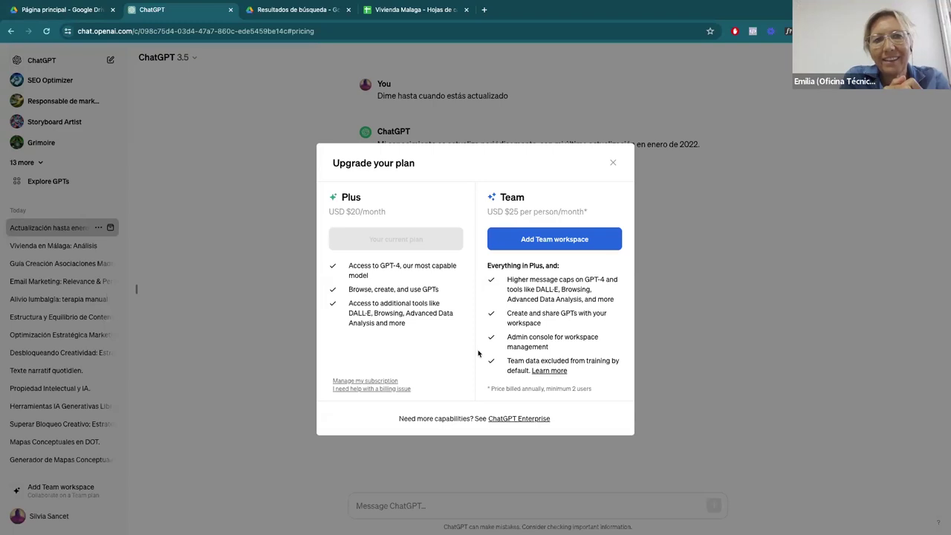
{"action": "left_click", "coordinate": [613, 162]}
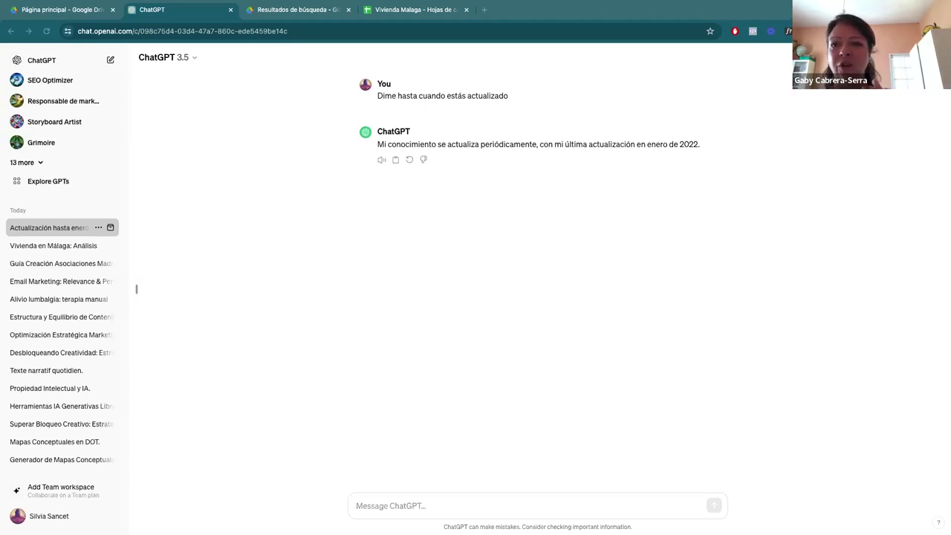
Open openai.com in a new browser tab and go through its login page to ChatGPT.
{"action": "left_click", "coordinate": [483, 10]}
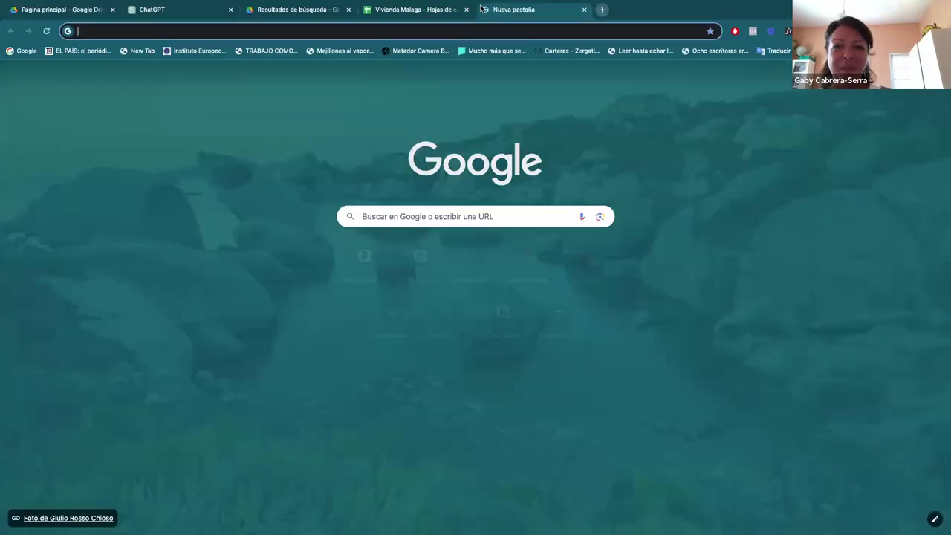
{"action": "type", "text": "ope"}
{"action": "key", "text": "Return"}
{"action": "key", "text": "super+l"}
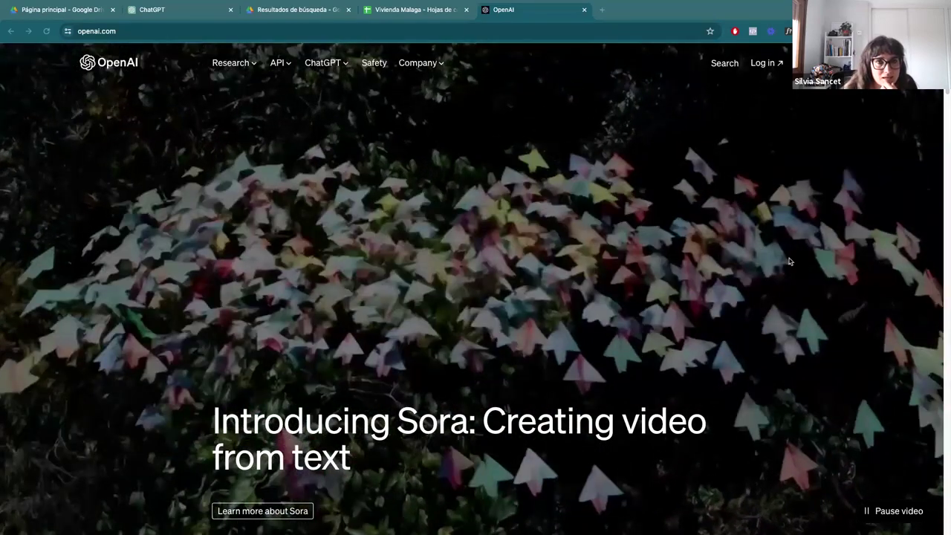
{"action": "key", "text": "ctrl+l"}
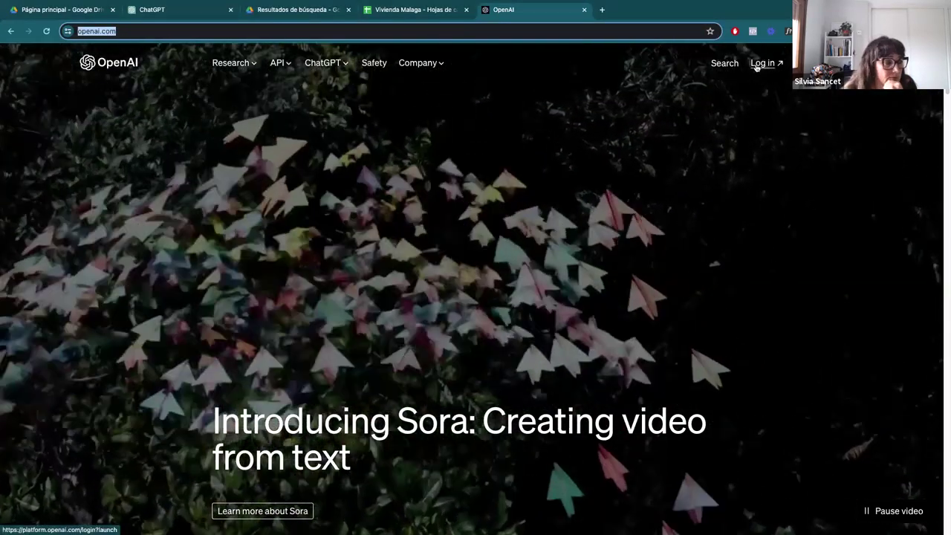
{"action": "left_click", "coordinate": [756, 66]}
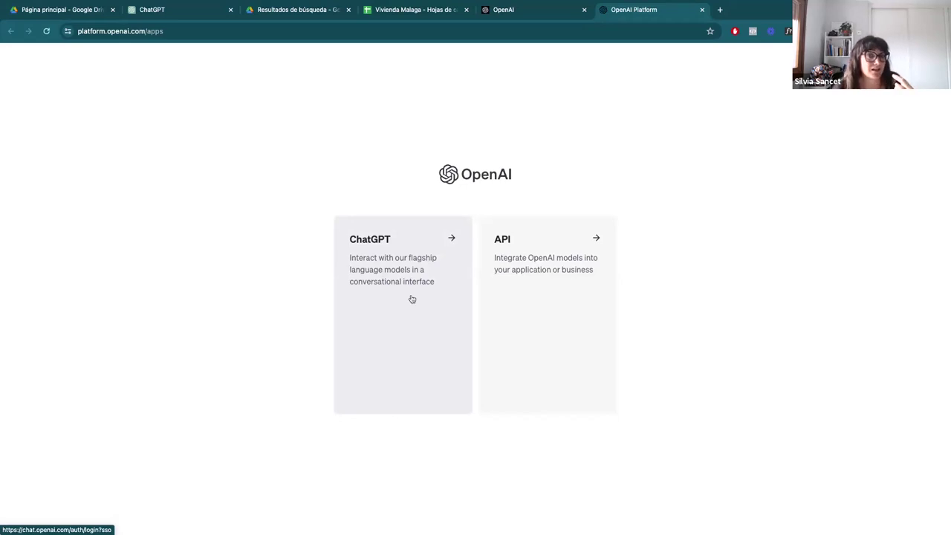
{"action": "left_click", "coordinate": [412, 299]}
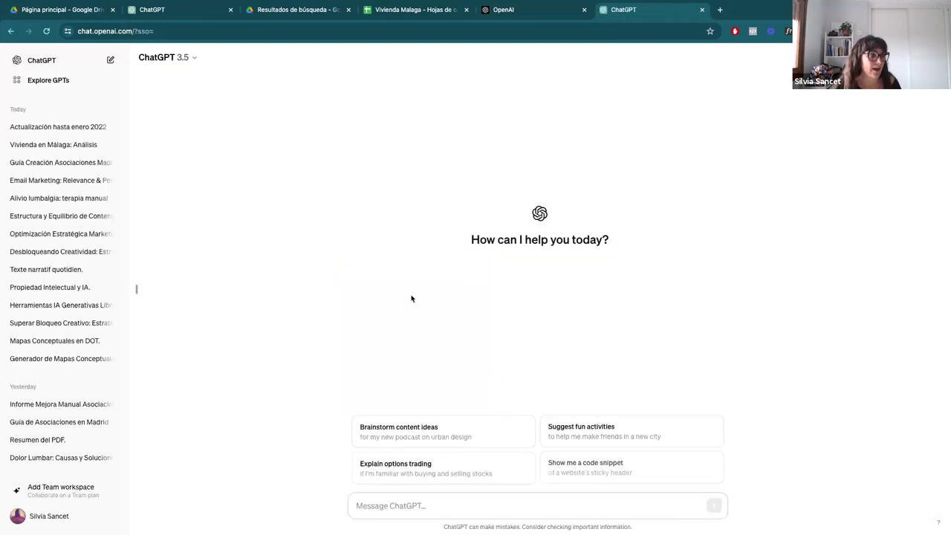